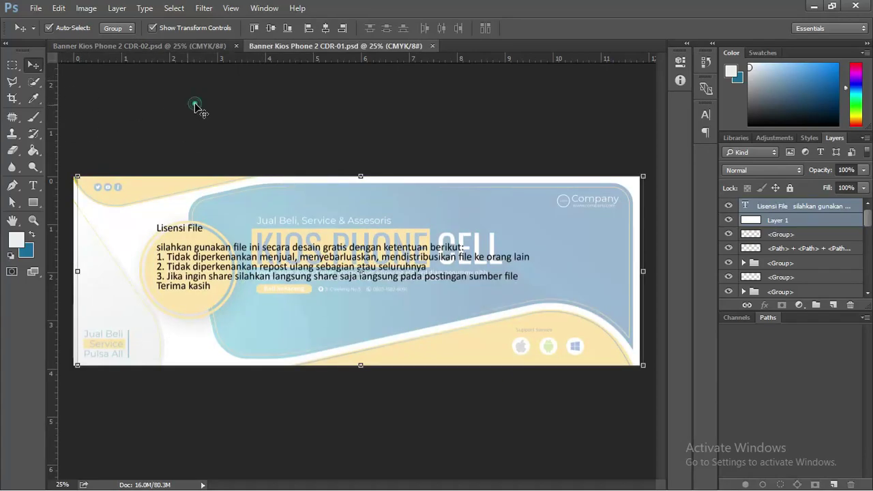
# - Hide the license text layer and the white Layer 1 overlay in the Banner Kios Phone 2 CDR-01 document
pyautogui.click(230, 232)
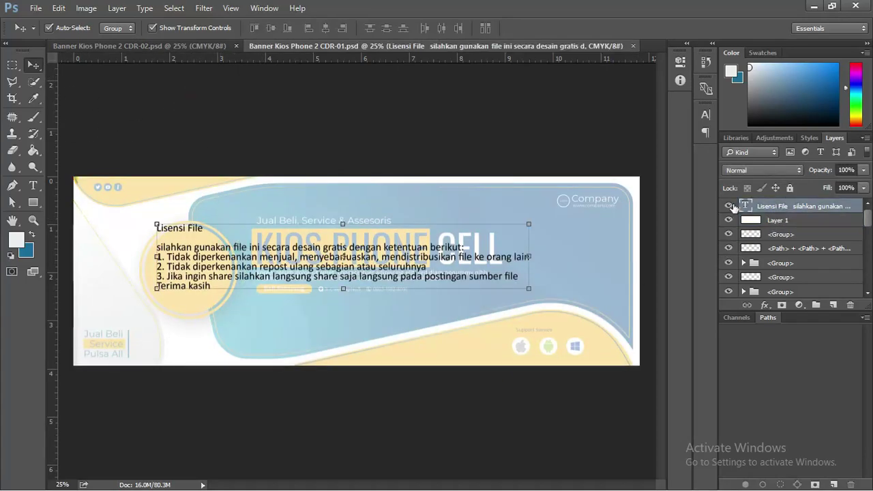
pyautogui.click(187, 46)
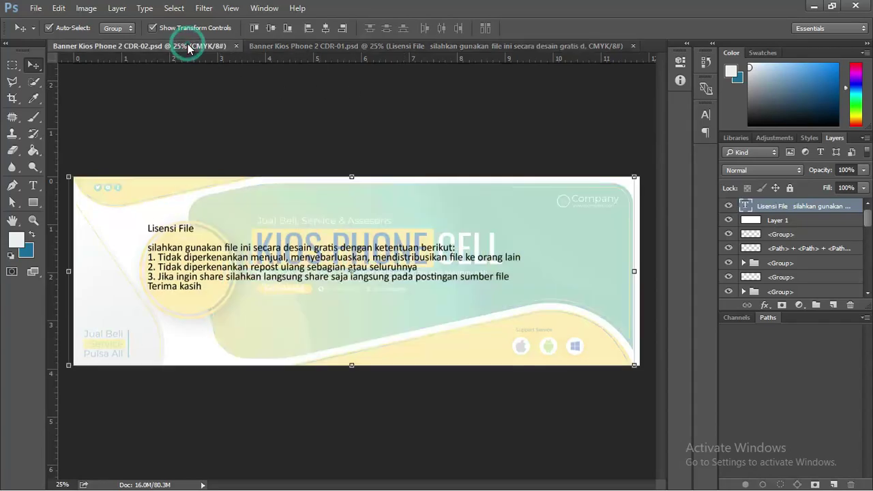
pyautogui.click(283, 48)
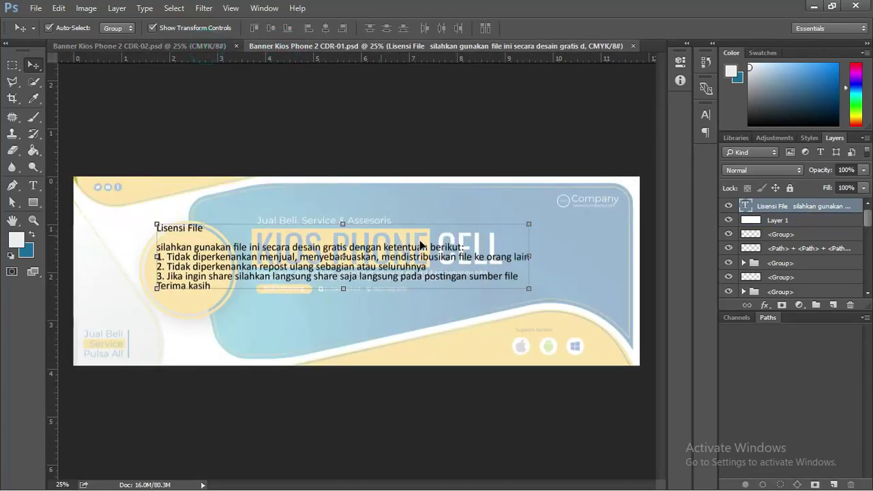
pyautogui.click(729, 205)
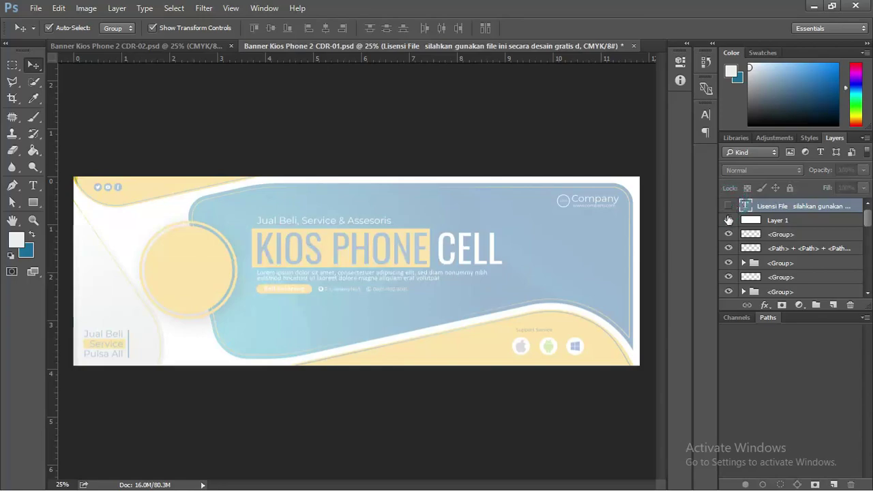
pyautogui.click(729, 220)
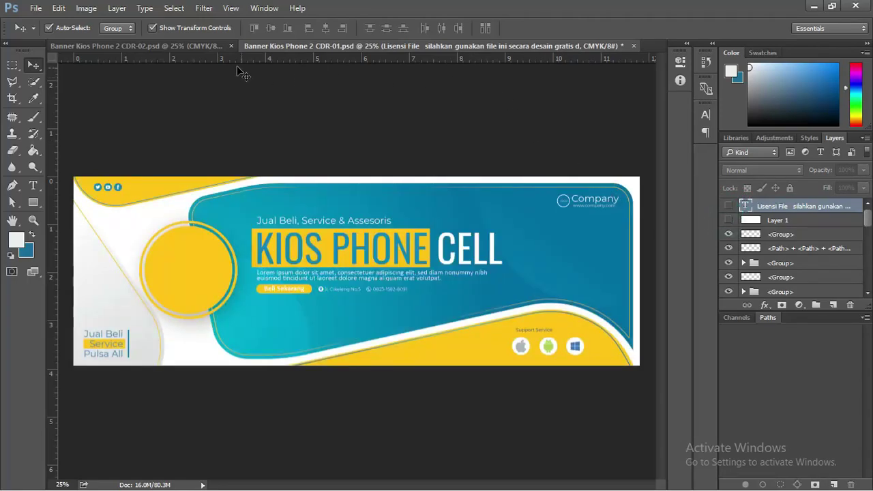
# - Hide the license text layer and the white Layer 1 overlay in the Banner Kios Phone 2 CDR-02 document
pyautogui.click(182, 45)
pyautogui.click(729, 205)
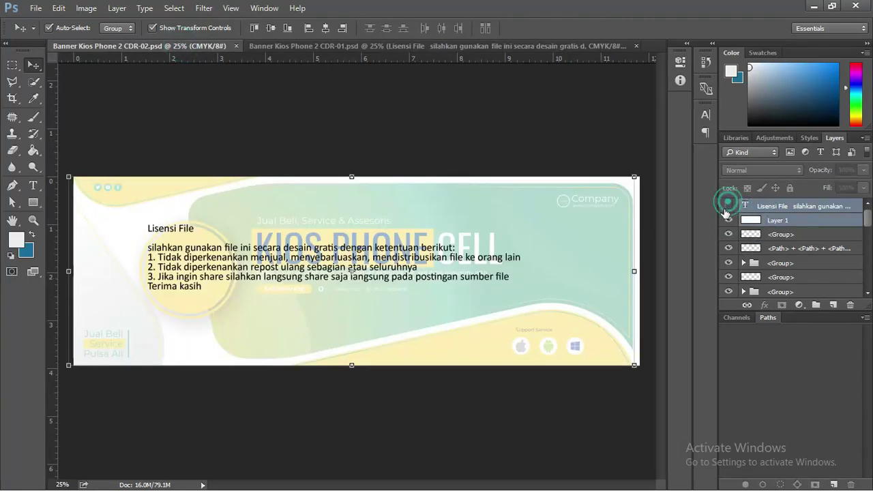
pyautogui.click(729, 220)
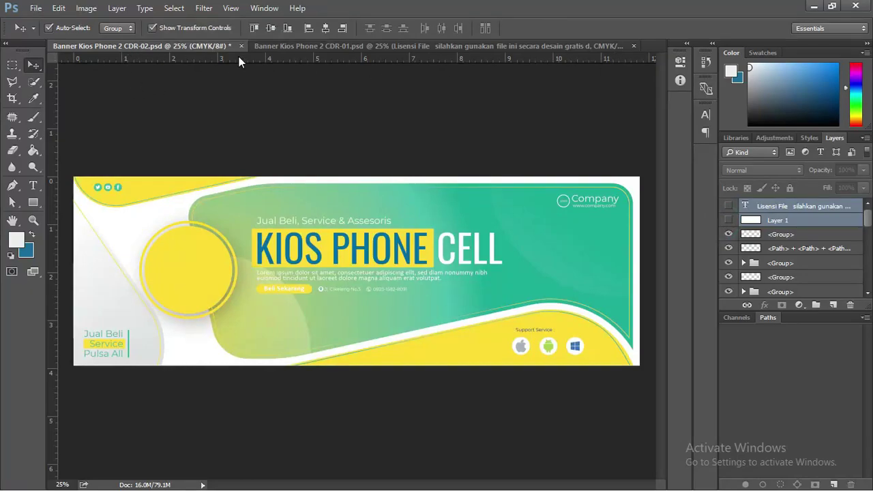
# - Switch to the PSD folder in File Explorer and open Banner Kios Phone 2 CDR-03
pyautogui.hotkey('alt', 'Tab')
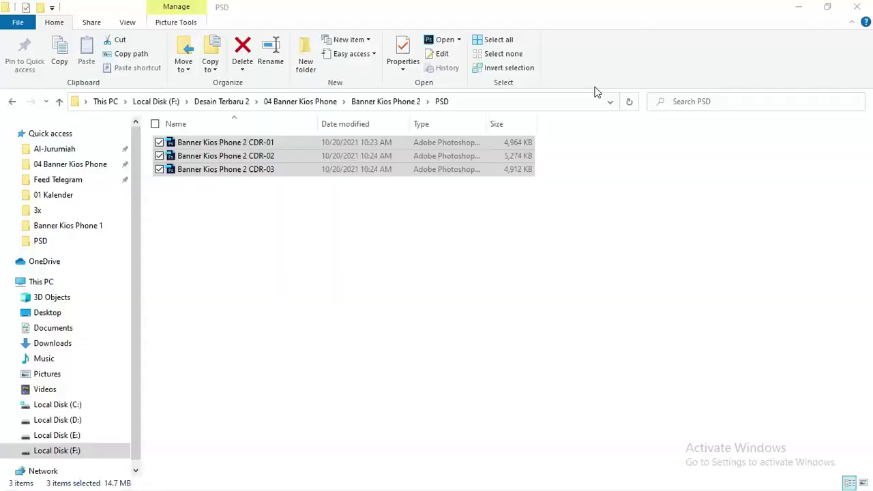
pyautogui.moveTo(316, 156); pyautogui.dragTo(273, 185)
pyautogui.click(273, 170)
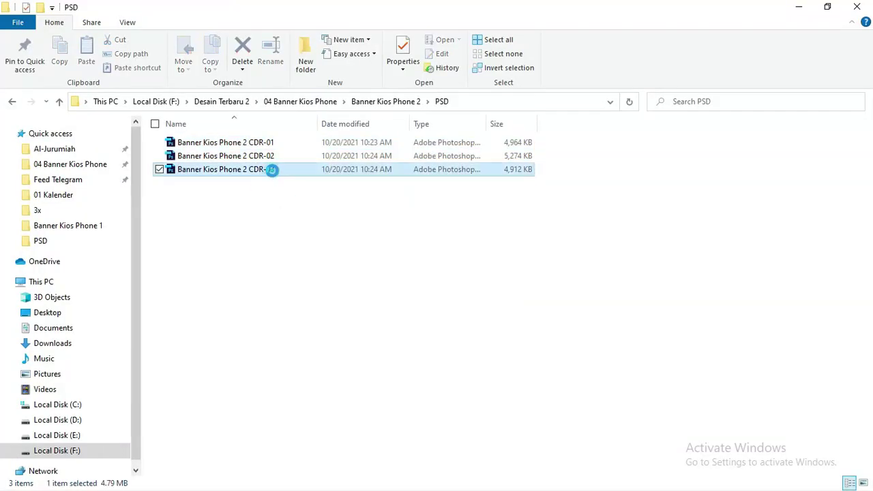
pyautogui.doubleClick(273, 172)
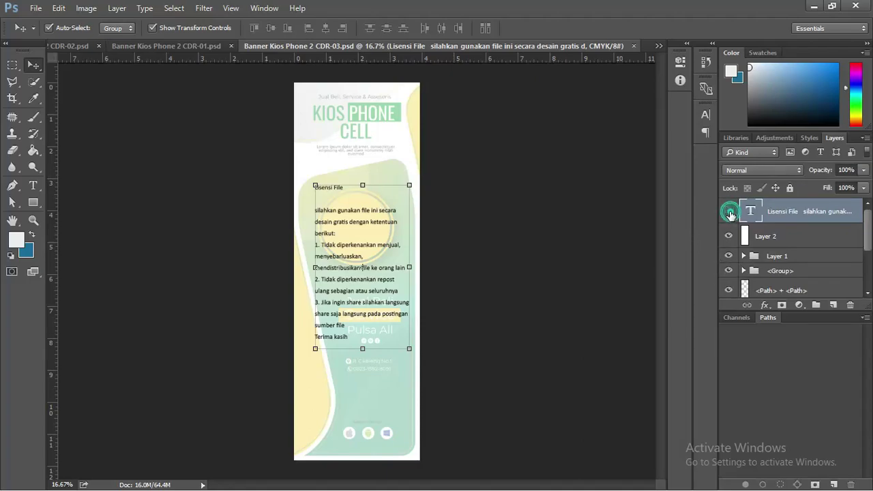
# - Hide the license text layer and the white Layer 2 overlay in the vertical CDR-03 banner
pyautogui.click(728, 211)
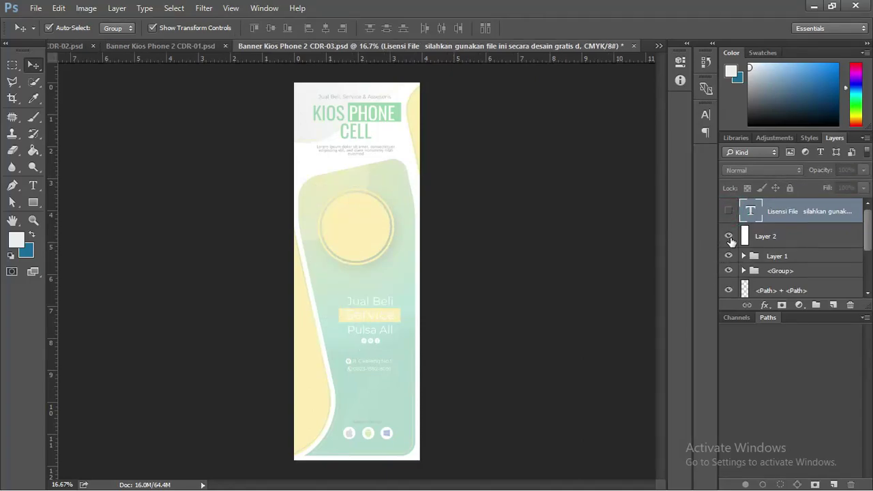
pyautogui.click(729, 236)
pyautogui.scroll(1, 358, 139)
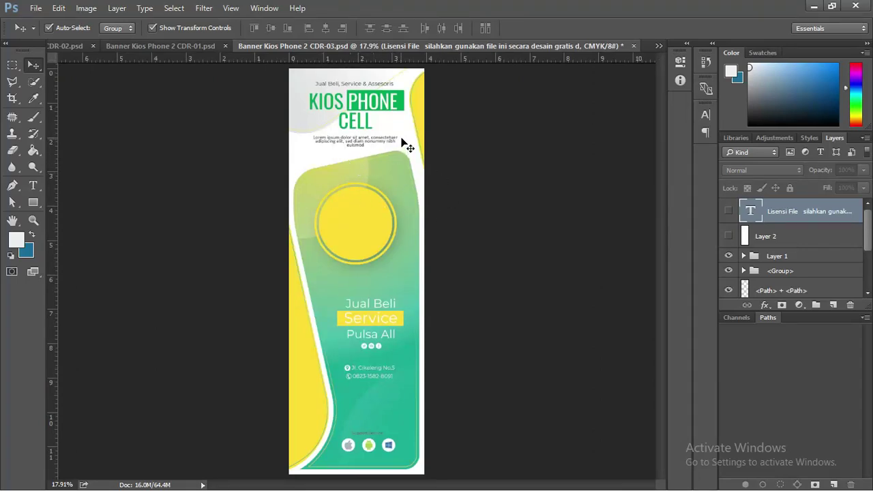
# - Close the CDR-03 and CDR-01 banner documents, keeping only CDR-02 open
pyautogui.click(633, 46)
pyautogui.click(447, 197)
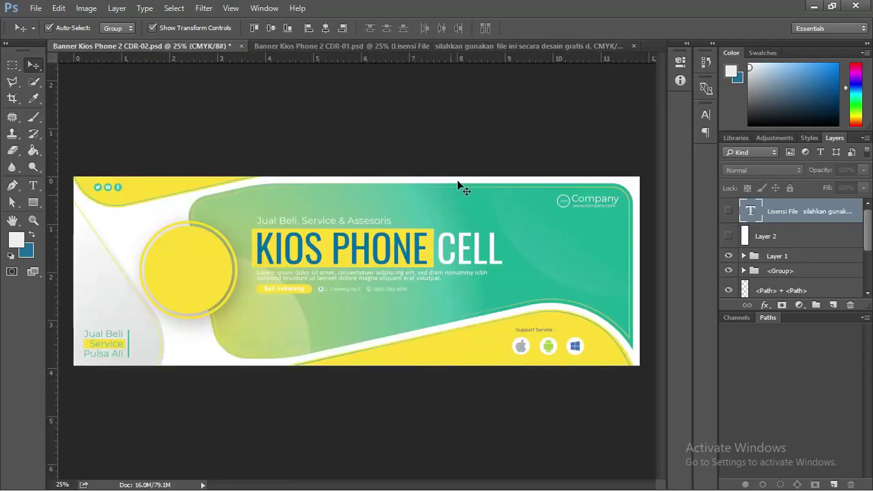
pyautogui.click(633, 47)
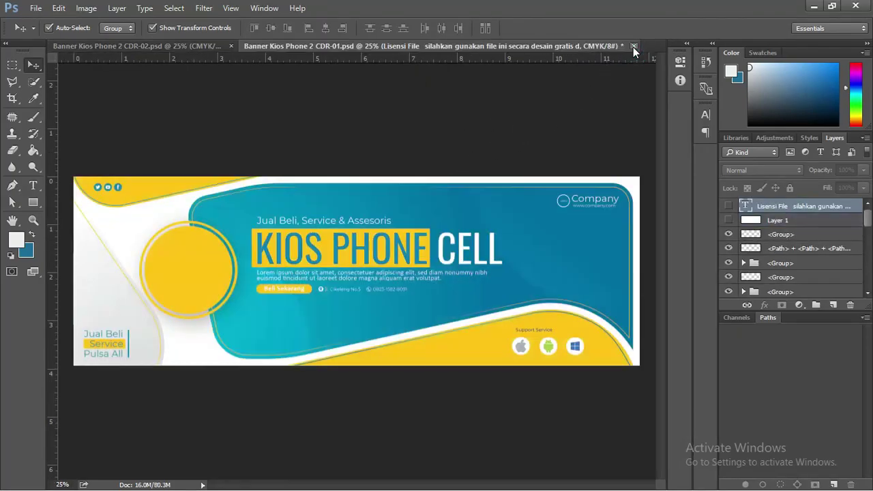
pyautogui.click(454, 198)
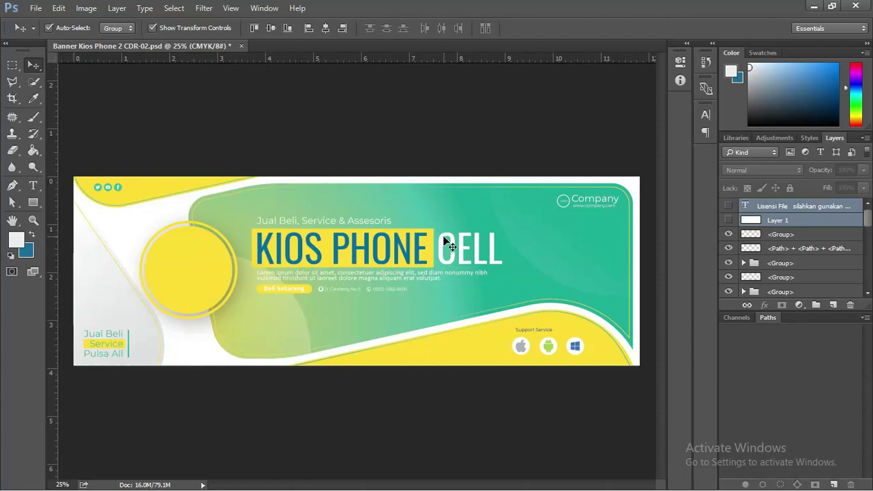
# - Add a Hue/Saturation adjustment layer above the topmost visible group layer, directly below the hidden Layer 1
pyautogui.click(389, 123)
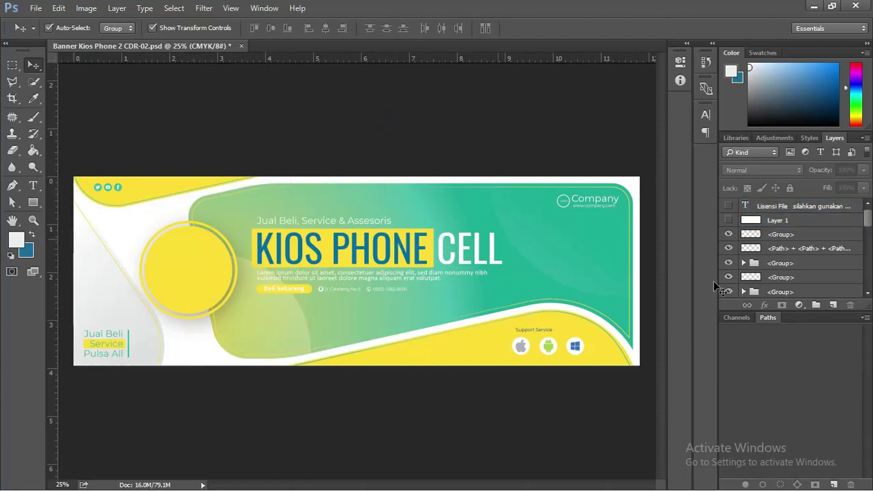
pyautogui.click(800, 236)
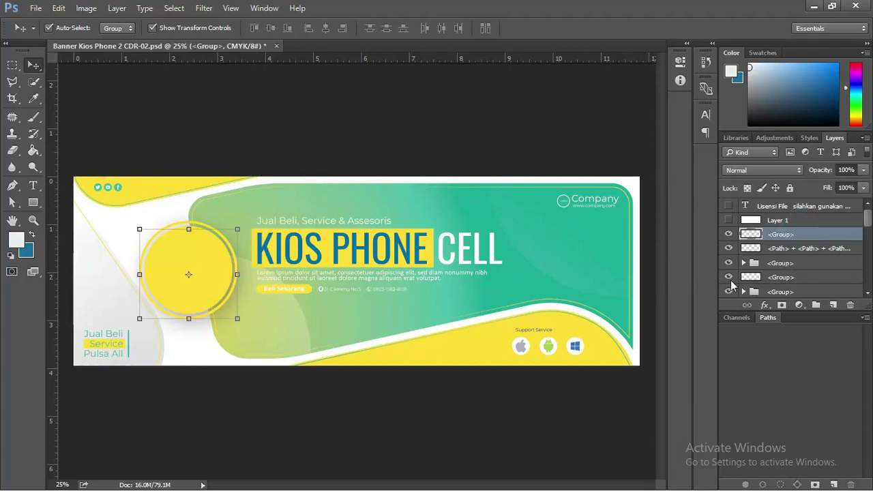
pyautogui.click(800, 306)
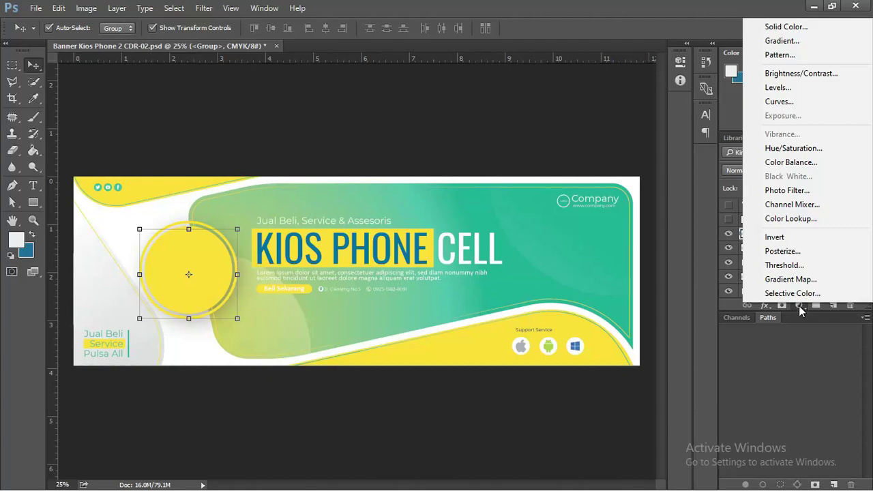
pyautogui.click(818, 152)
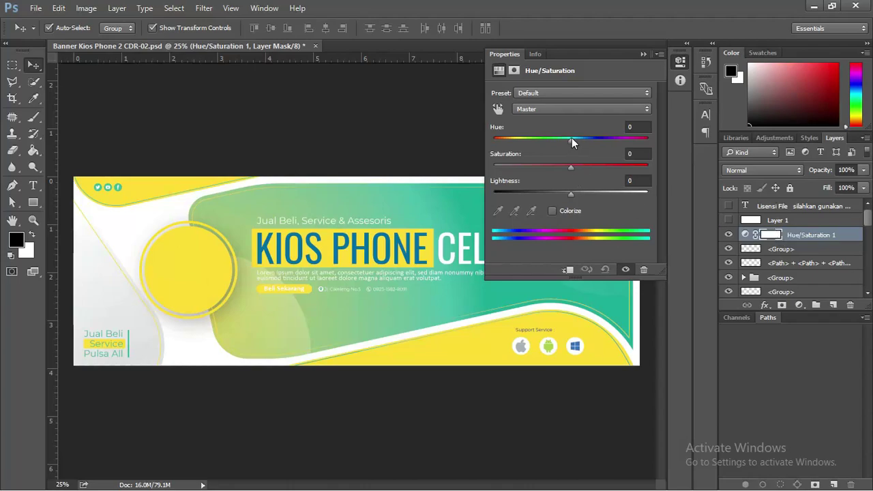
# - Raise the hue to turn the yellow areas lime, set saturation +6 and lightness +9, and hide the adjustment layer
pyautogui.moveTo(571, 139); pyautogui.dragTo(578, 192)
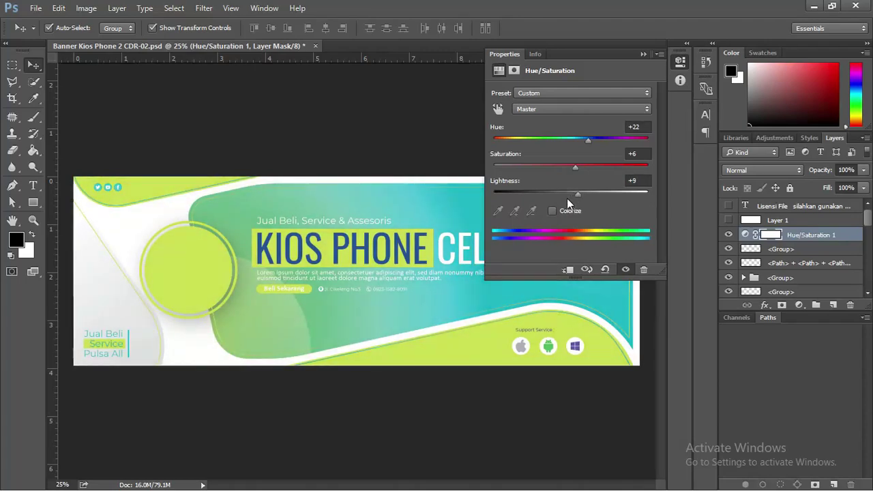
pyautogui.moveTo(586, 138)
pyautogui.mouseDown()
pyautogui.moveTo(540, 138)
pyautogui.moveTo(596, 139)
pyautogui.moveTo(574, 138)
pyautogui.moveTo(586, 138)
pyautogui.mouseUp()
pyautogui.click(643, 55)
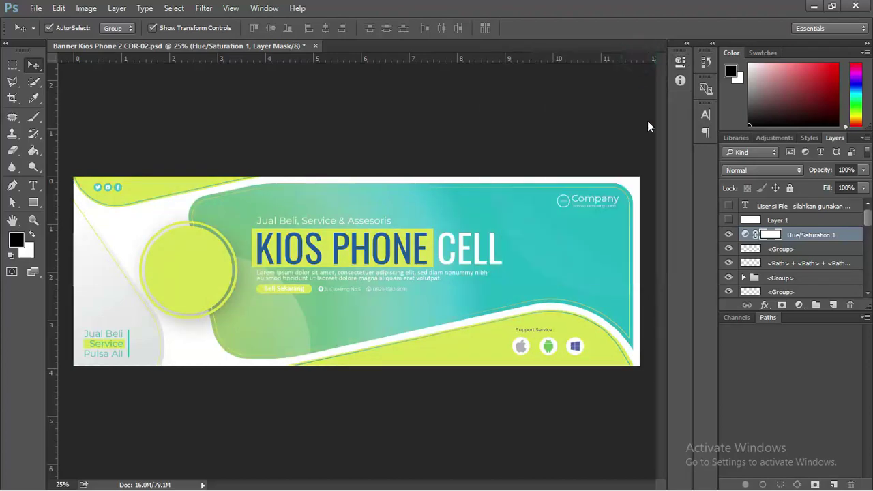
pyautogui.click(729, 234)
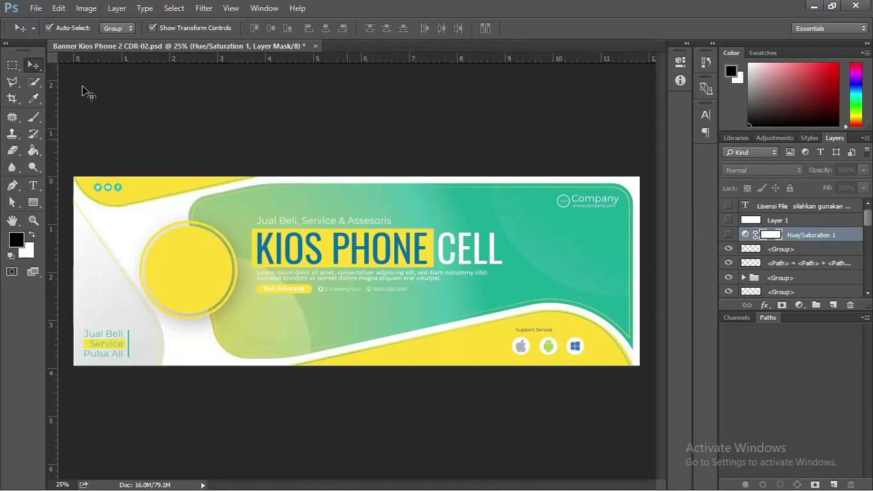
# - Open the KIOS PHONE CELL headline for editing with the Horizontal Type tool, accepting substitution of the missing Oswald Bold font
pyautogui.click(31, 53)
pyautogui.click(32, 182)
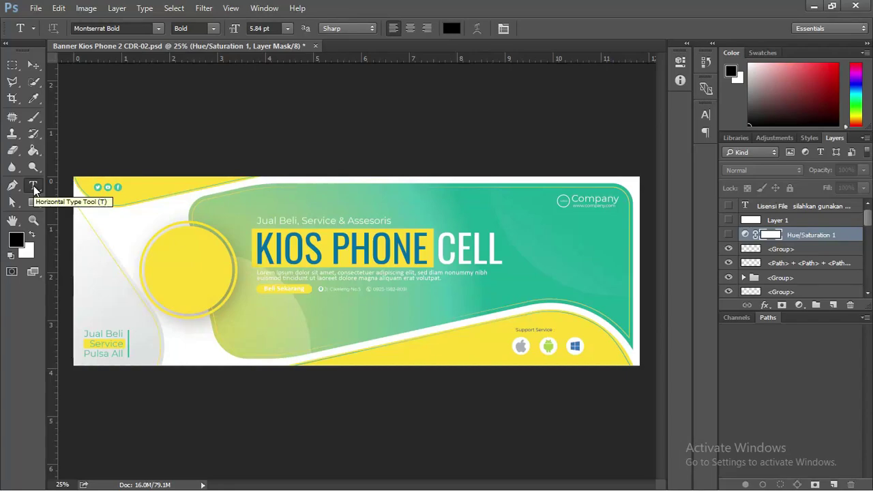
pyautogui.click(435, 247)
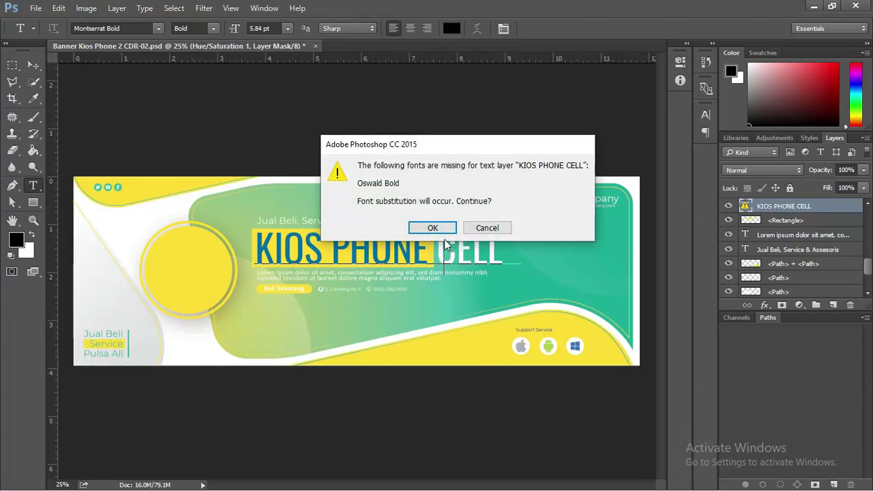
pyautogui.moveTo(415, 155); pyautogui.dragTo(326, 132)
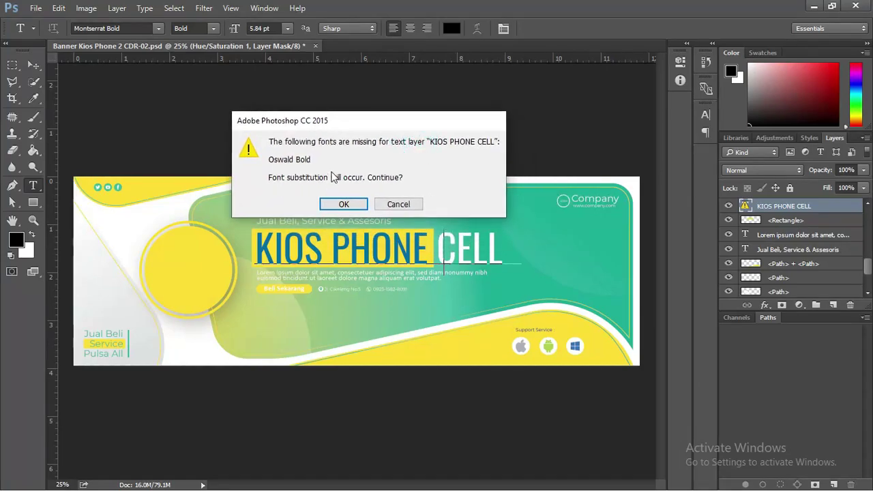
pyautogui.click(350, 206)
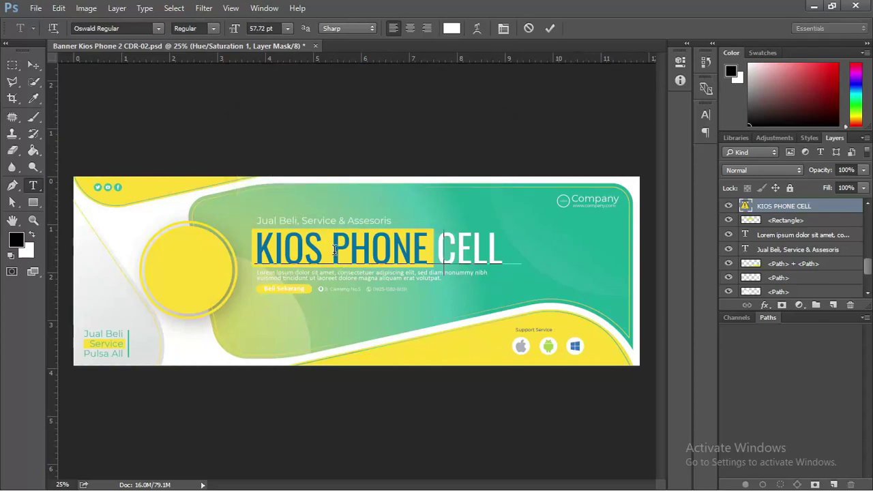
# - Replace the word KIOS in the headline with BAROKAH
pyautogui.moveTo(334, 249); pyautogui.dragTo(195, 234)
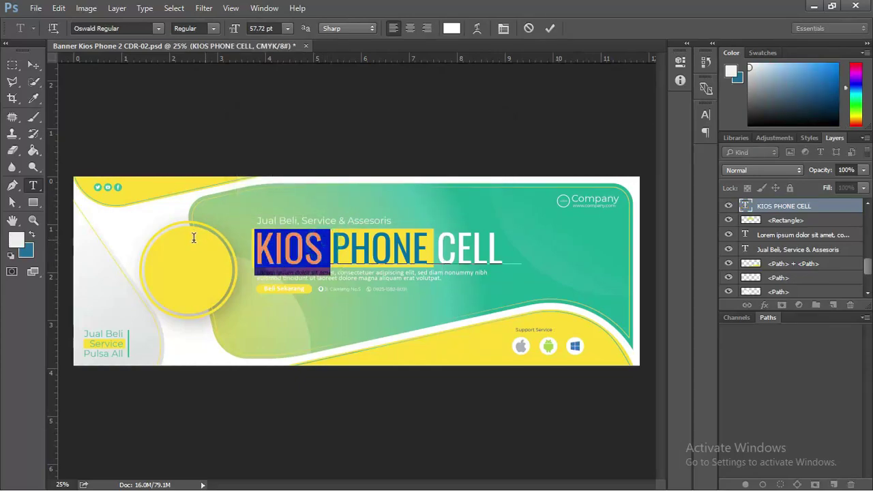
pyautogui.click(344, 245)
pyautogui.moveTo(332, 244); pyautogui.dragTo(187, 244)
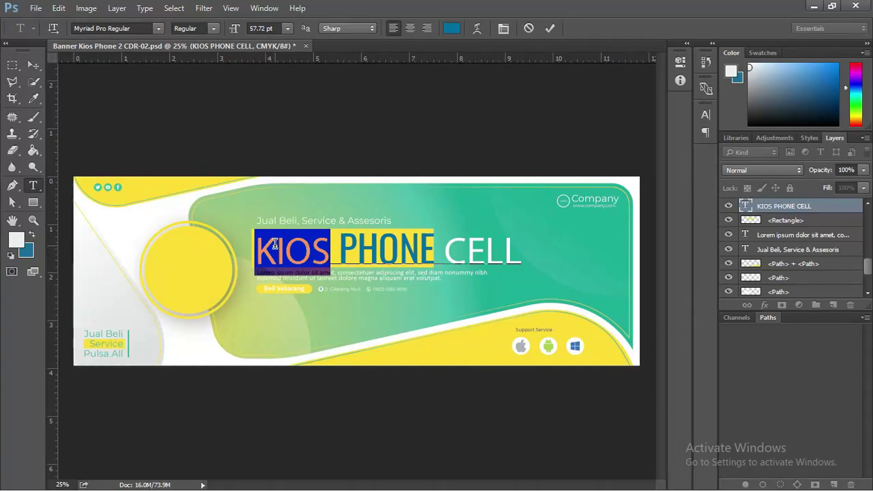
pyautogui.write('bar')
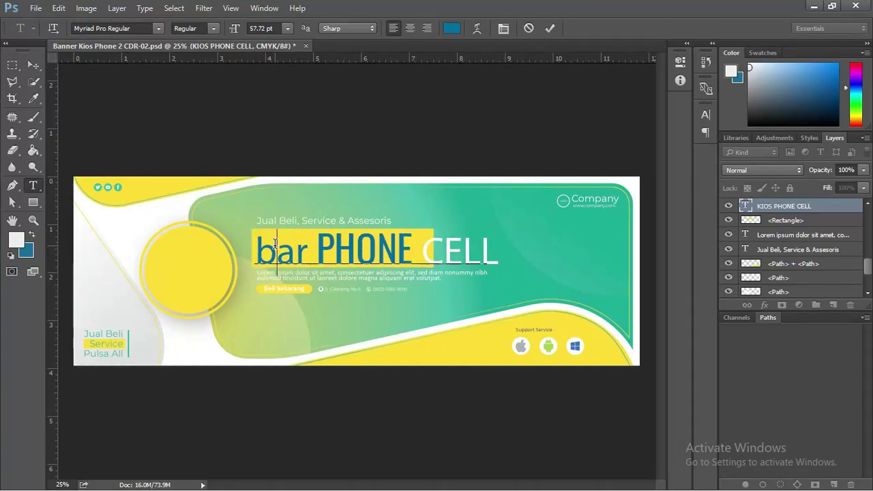
pyautogui.press('BackSpace')
pyautogui.press('BackSpace')
pyautogui.press('BackSpace')
pyautogui.write('BARO')
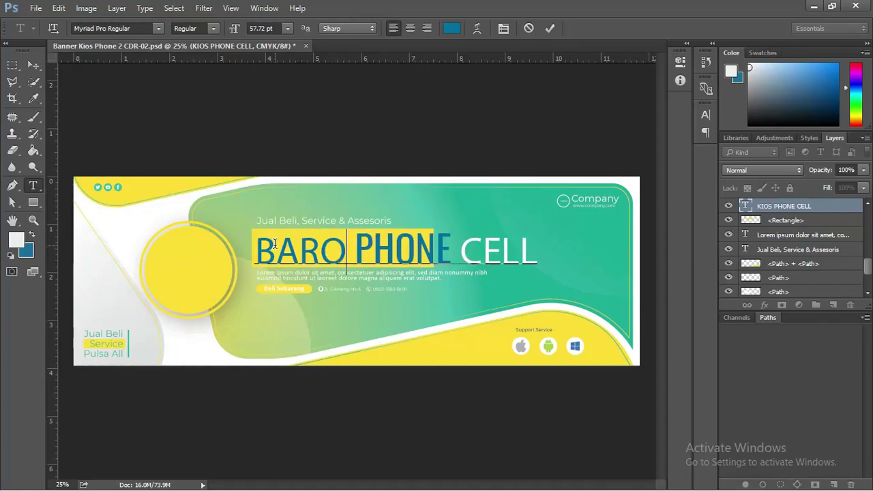
pyautogui.write('KAH')
# - Set the font of the entire BAROKAH PHONE CELL headline to Oswald SemiBold
pyautogui.hotkey('ctrl', 'a')
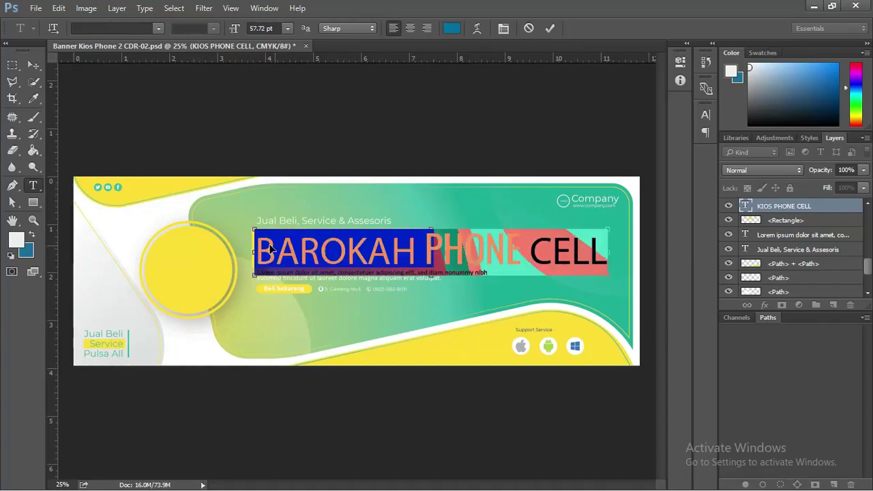
pyautogui.click(159, 28)
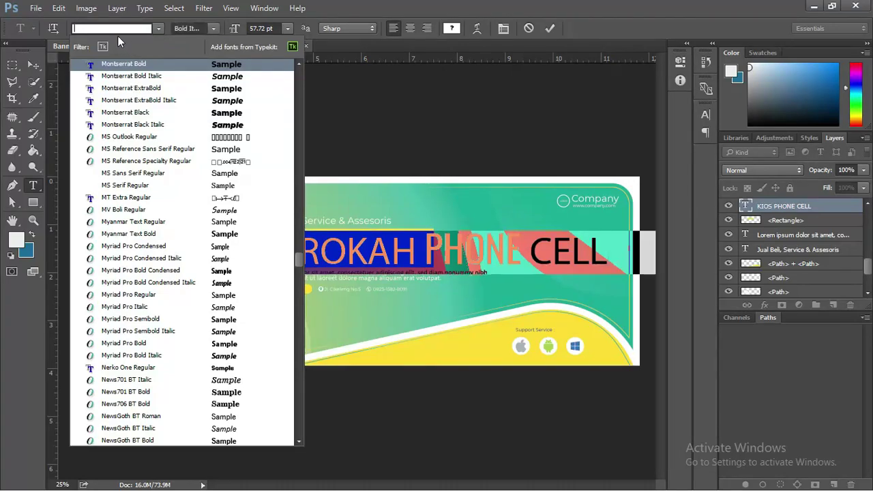
pyautogui.write('O')
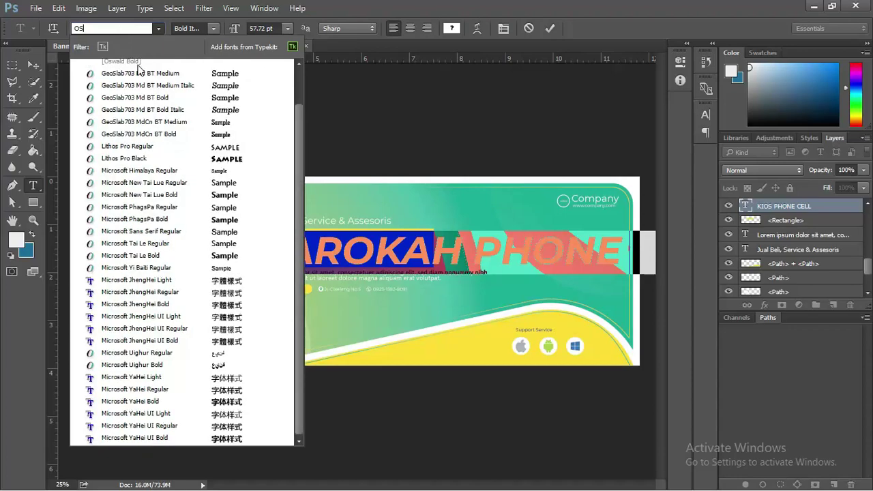
pyautogui.write('SW')
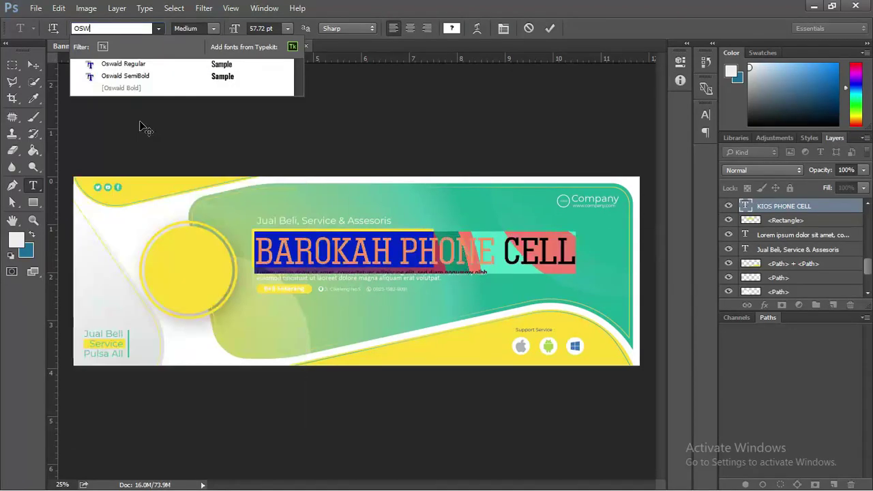
pyautogui.click(155, 77)
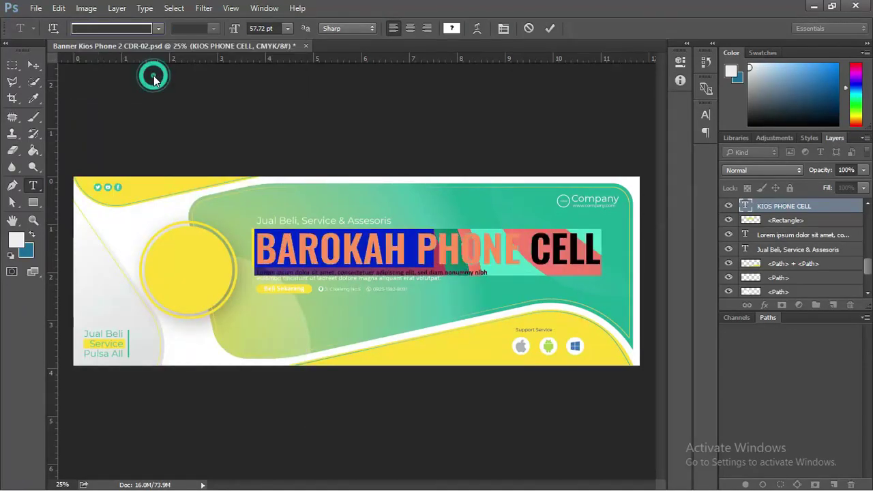
# - Finish editing the headline and narrow the yellow rectangle behind it to 87.37% width so it covers only BAROKAH
pyautogui.click(33, 64)
pyautogui.click(392, 121)
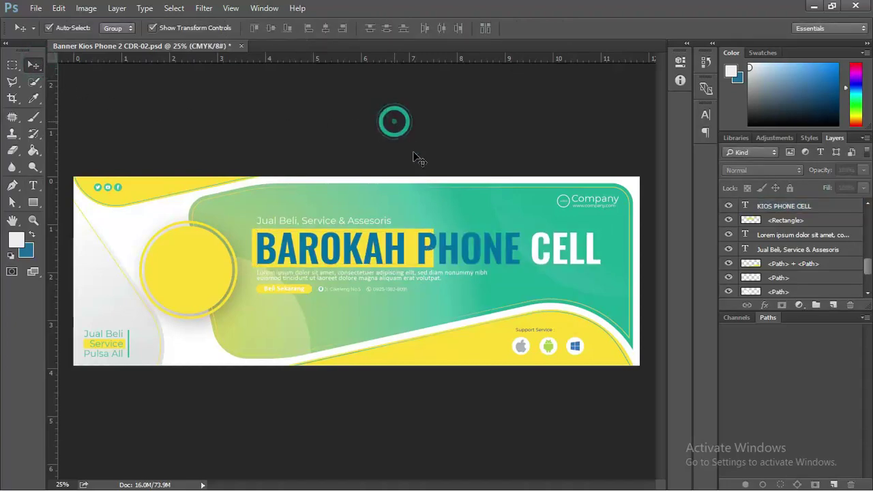
pyautogui.click(455, 237)
pyautogui.click(423, 235)
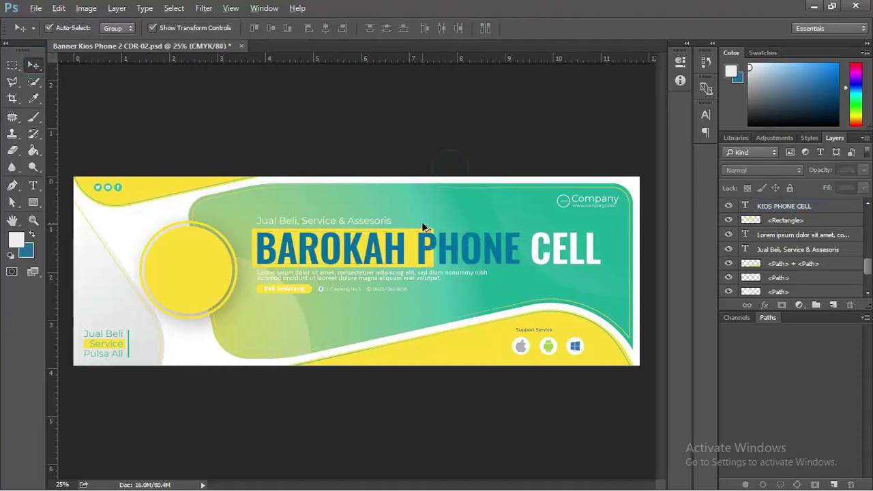
pyautogui.scroll(1, 435, 226)
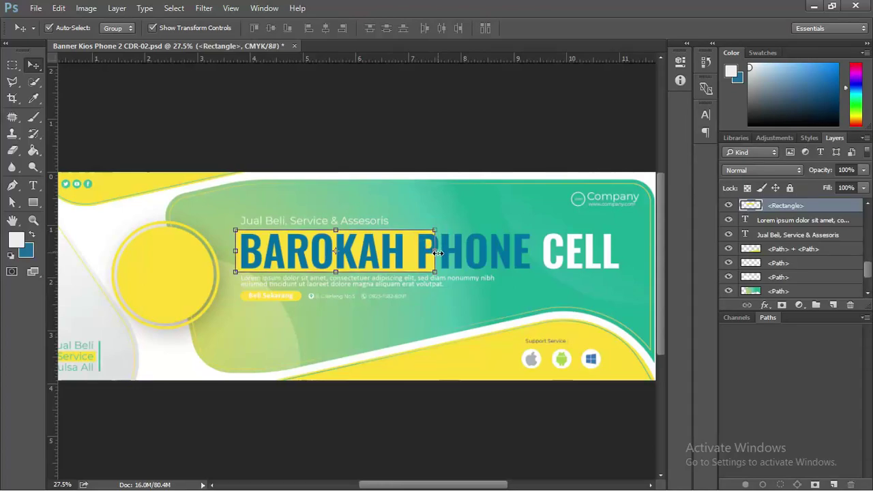
pyautogui.moveTo(435, 251); pyautogui.dragTo(416, 252)
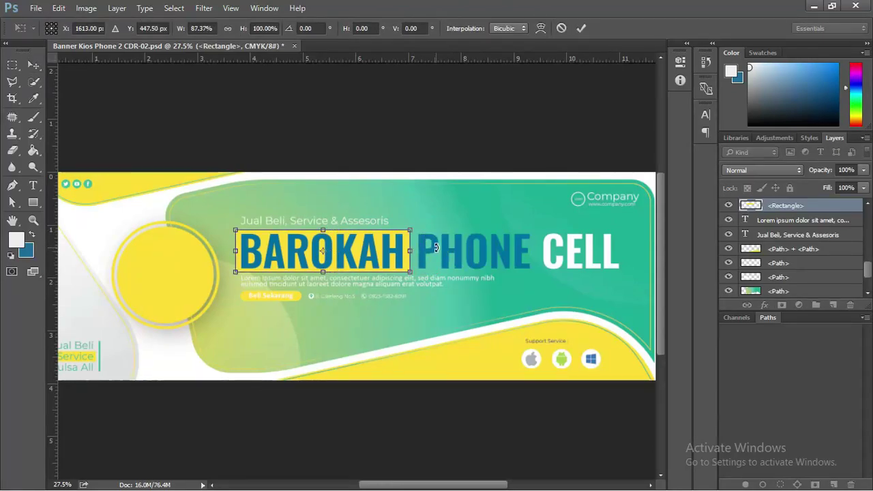
pyautogui.press('Return')
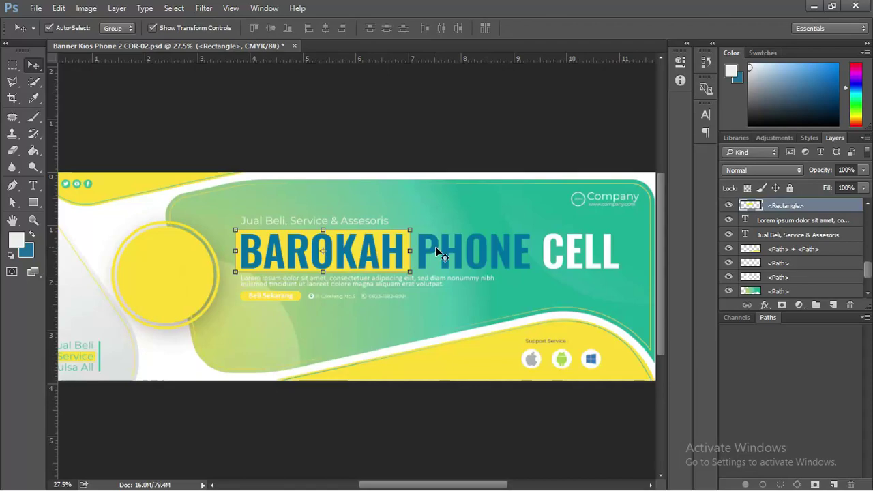
# - Recolour the word PHONE in the headline with the near-white foreground colour
pyautogui.click(33, 185)
pyautogui.doubleClick(470, 253)
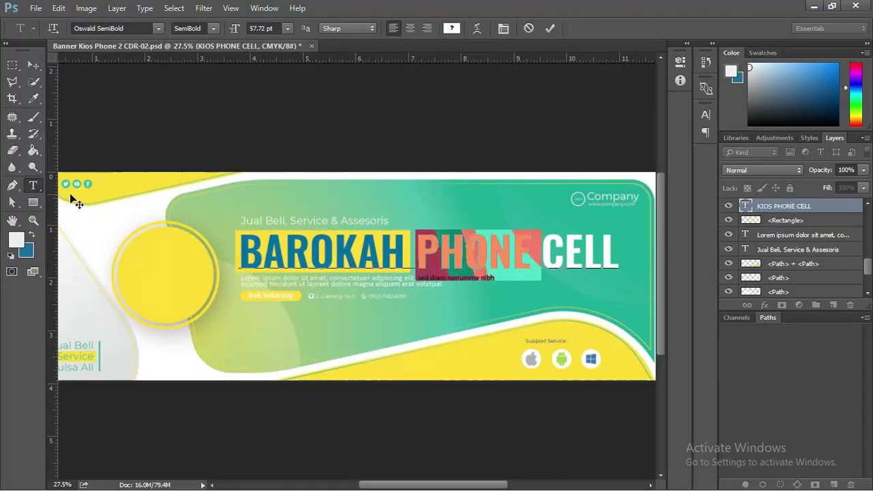
pyautogui.click(32, 235)
pyautogui.click(32, 234)
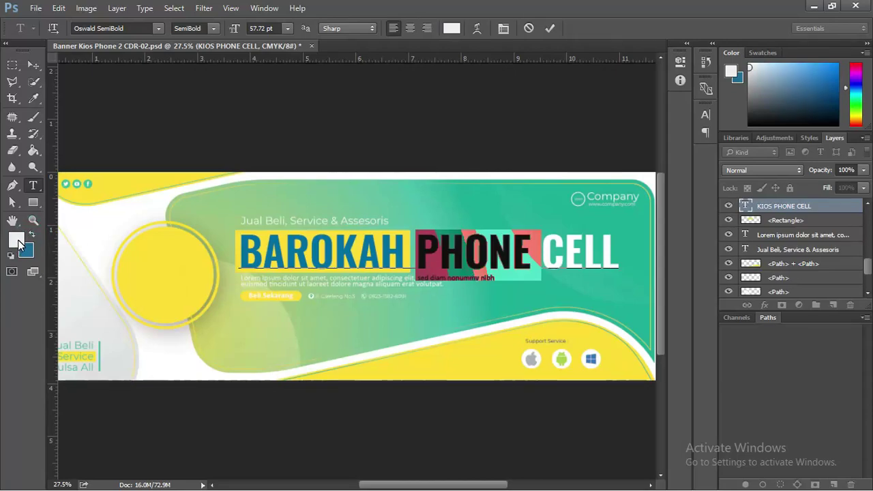
pyautogui.click(32, 64)
pyautogui.click(241, 111)
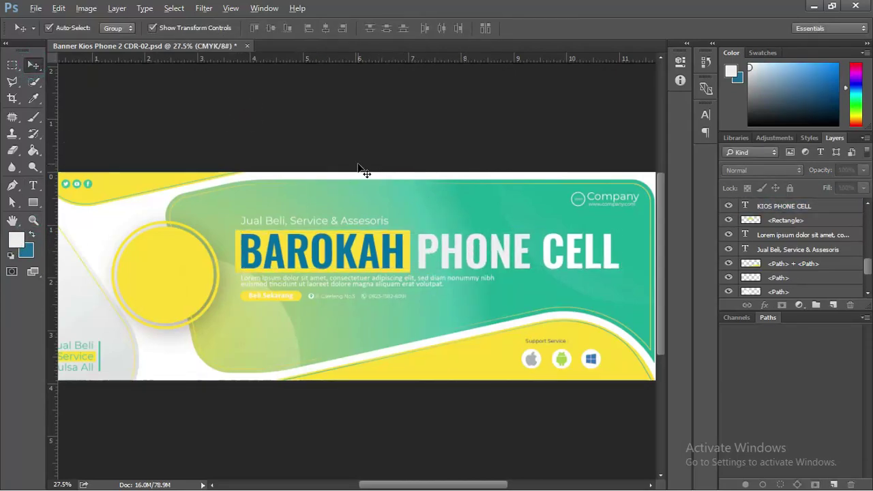
# - Examine the headline area and the address and phone number line beneath it up close
pyautogui.scroll(1, 422, 209)
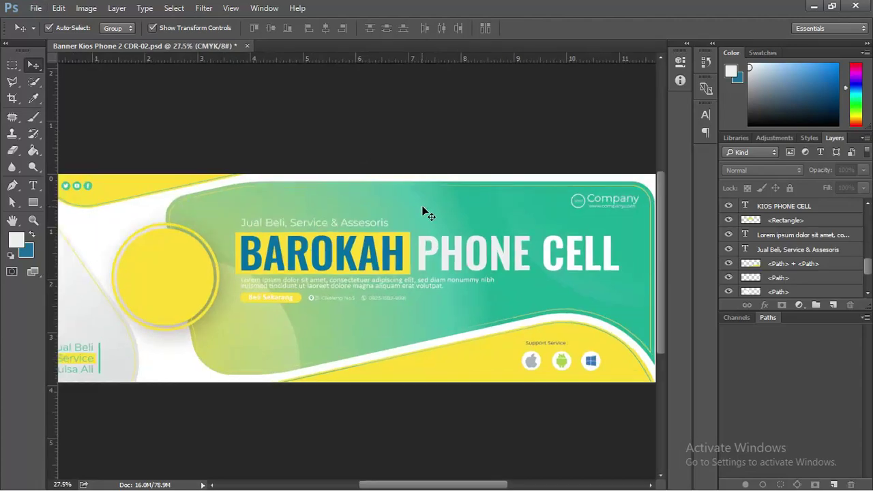
pyautogui.moveTo(295, 156); pyautogui.dragTo(328, 150)
pyautogui.scroll(4, 318, 269)
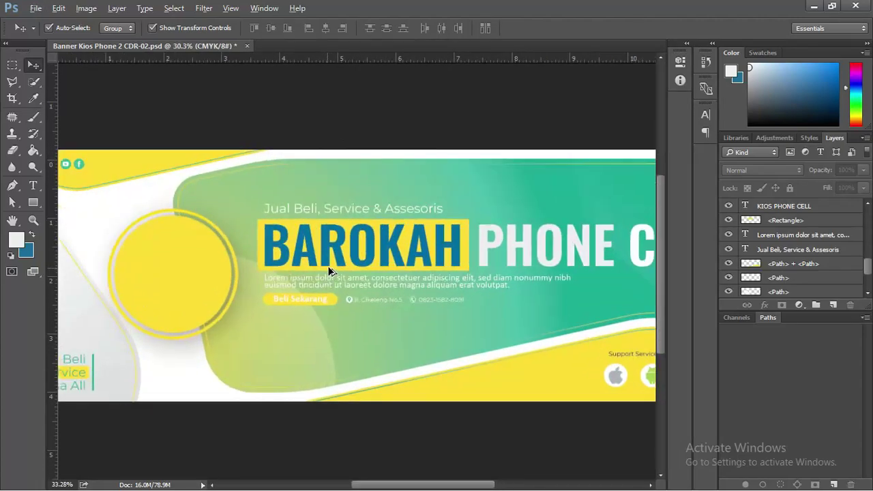
pyautogui.scroll(2, 430, 249)
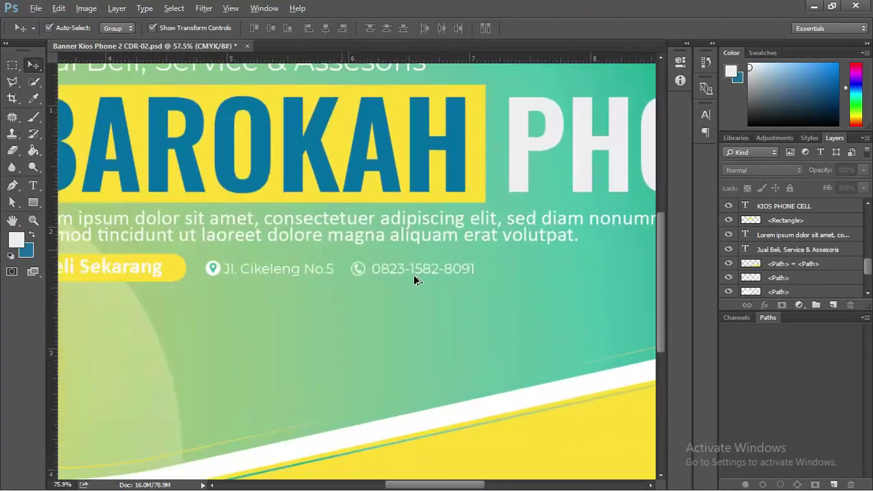
pyautogui.click(415, 273)
pyautogui.scroll(-5, 412, 273)
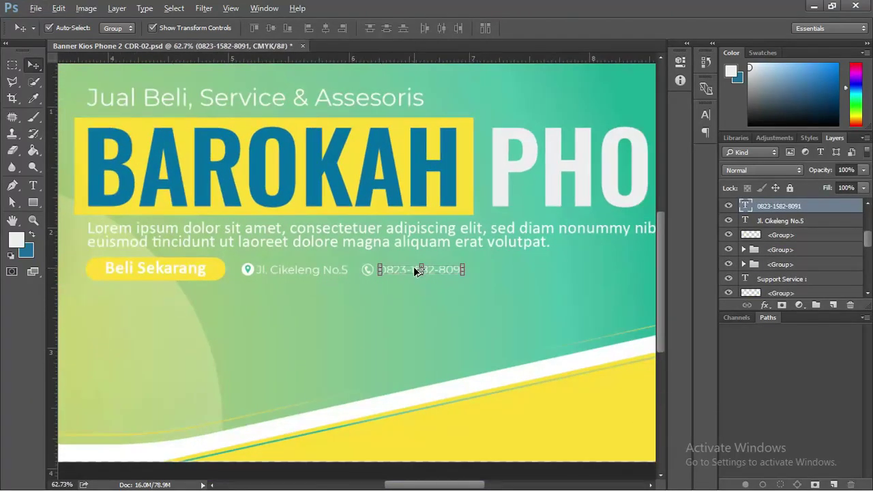
pyautogui.scroll(-2, 421, 269)
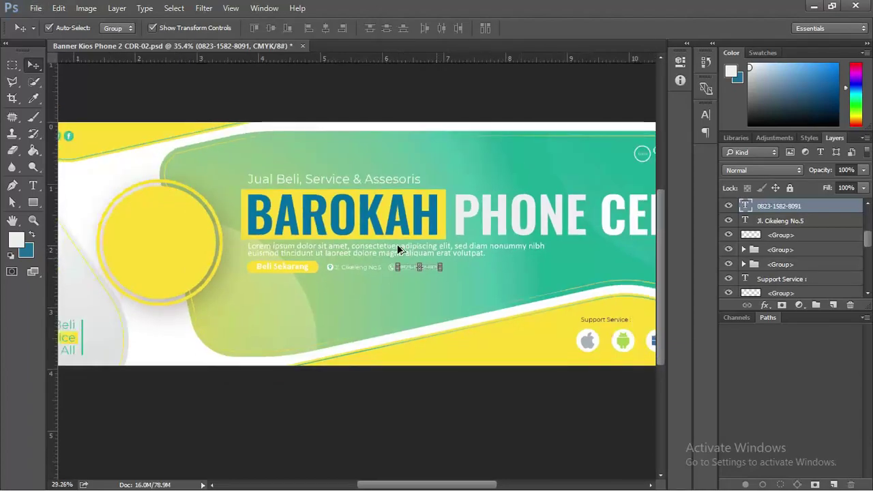
pyautogui.moveTo(456, 217); pyautogui.dragTo(428, 217)
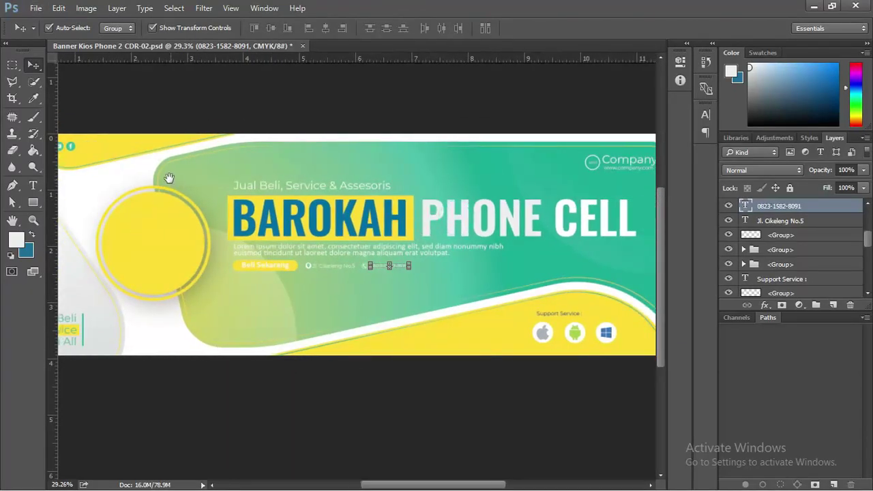
pyautogui.hscroll(-3, 169, 178)
pyautogui.hscroll(8, 464, 181)
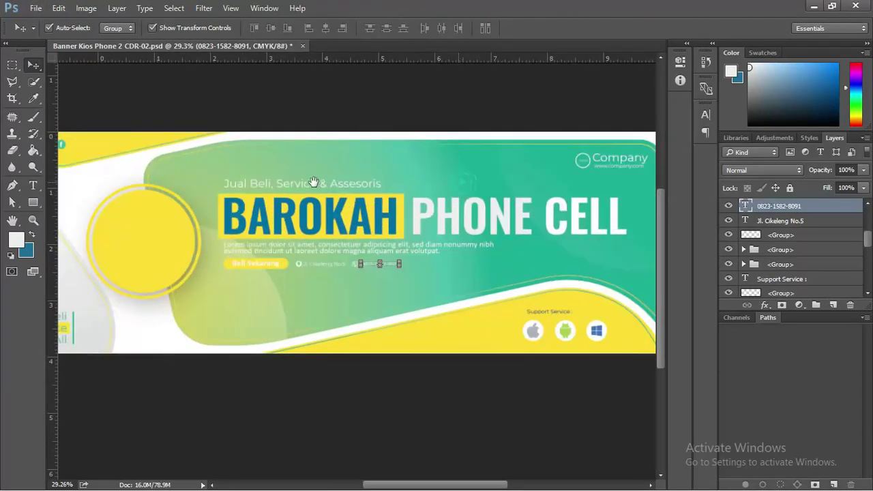
# - Inspect the Company logo and website group, the full banner, and the yellow circular photo placeholder
pyautogui.scroll(2, 487, 176)
pyautogui.scroll(4, 488, 173)
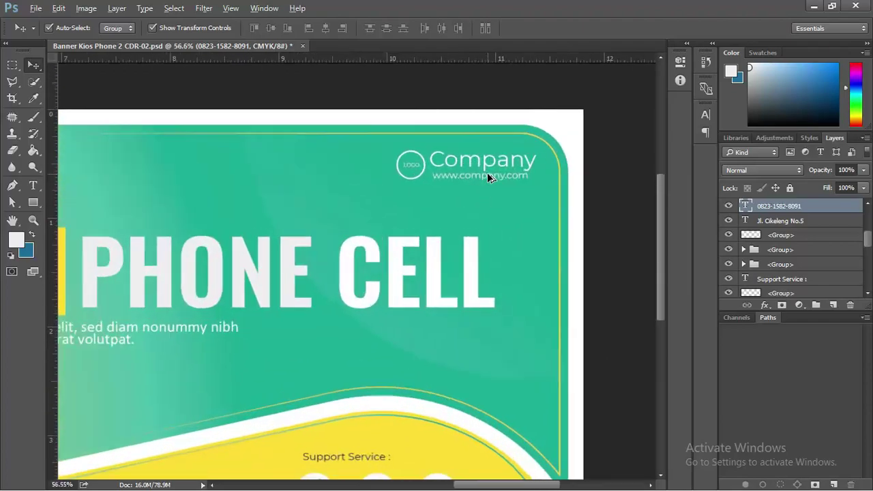
pyautogui.click(394, 171)
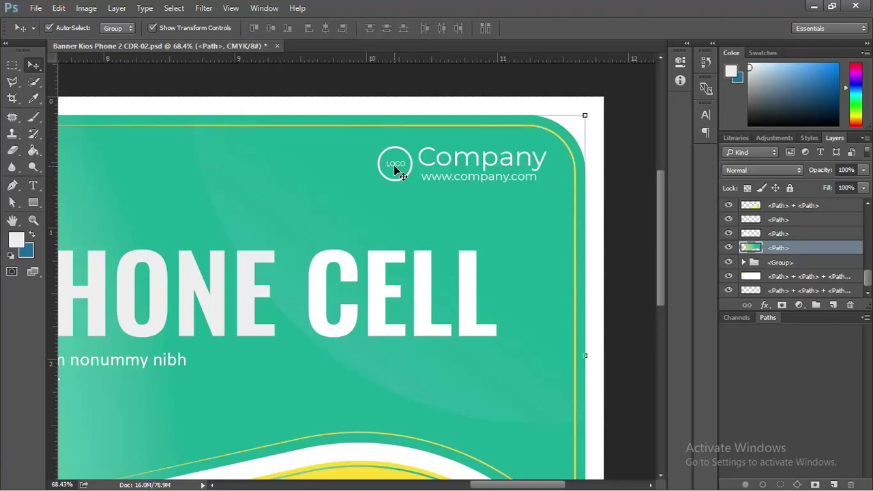
pyautogui.click(467, 159)
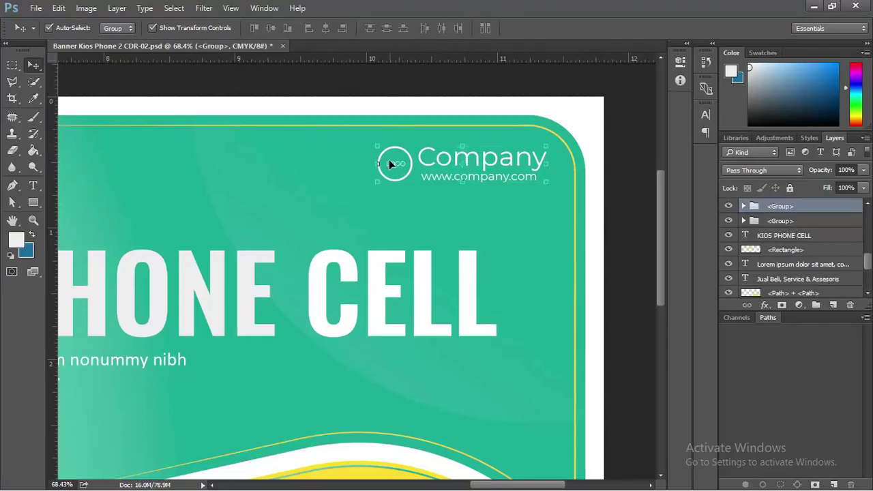
pyautogui.scroll(2, 466, 156)
pyautogui.press('alt')
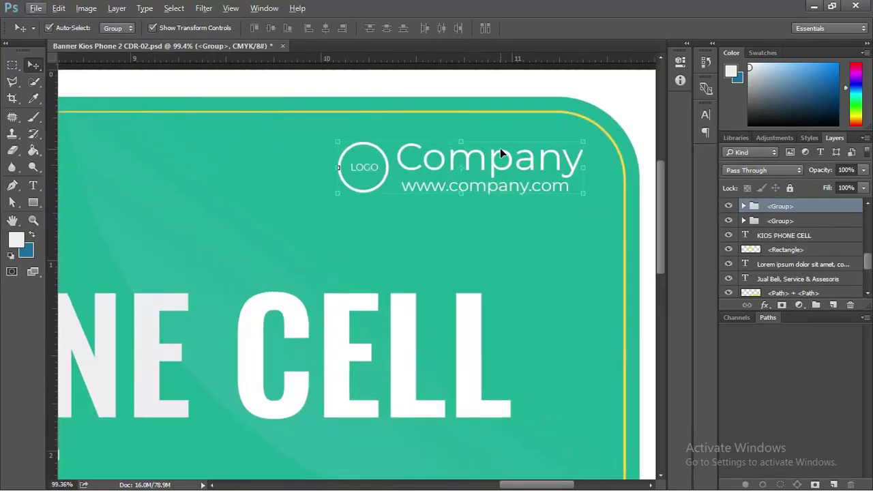
pyautogui.scroll(-3, 508, 151)
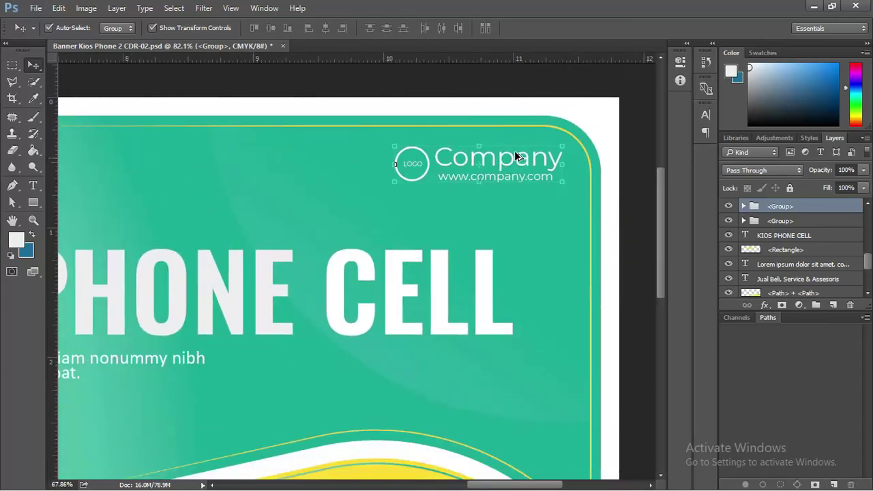
pyautogui.scroll(-5, 516, 156)
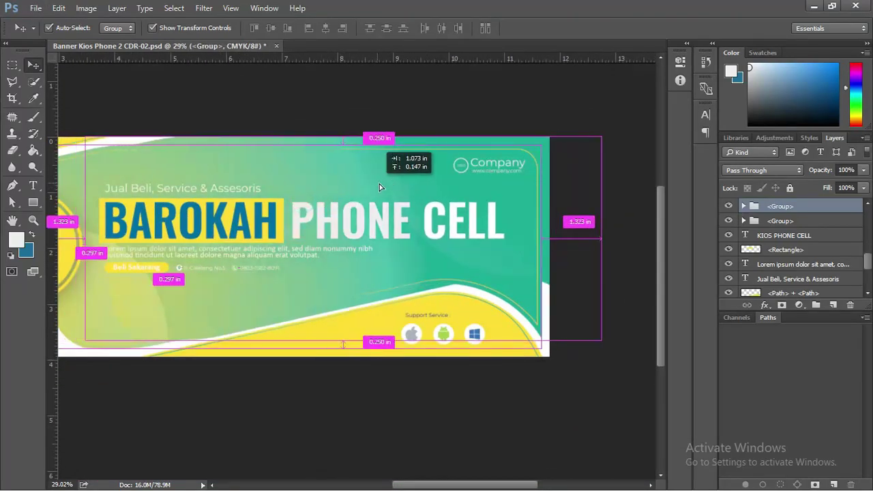
pyautogui.click(380, 185)
pyautogui.click(386, 95)
pyautogui.scroll(-1, 414, 129)
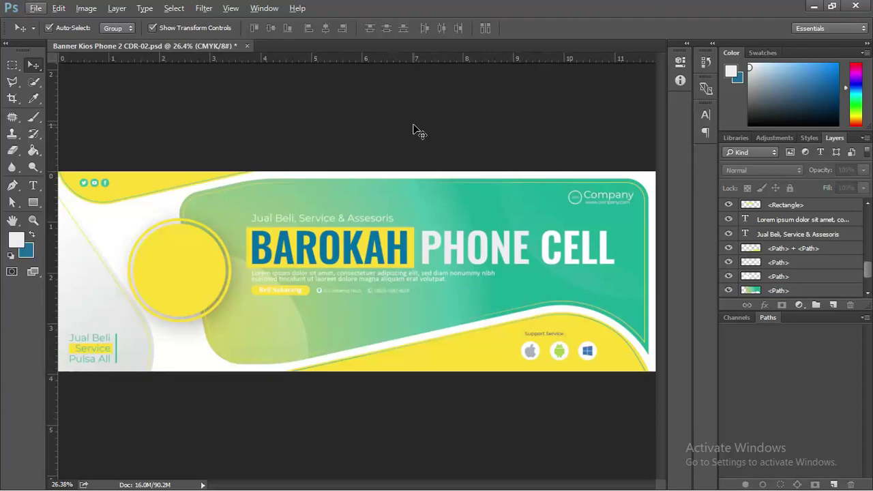
pyautogui.moveTo(201, 259)
pyautogui.mouseDown()
pyautogui.moveTo(195, 253)
pyautogui.moveTo(203, 262)
pyautogui.mouseUp()
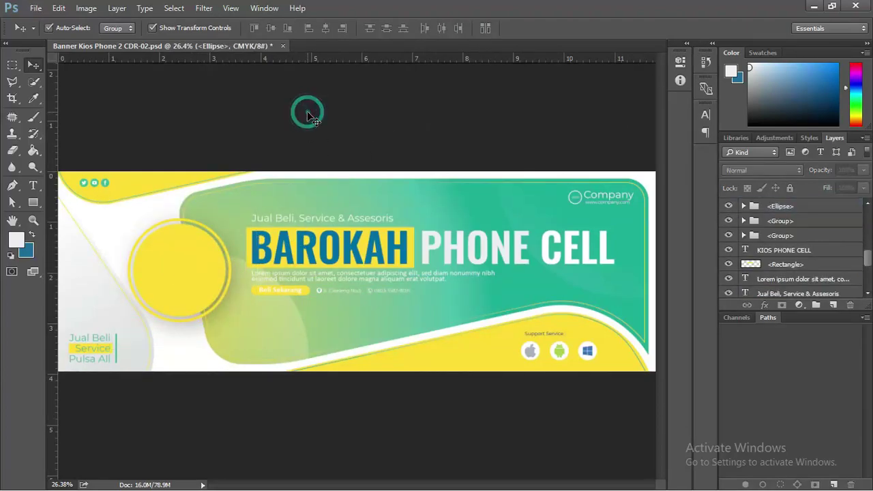
# - Place the Unsplash photo of the phone and laptop from the Banner Kios Phone 2 folder into the banner
pyautogui.hotkey('alt', 'Tab')
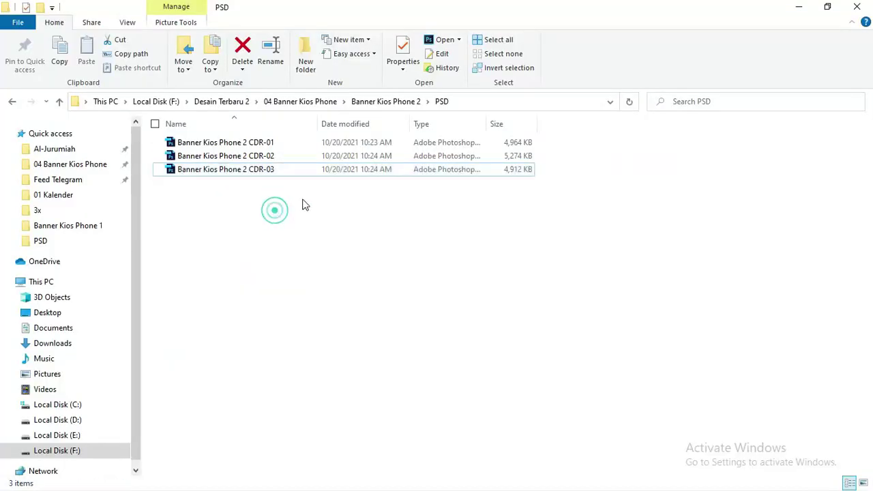
pyautogui.click(372, 101)
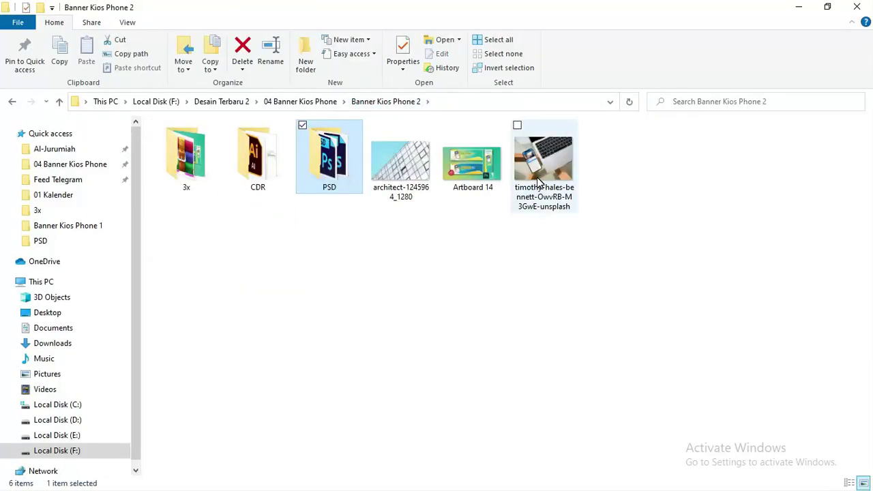
pyautogui.click(539, 183)
pyautogui.hotkey('alt', 'Tab')
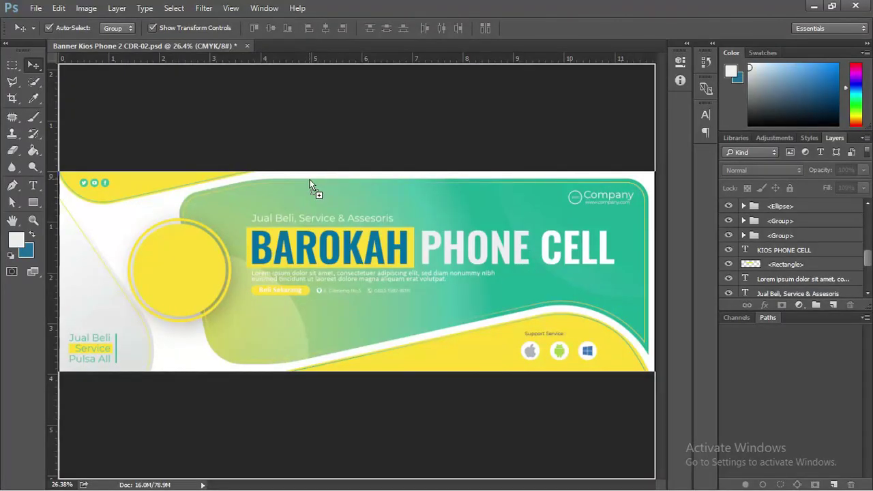
pyautogui.moveTo(310, 179); pyautogui.dragTo(309, 179)
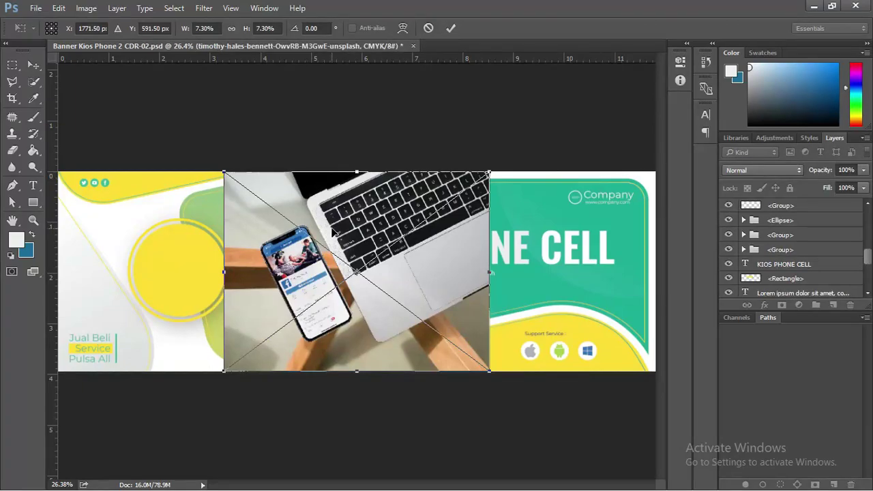
pyautogui.press('Return')
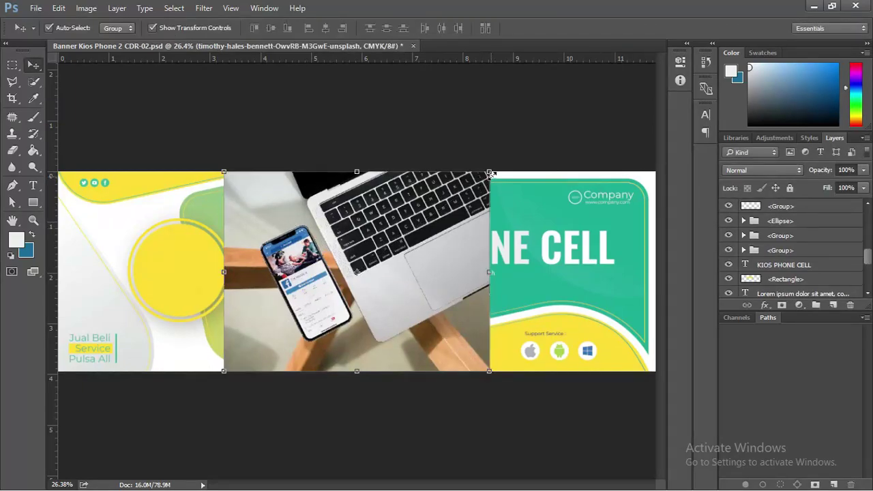
# - Enlarge the placed photo to about 13.3%, shift it slightly upward, and reduce it a little so the phone fits within the banner's height
pyautogui.hotkey('ctrl', 't')
pyautogui.moveTo(490, 172); pyautogui.dragTo(614, 109)
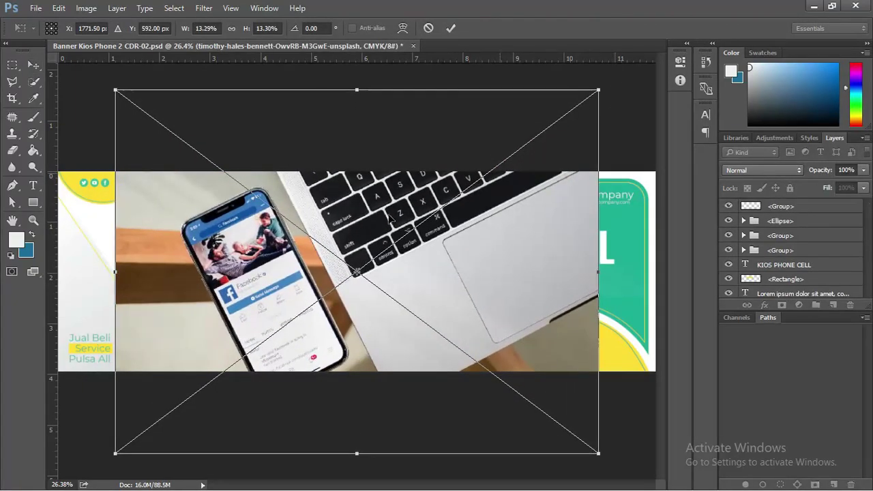
pyautogui.moveTo(360, 225); pyautogui.dragTo(355, 207)
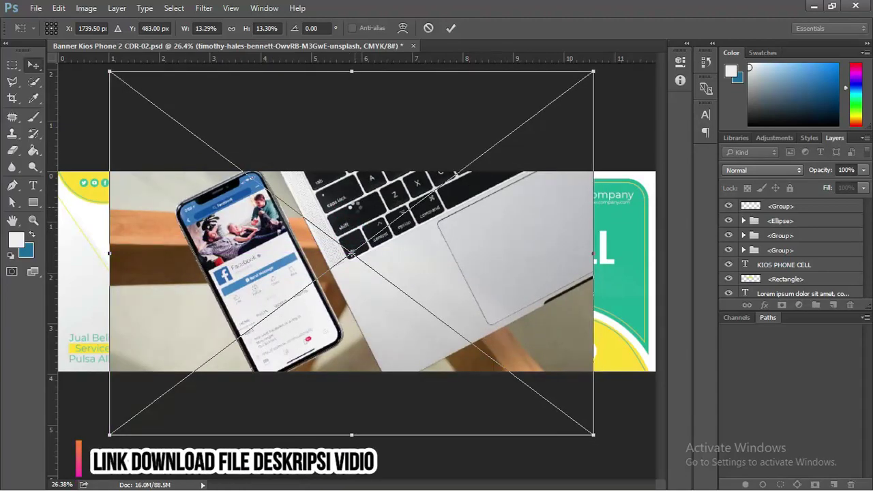
pyautogui.press('Return')
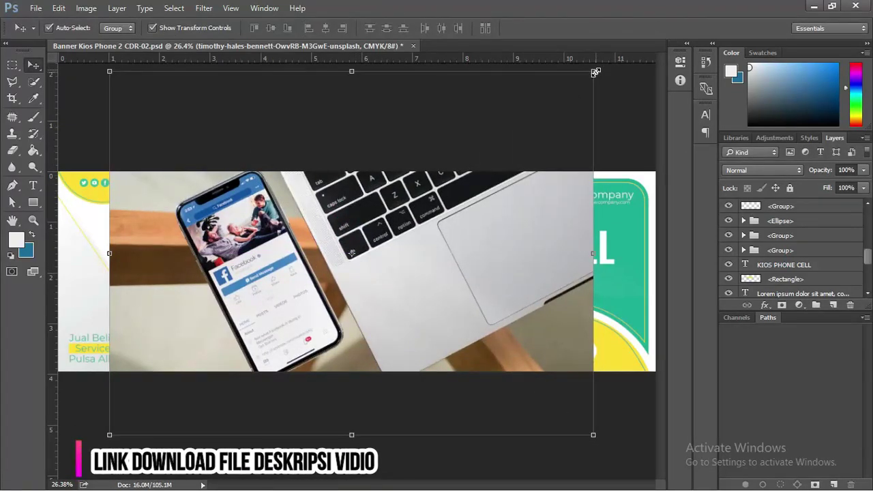
pyautogui.moveTo(593, 71); pyautogui.dragTo(567, 86)
pyautogui.press('Return')
# - Try to select the phone in the placed photo with the Quick Selection tool, and discard the resulting selection
pyautogui.scroll(2, 243, 184)
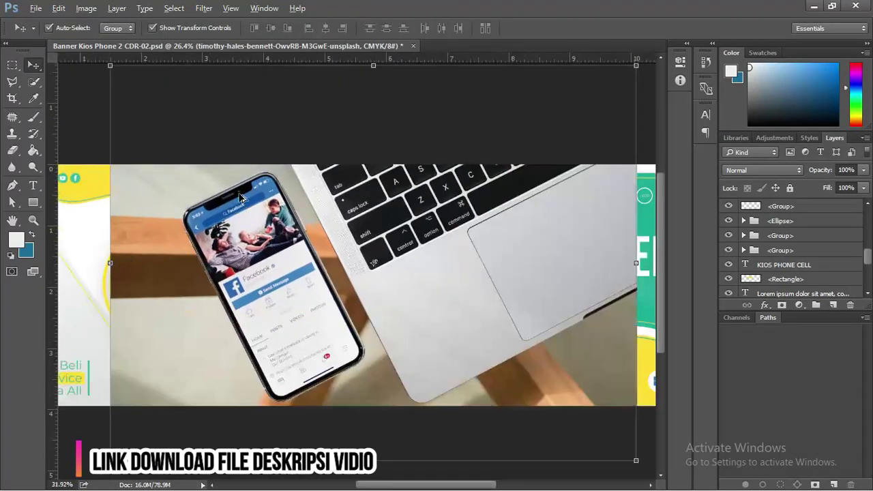
pyautogui.scroll(2, 215, 191)
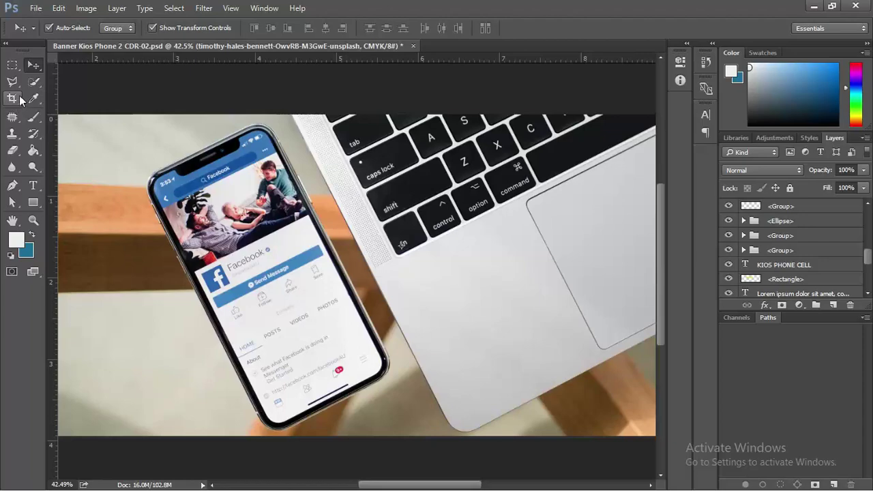
pyautogui.click(34, 81)
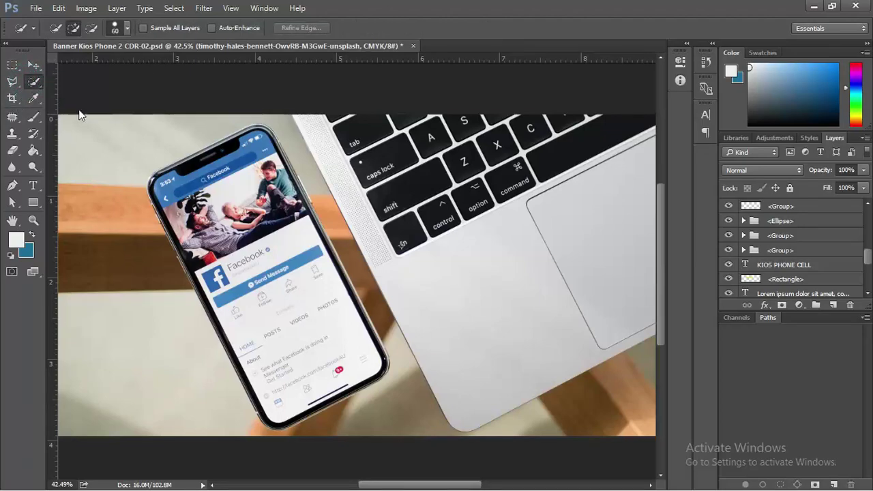
pyautogui.moveTo(204, 194)
pyautogui.mouseDown()
pyautogui.moveTo(239, 166)
pyautogui.moveTo(239, 150)
pyautogui.moveTo(214, 153)
pyautogui.moveTo(202, 182)
pyautogui.moveTo(301, 357)
pyautogui.mouseUp()
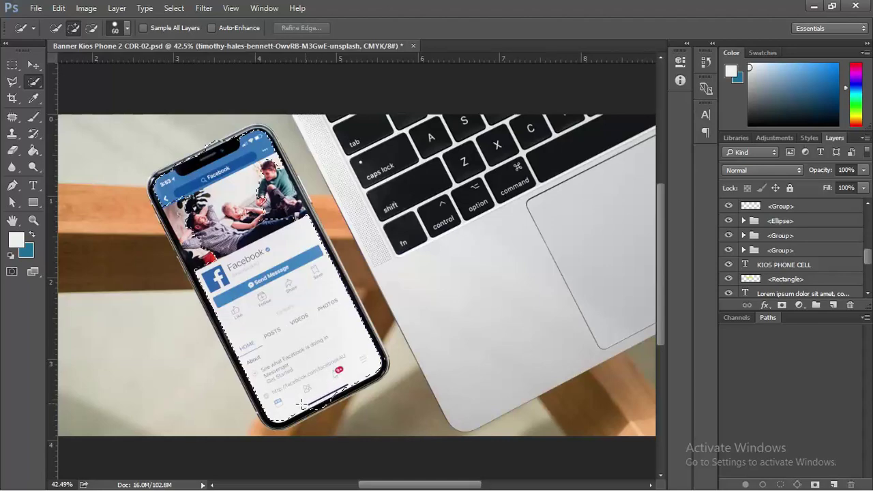
pyautogui.moveTo(278, 409); pyautogui.dragTo(263, 396)
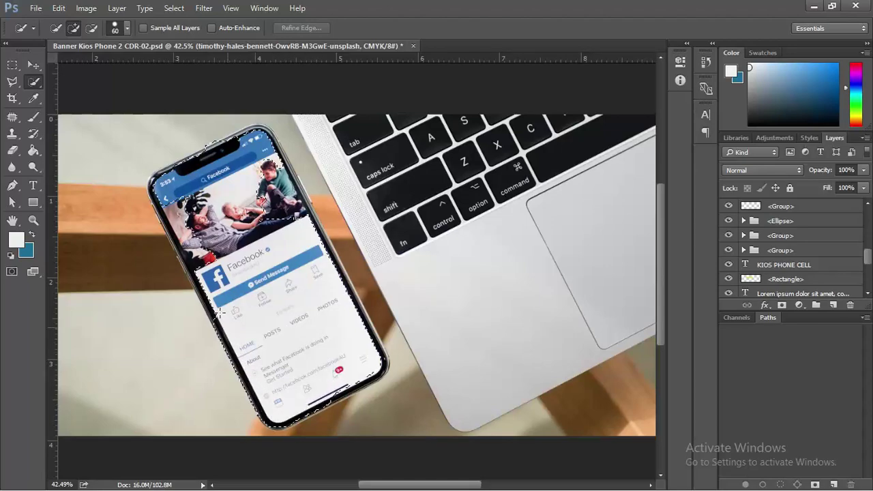
pyautogui.moveTo(198, 269); pyautogui.dragTo(179, 217)
pyautogui.moveTo(197, 167); pyautogui.dragTo(195, 165)
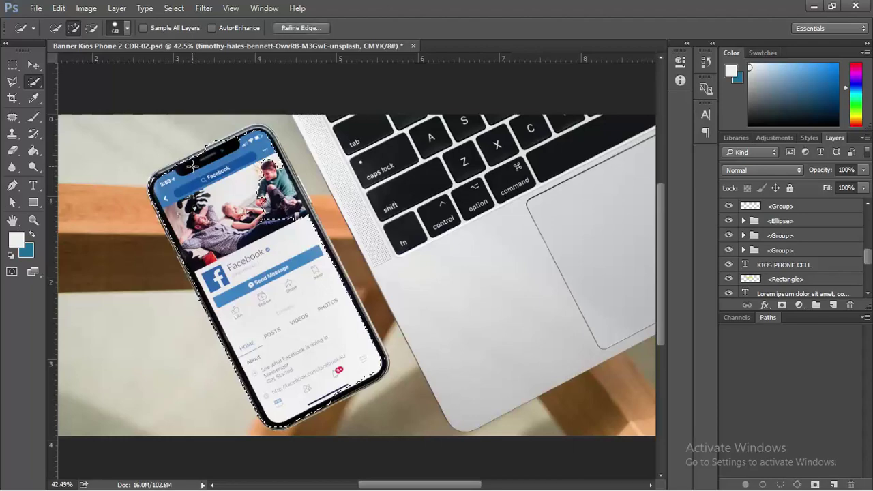
pyautogui.click(194, 164)
pyautogui.moveTo(256, 134)
pyautogui.mouseDown()
pyautogui.moveTo(285, 217)
pyautogui.moveTo(277, 168)
pyautogui.moveTo(295, 202)
pyautogui.mouseUp()
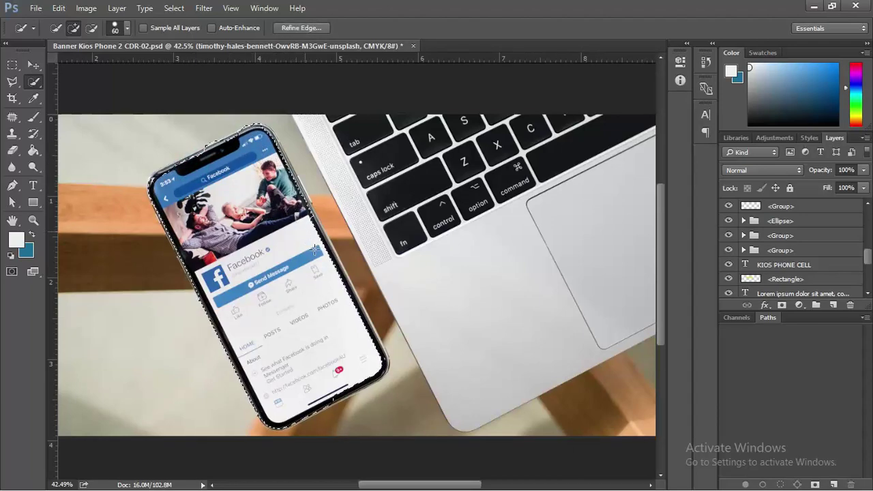
pyautogui.moveTo(343, 301); pyautogui.dragTo(333, 271)
pyautogui.moveTo(316, 225); pyautogui.dragTo(294, 183)
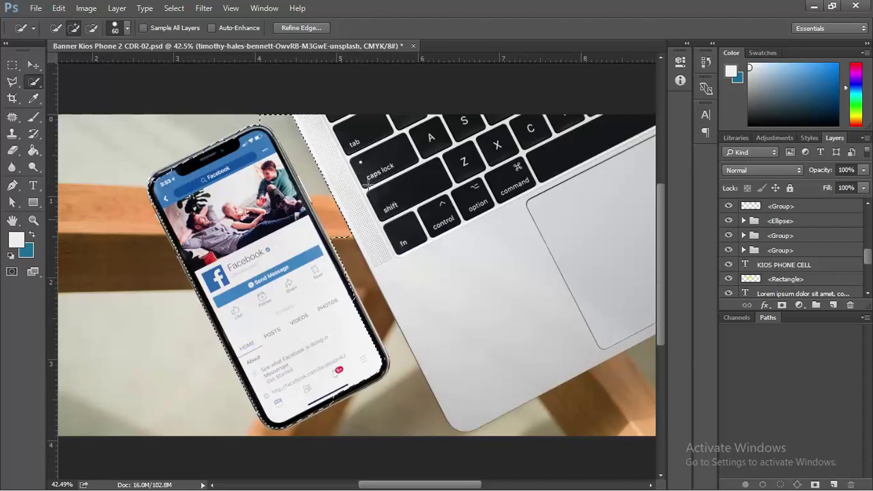
pyautogui.scroll(3, 226, 172)
pyautogui.scroll(2, 226, 172)
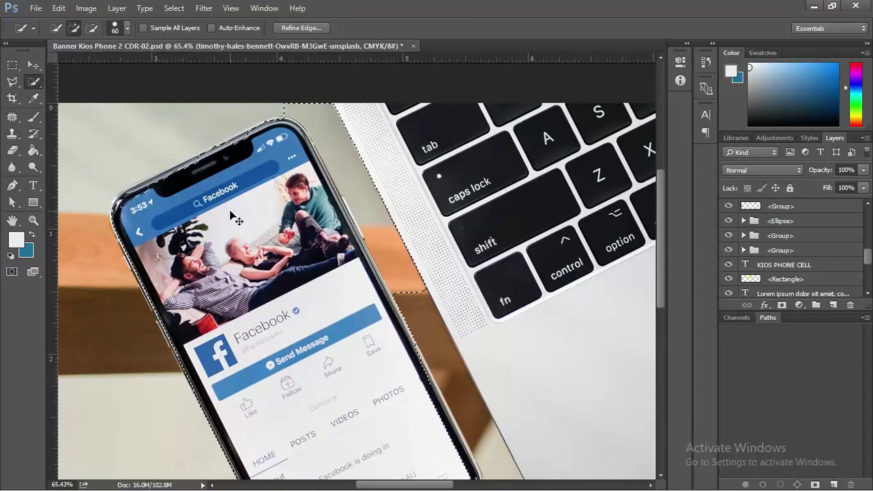
pyautogui.hotkey('ctrl', 'd')
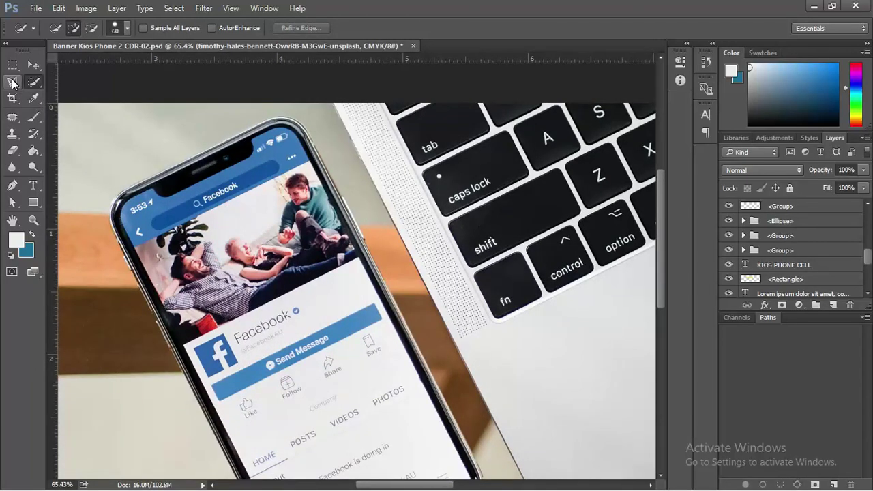
# - Start a Pen path at the phone's upper-left corner and trace its top edge and rounded upper-right corner
pyautogui.click(12, 185)
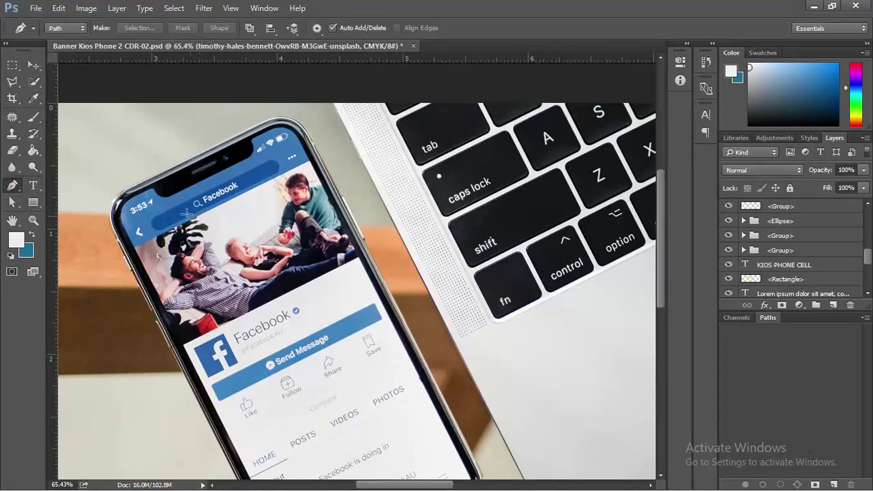
pyautogui.click(117, 193)
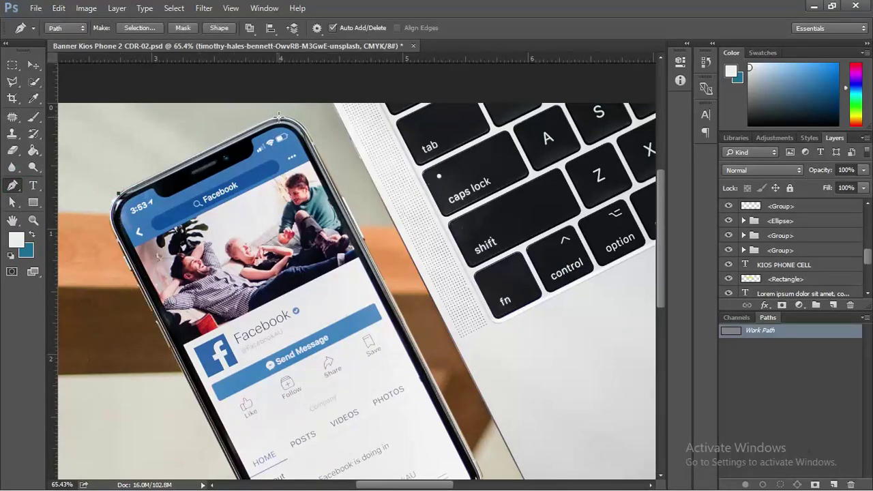
pyautogui.moveTo(280, 118); pyautogui.dragTo(296, 121)
pyautogui.moveTo(310, 136); pyautogui.dragTo(316, 151)
# - Continue the Pen path down the phone's right edge and curve it around the lower-right corner
pyautogui.moveTo(365, 270); pyautogui.dragTo(262, 168)
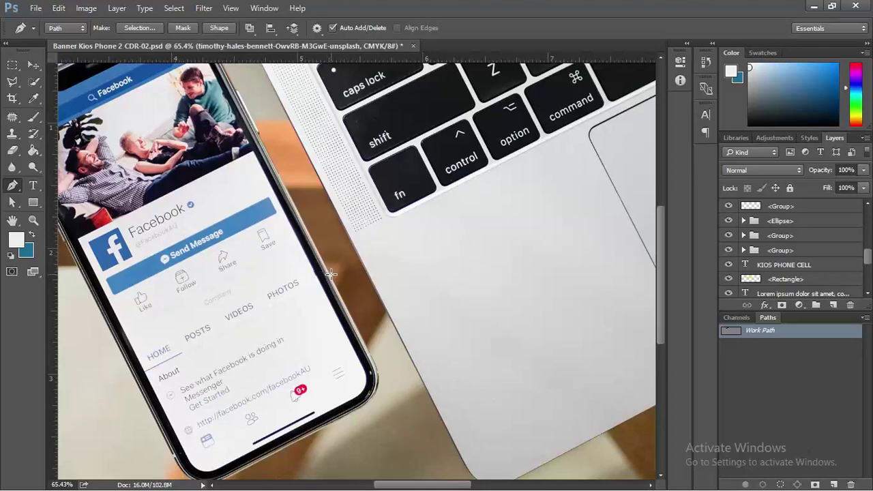
pyautogui.scroll(-5, 335, 273)
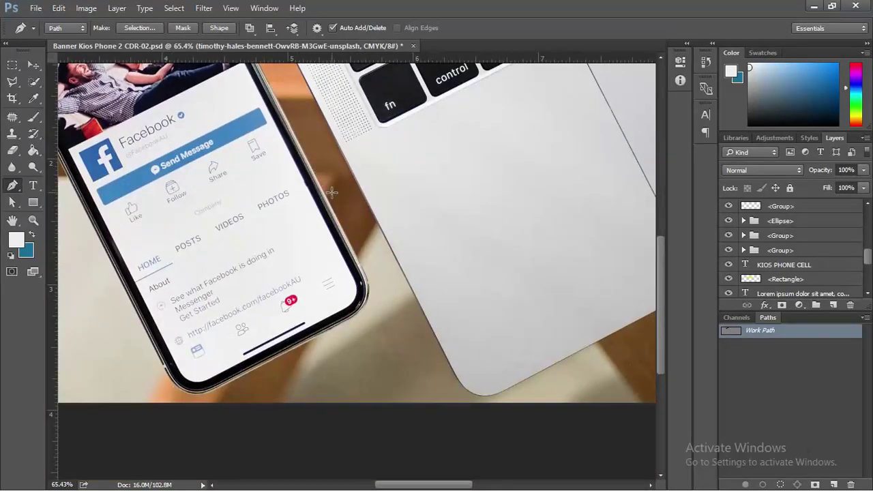
pyautogui.click(367, 278)
pyautogui.scroll(-2, 368, 287)
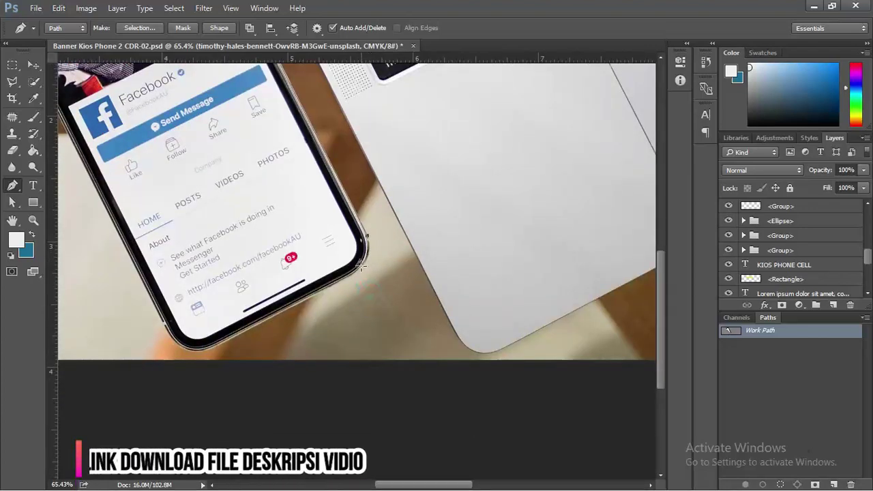
pyautogui.moveTo(360, 271); pyautogui.dragTo(347, 285)
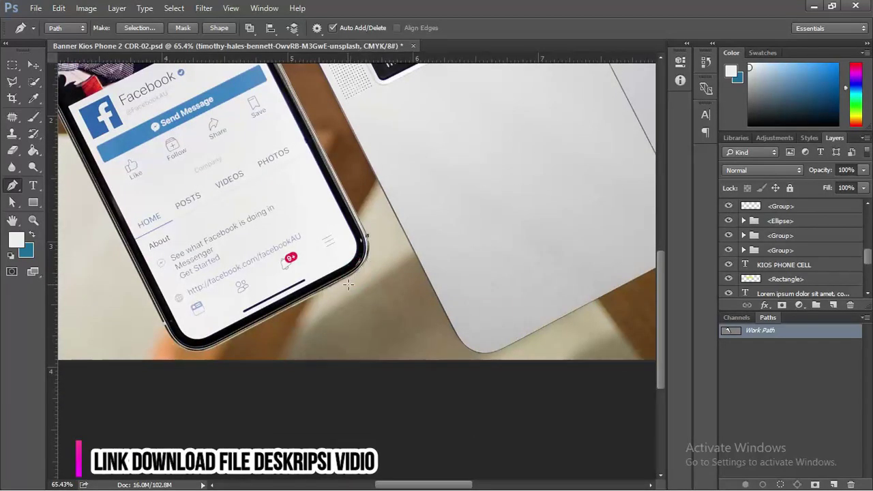
pyautogui.scroll(3, 347, 286)
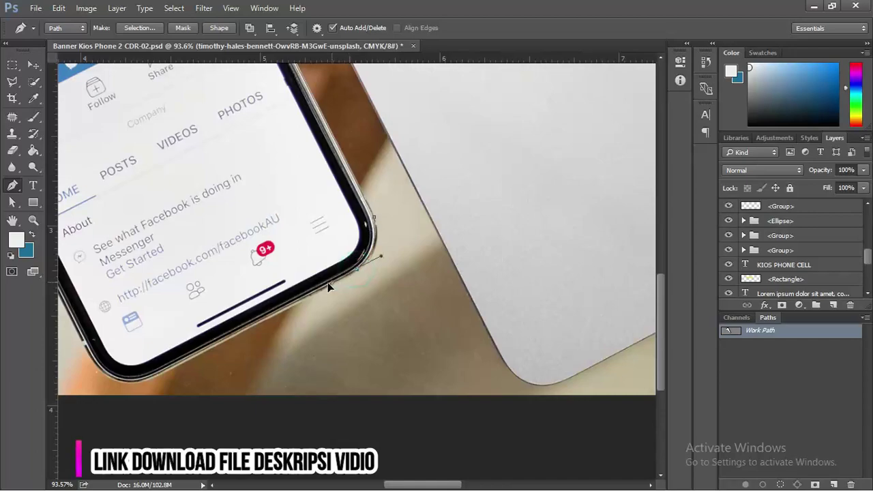
pyautogui.scroll(-1, 352, 274)
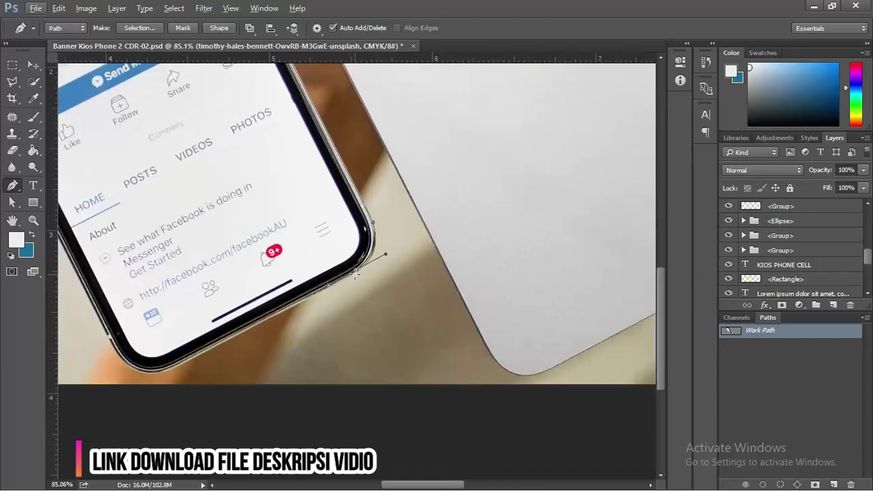
# - Extend the path along the phone's bottom edge and around its rounded lower-left corner
pyautogui.moveTo(210, 319); pyautogui.dragTo(311, 267)
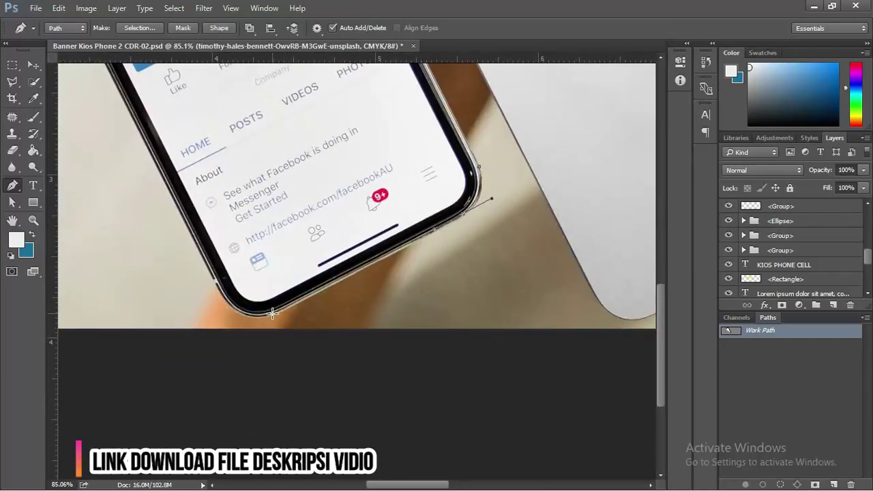
pyautogui.moveTo(272, 313); pyautogui.dragTo(294, 316)
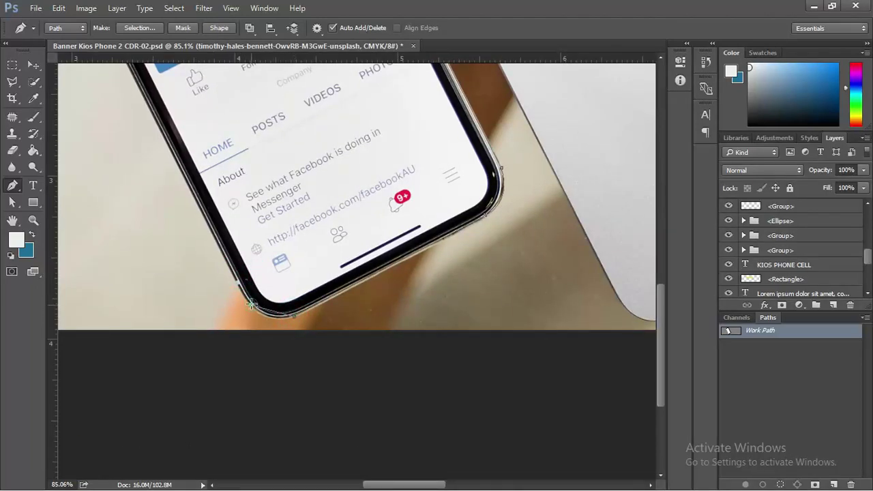
pyautogui.scroll(-3, 237, 254)
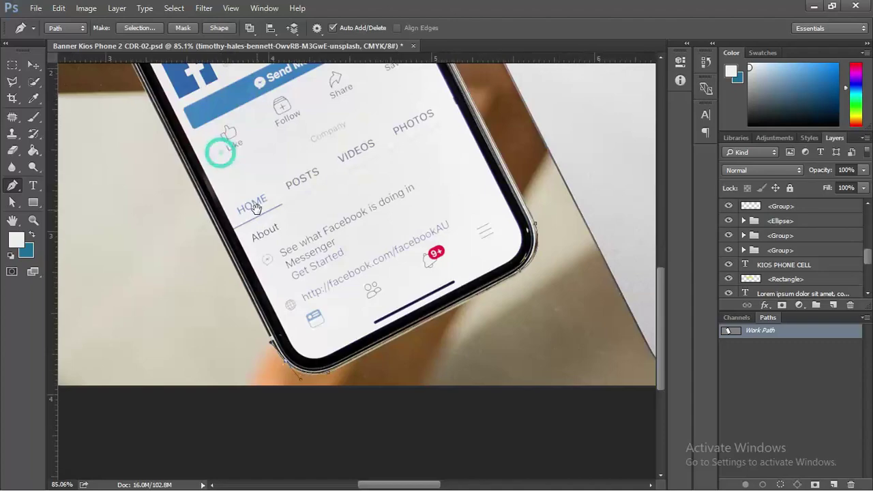
# - Trace the phone's left edge upward with anchor points that follow the outlines of the side buttons
pyautogui.moveTo(187, 71); pyautogui.dragTo(257, 210)
pyautogui.scroll(8, 215, 202)
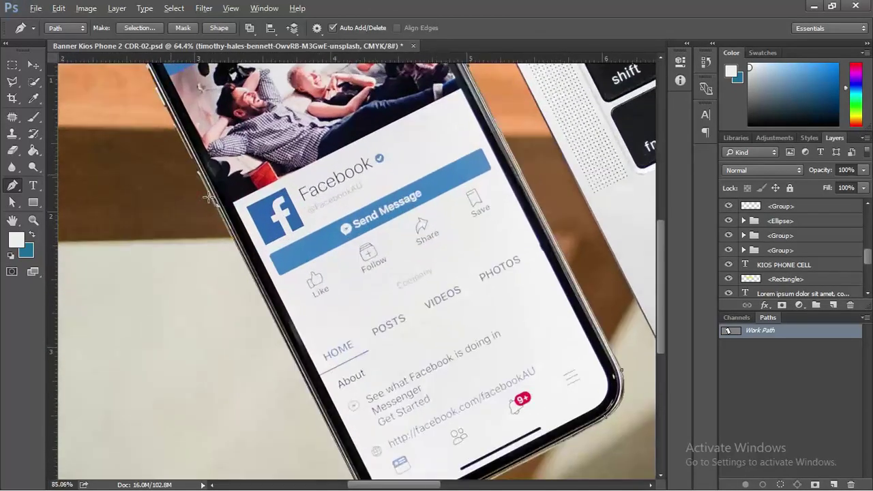
pyautogui.click(221, 214)
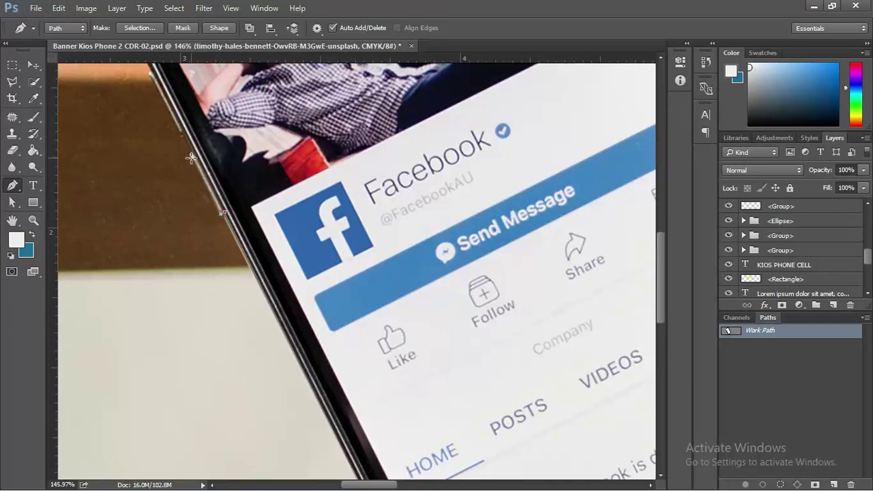
pyautogui.moveTo(190, 157); pyautogui.dragTo(254, 143)
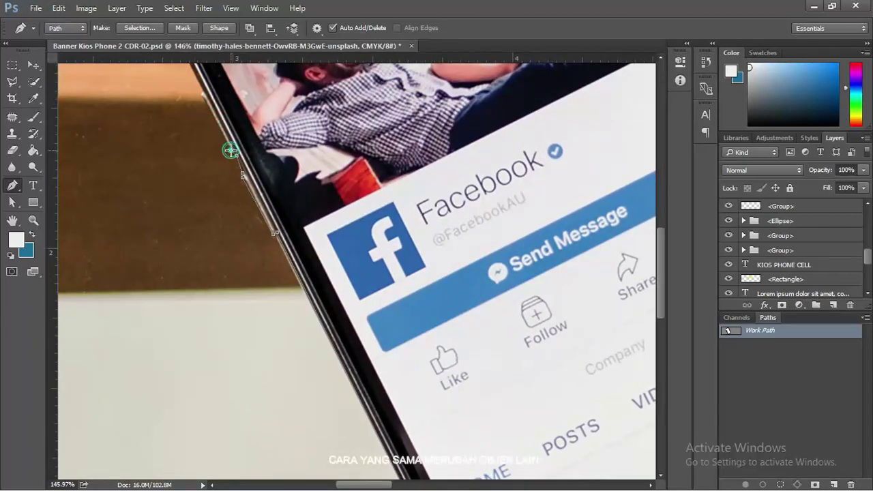
pyautogui.moveTo(198, 95); pyautogui.dragTo(209, 125)
pyautogui.click(211, 124)
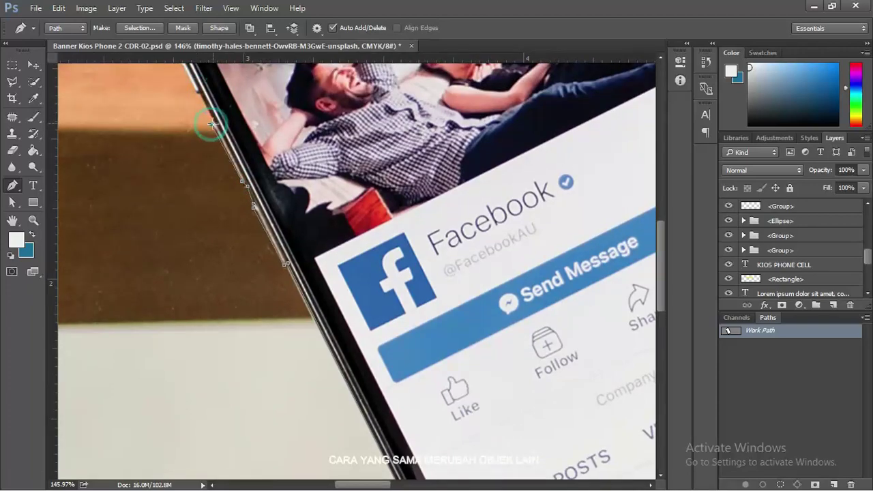
pyautogui.moveTo(203, 94); pyautogui.dragTo(217, 142)
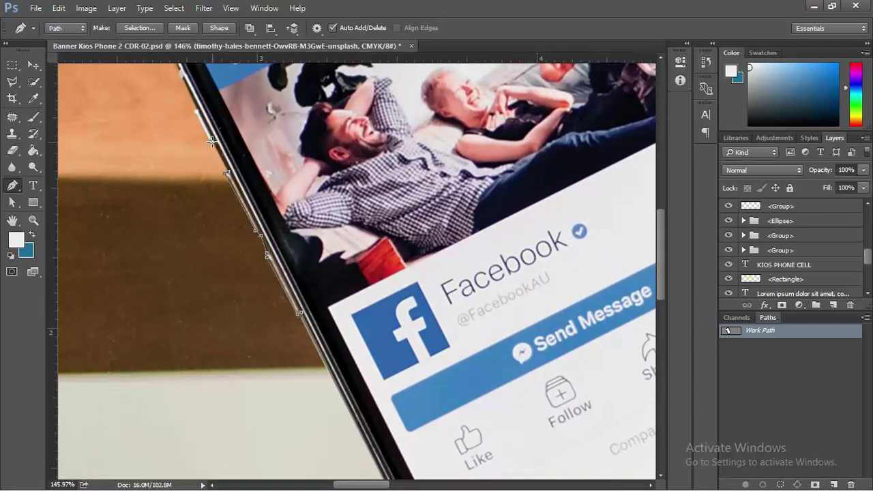
pyautogui.click(209, 140)
pyautogui.moveTo(198, 108); pyautogui.dragTo(233, 162)
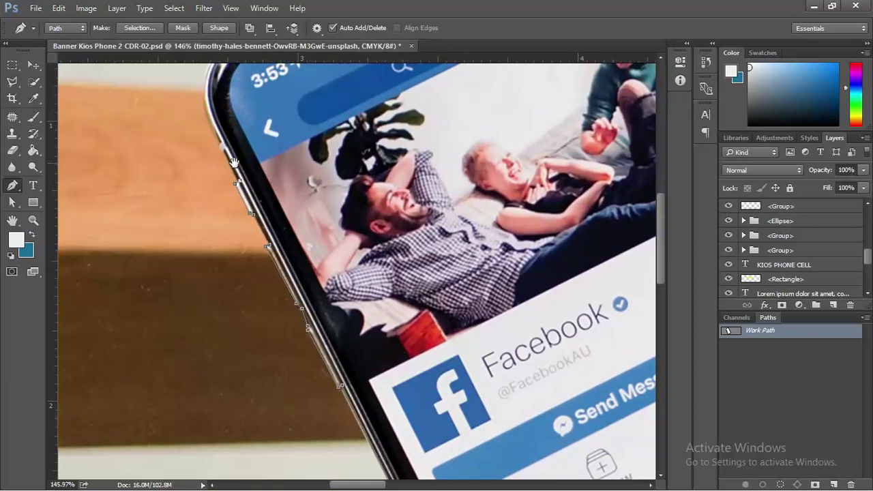
pyautogui.moveTo(205, 104); pyautogui.dragTo(217, 173)
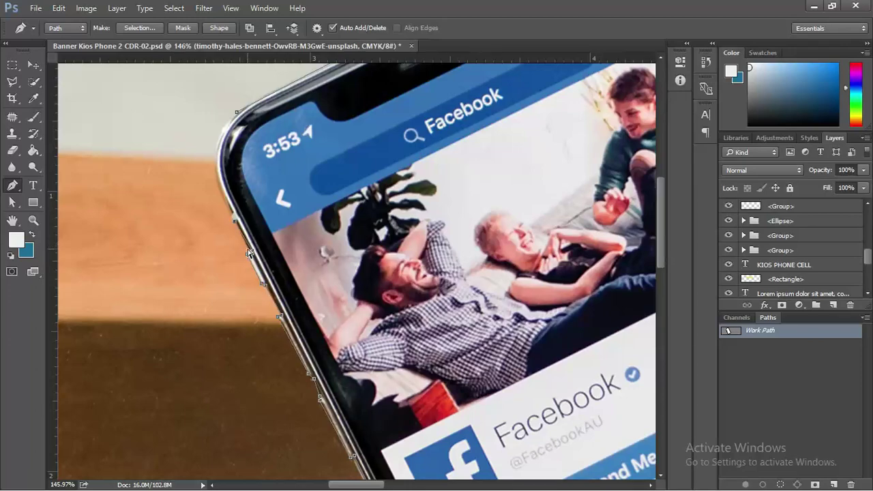
# - Step back one anchor point in the history and close the path around the phone's upper-left corner
pyautogui.click(681, 62)
pyautogui.click(624, 89)
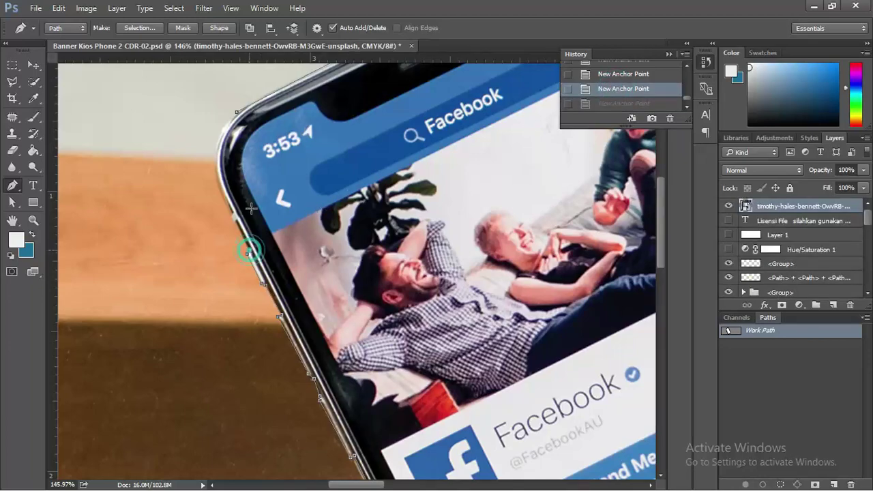
pyautogui.click(220, 188)
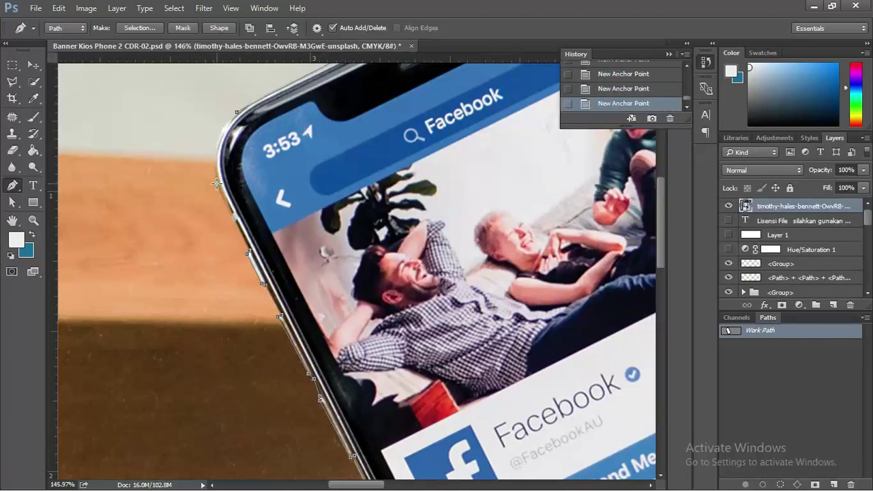
pyautogui.moveTo(238, 117); pyautogui.dragTo(266, 81)
# - Convert the closed path around the phone into a new anti-aliased selection and mask the photo layer with it
pyautogui.scroll(-5, 252, 174)
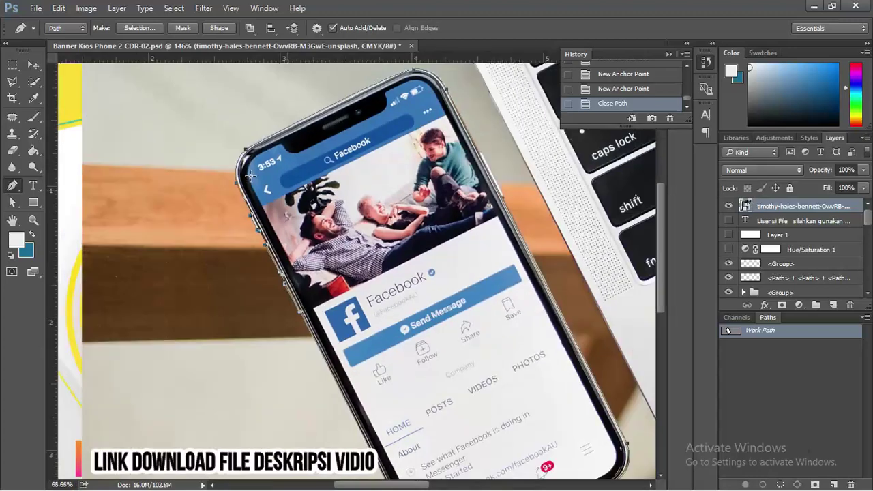
pyautogui.moveTo(468, 300); pyautogui.dragTo(404, 174)
pyautogui.scroll(4, 404, 174)
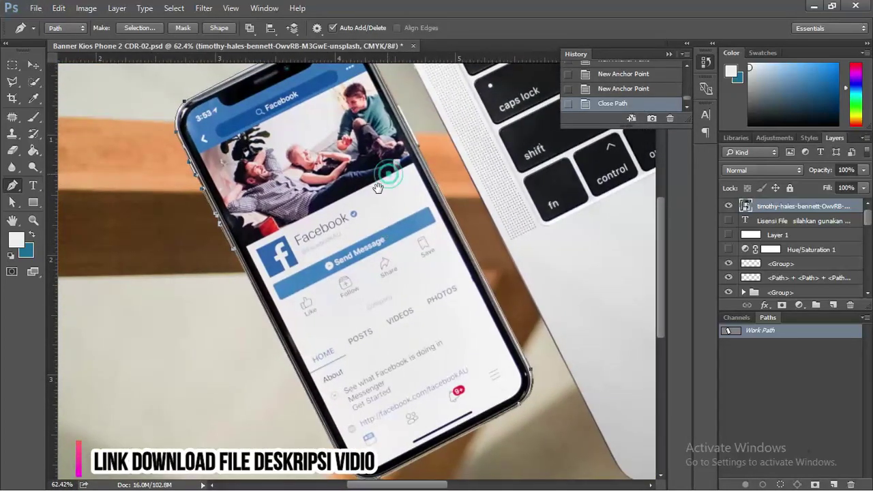
pyautogui.scroll(-1, 299, 158)
pyautogui.scroll(-2, 306, 150)
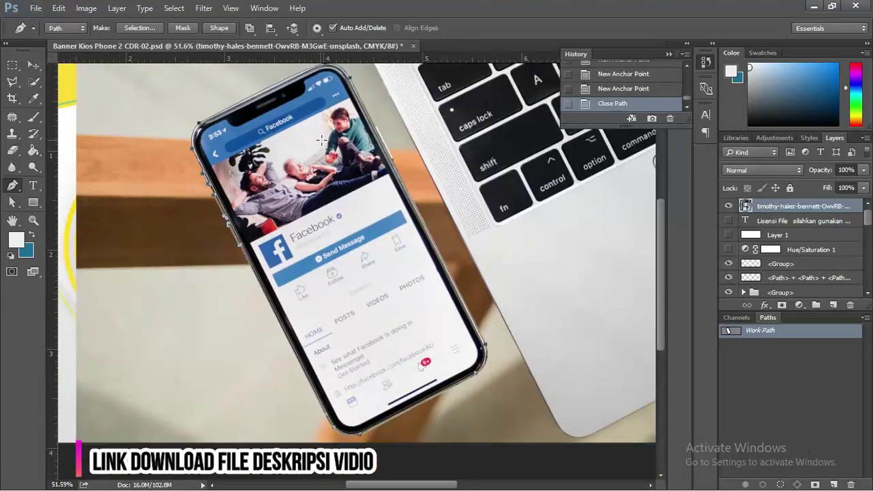
pyautogui.moveTo(339, 127); pyautogui.dragTo(303, 125)
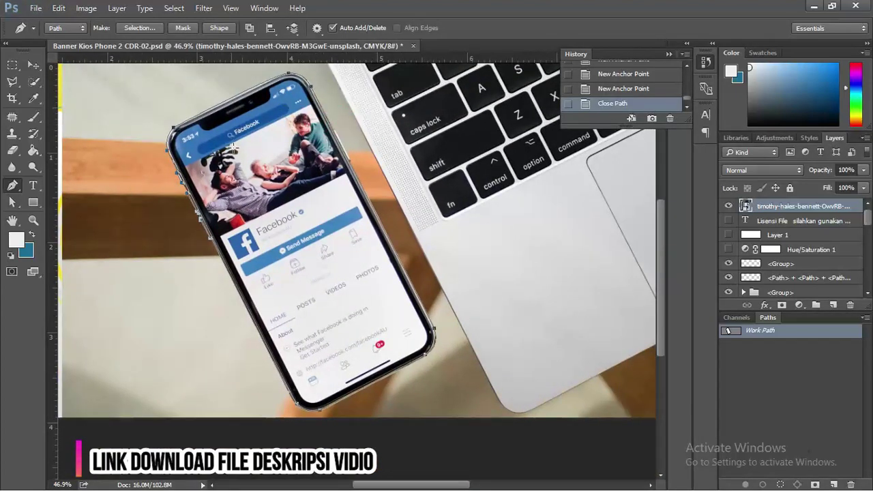
pyautogui.rightClick(263, 156)
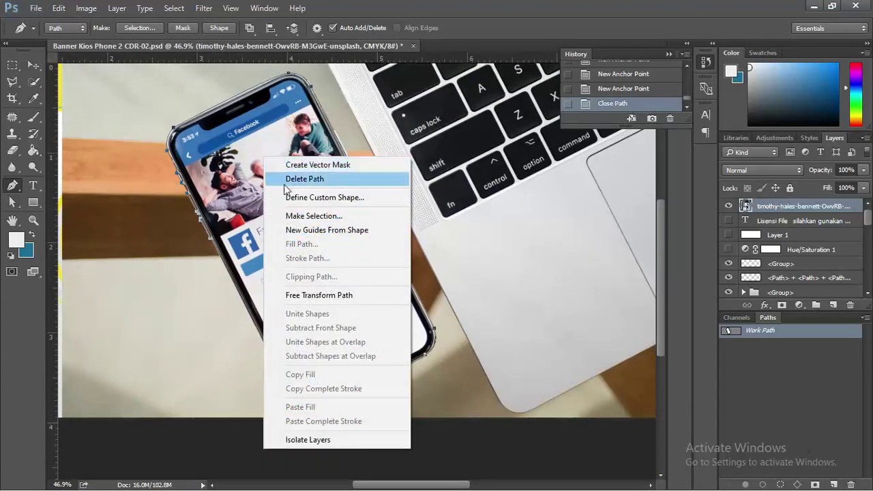
pyautogui.click(314, 216)
pyautogui.moveTo(419, 108); pyautogui.dragTo(454, 110)
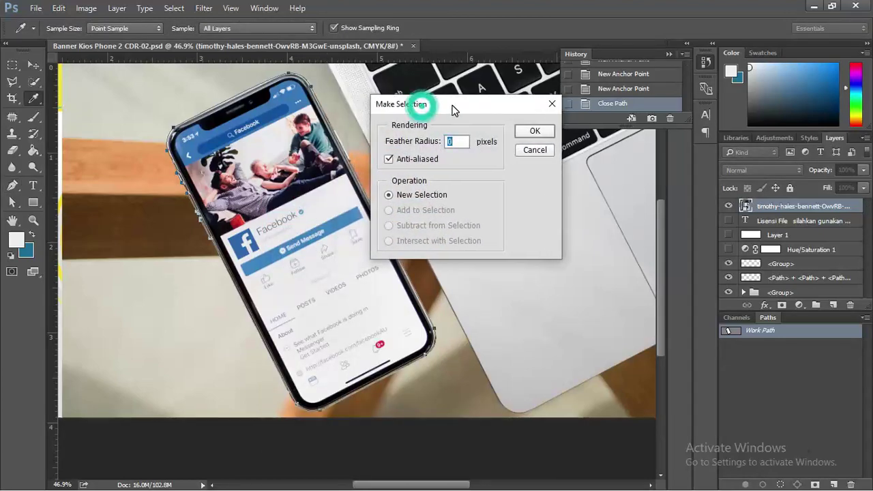
pyautogui.doubleClick(467, 143)
pyautogui.doubleClick(457, 143)
pyautogui.click(532, 131)
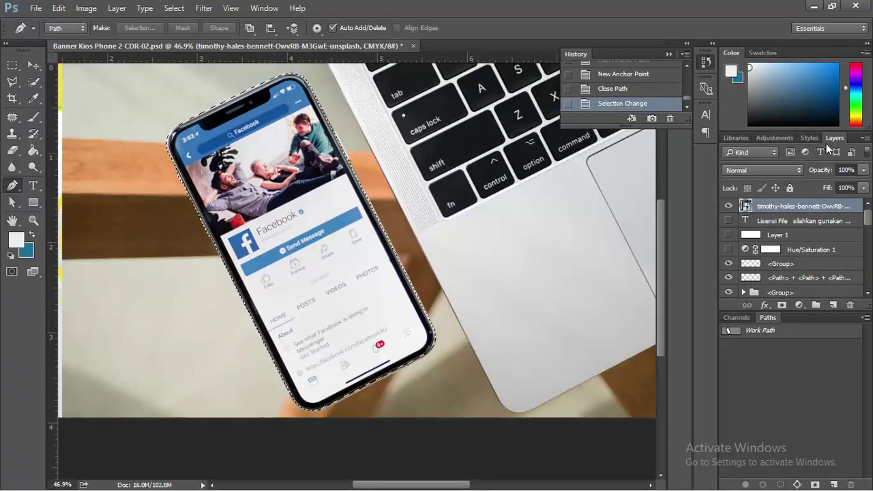
pyautogui.click(782, 307)
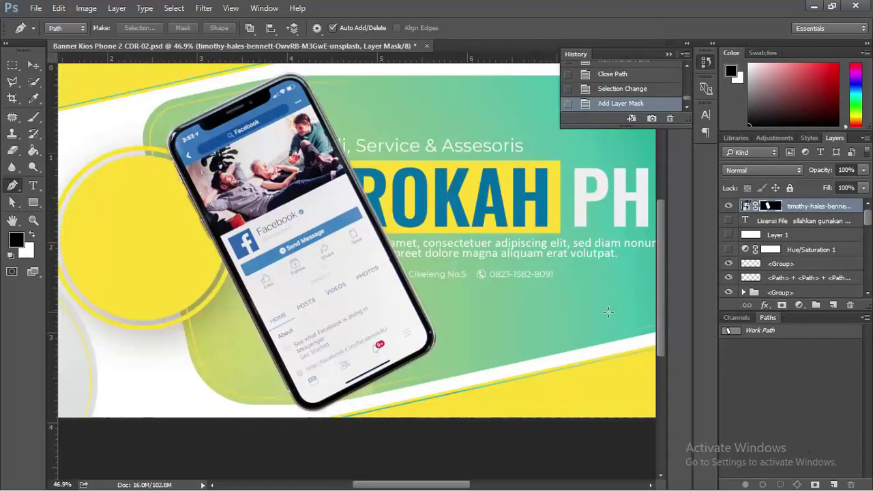
# - Move the cut-out phone to the banner's left side, scale it to about 64%, and place it over the yellow circle
pyautogui.scroll(-3, 417, 289)
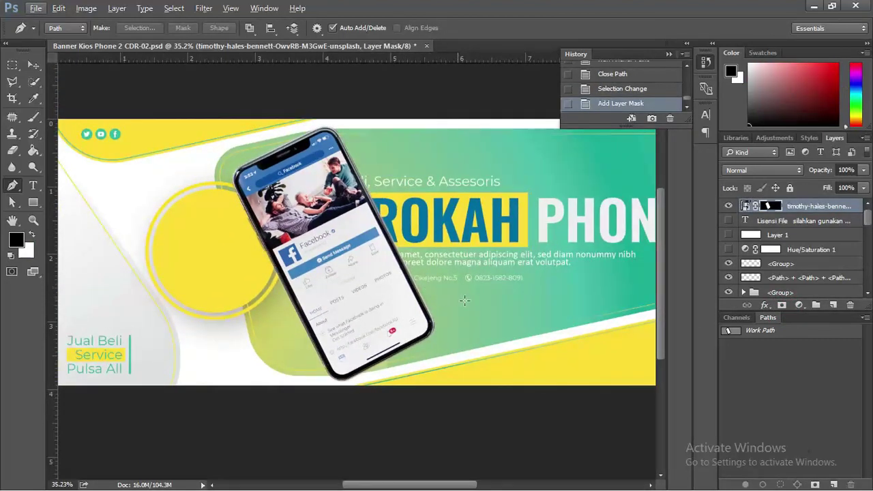
pyautogui.press('v')
pyautogui.click(231, 8)
pyautogui.moveTo(380, 284); pyautogui.dragTo(286, 276)
pyautogui.scroll(-2, 287, 276)
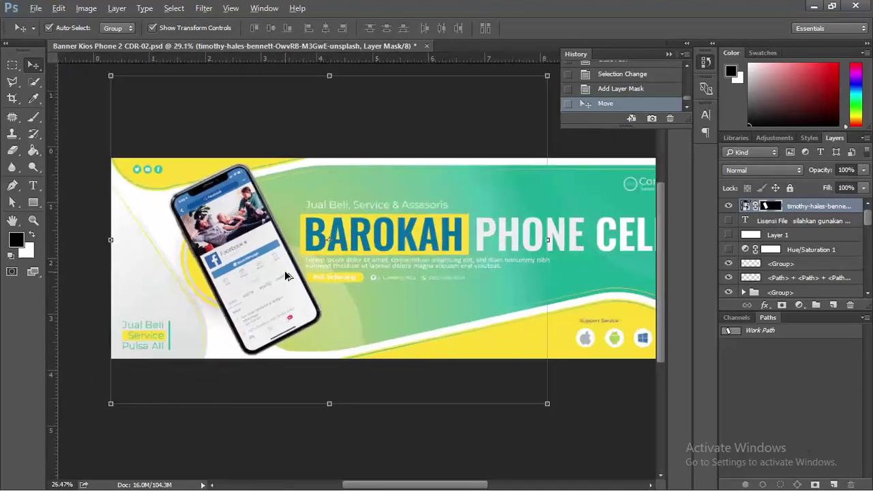
pyautogui.scroll(-2, 445, 201)
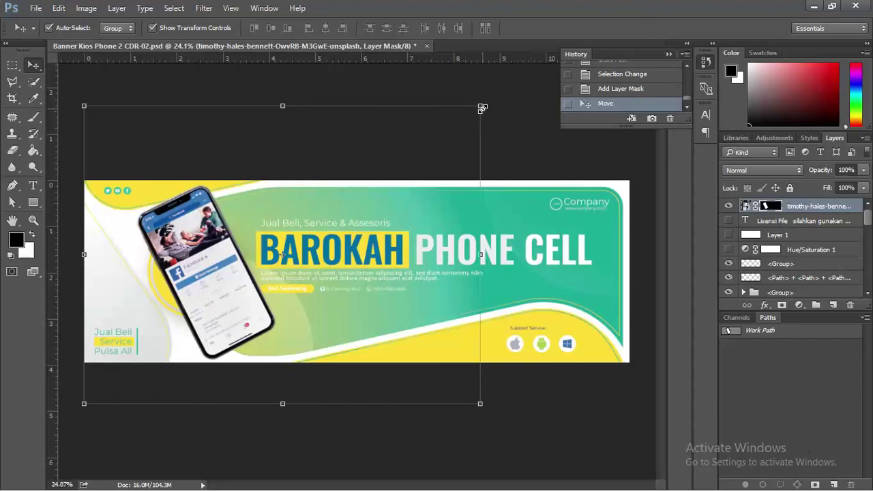
pyautogui.moveTo(482, 108); pyautogui.dragTo(341, 215)
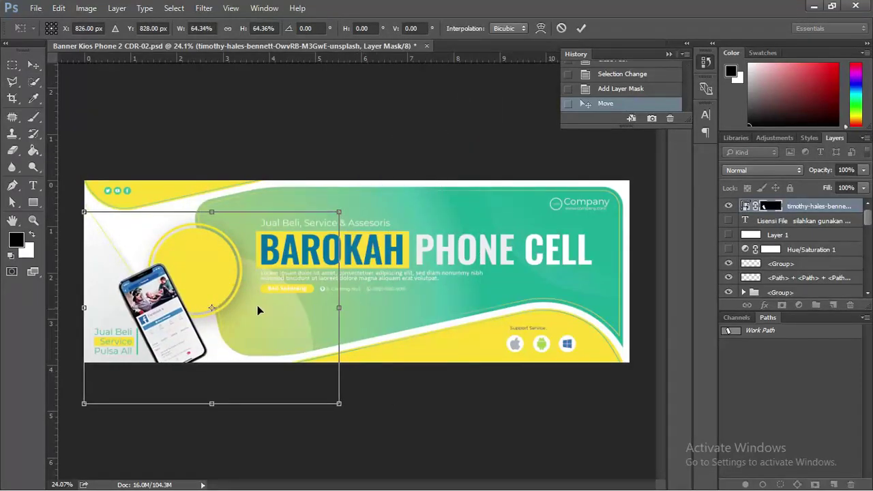
pyautogui.moveTo(171, 280); pyautogui.dragTo(206, 233)
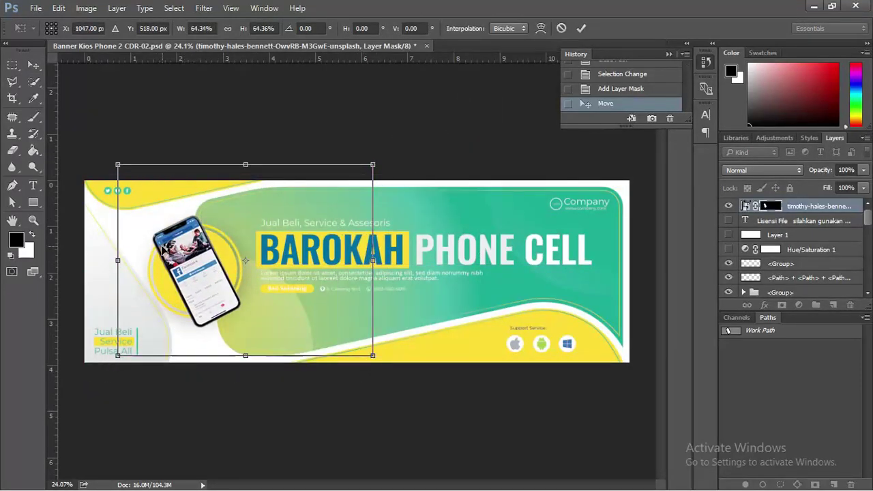
pyautogui.press('Return')
# - Rotate the phone clockwise by about 44 degrees and reposition it over the yellow circle
pyautogui.press('p')
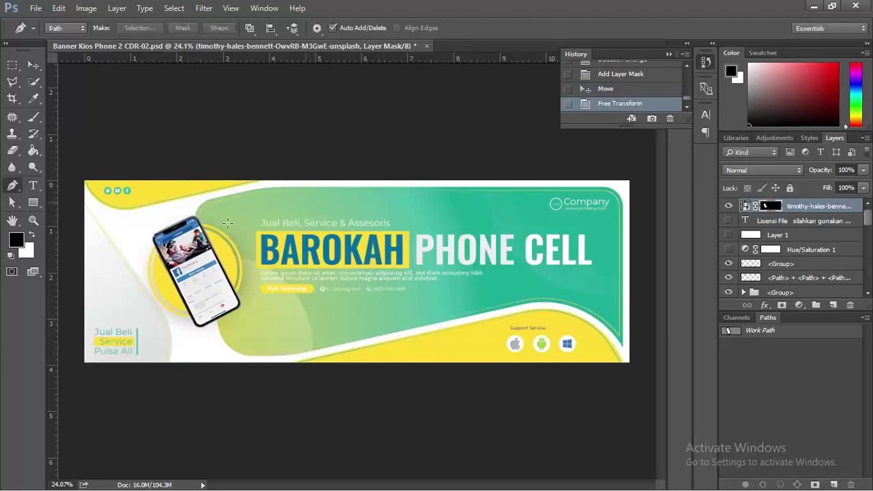
pyautogui.press('v')
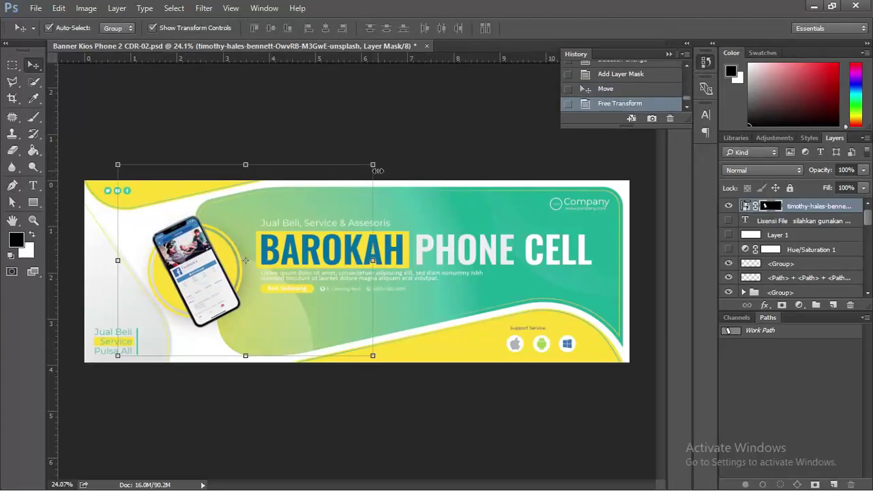
pyautogui.moveTo(386, 161); pyautogui.dragTo(399, 284)
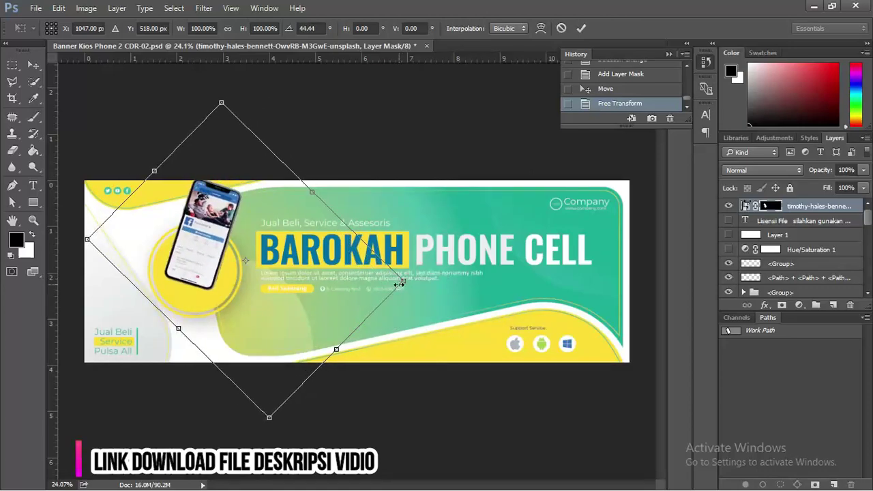
pyautogui.press('Return')
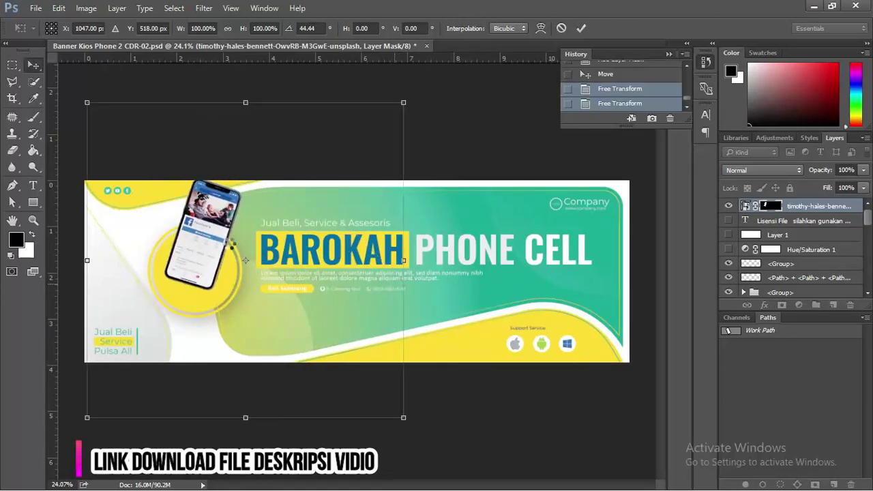
pyautogui.moveTo(218, 225); pyautogui.dragTo(215, 250)
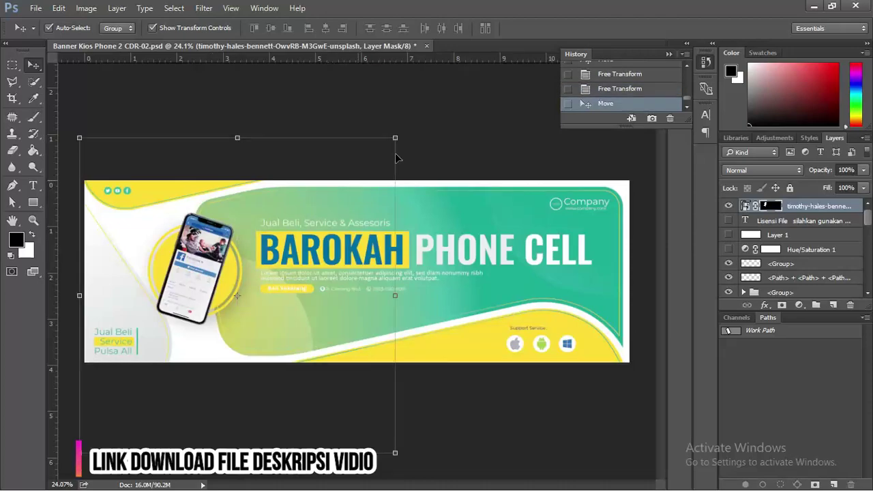
# - Enlarge the phone to about 116%, rotate it about -30 degrees, centre it on the yellow circle and lock its layer
pyautogui.moveTo(395, 138); pyautogui.dragTo(292, 110)
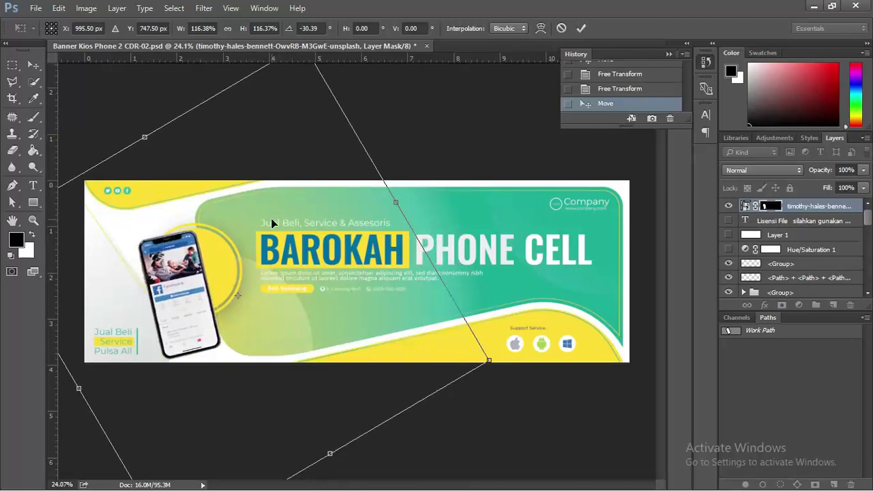
pyautogui.press('Return')
pyautogui.moveTo(189, 278); pyautogui.dragTo(200, 255)
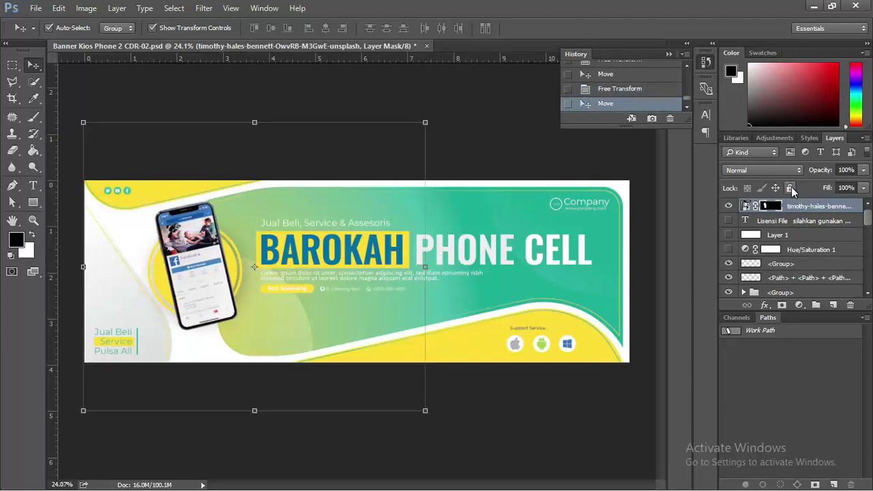
pyautogui.click(792, 189)
# - Bring the yellow ring layer surrounding the circle to the front so it overlaps the phone
pyautogui.scroll(2, 191, 256)
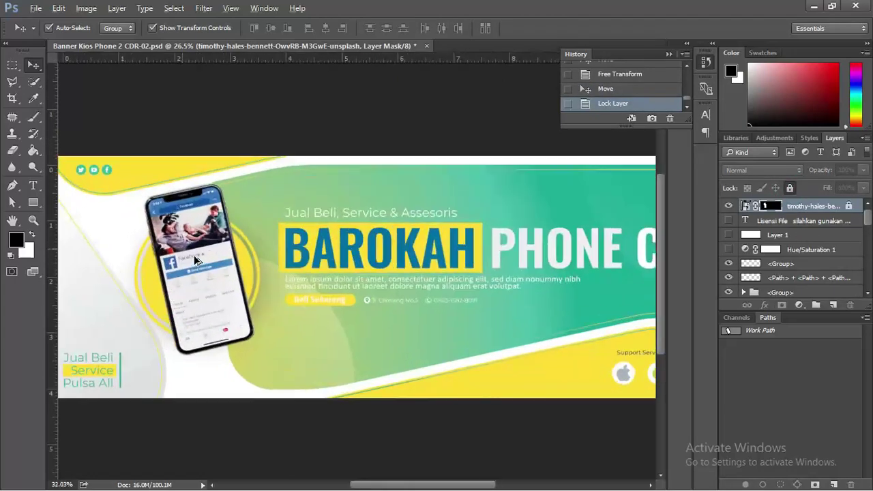
pyautogui.scroll(2, 193, 255)
pyautogui.moveTo(262, 249); pyautogui.dragTo(277, 244)
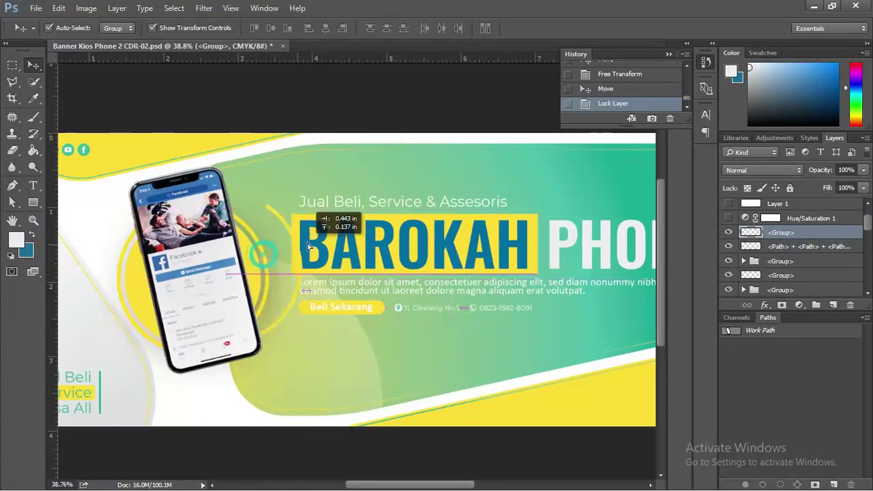
pyautogui.hotkey('ctrl', 'z')
pyautogui.hotkey('ctrl', 'z')
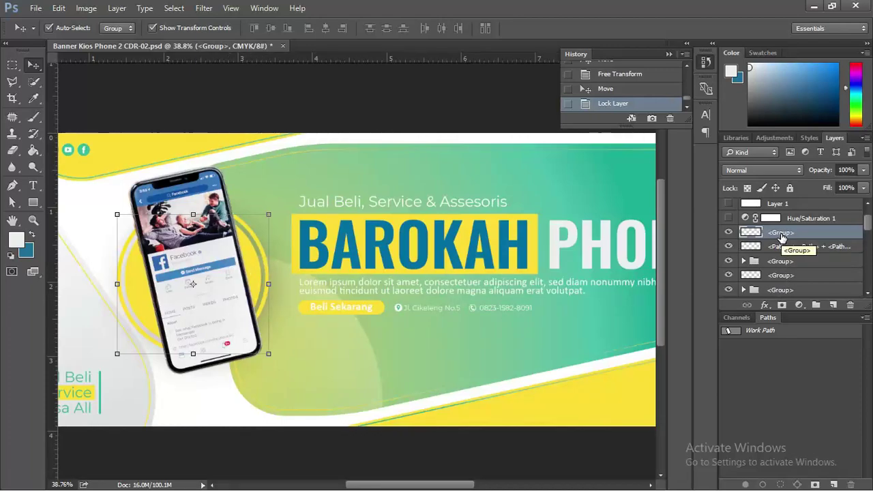
pyautogui.press('ctrl')
pyautogui.hotkey('ctrl', 'shift', ']')
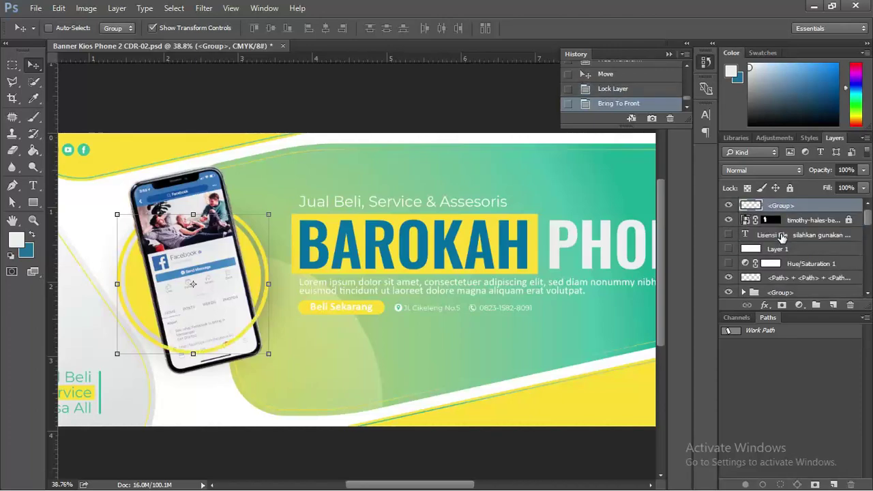
pyautogui.click(415, 129)
pyautogui.scroll(-1, 197, 260)
pyautogui.press('alt')
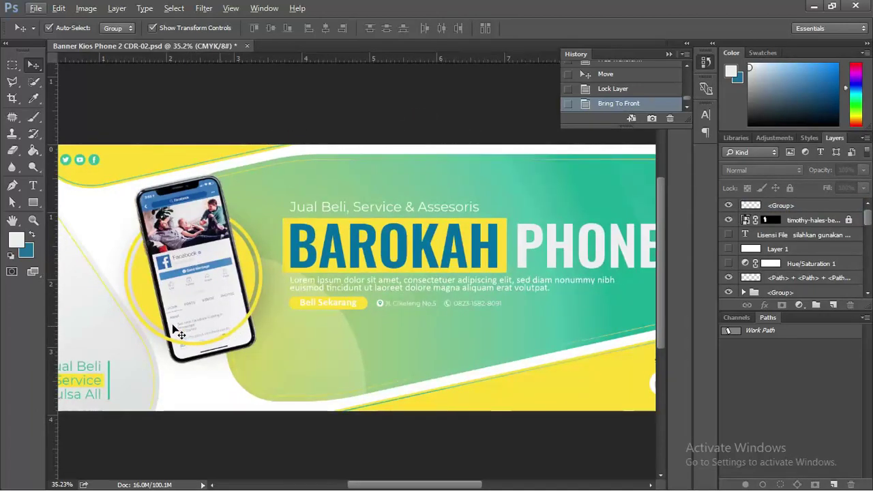
pyautogui.scroll(-1, 267, 284)
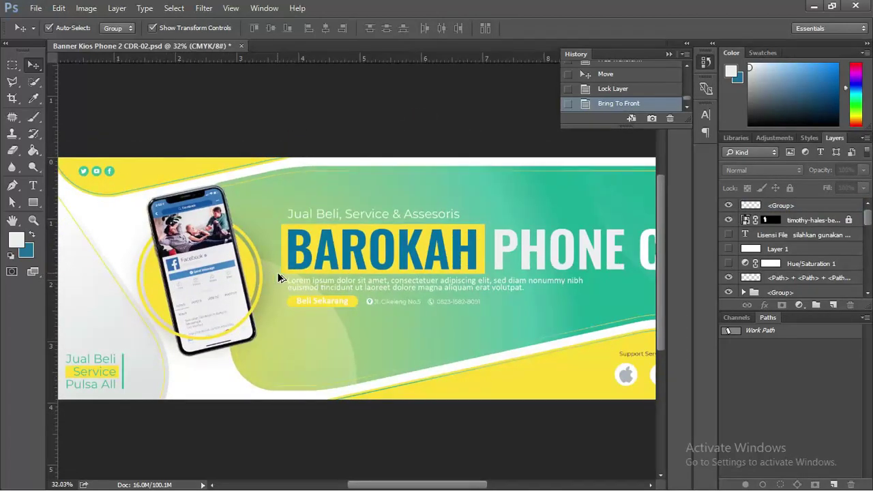
pyautogui.scroll(-3, 278, 279)
# - Switch to File Explorer and place the architect-1245964_1280 image from the Banner Kios Phone 2 folder into the Photoshop banner document
pyautogui.hotkey('alt', 'Tab')
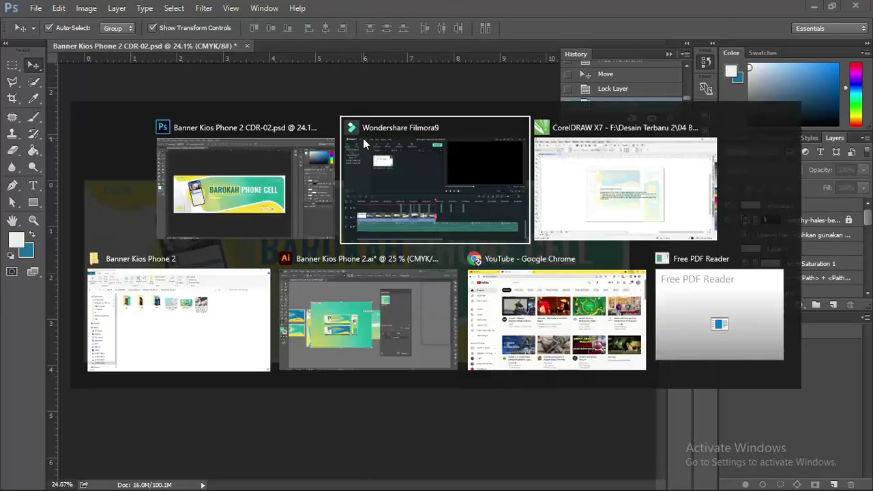
pyautogui.hotkey('alt', 'Tab')
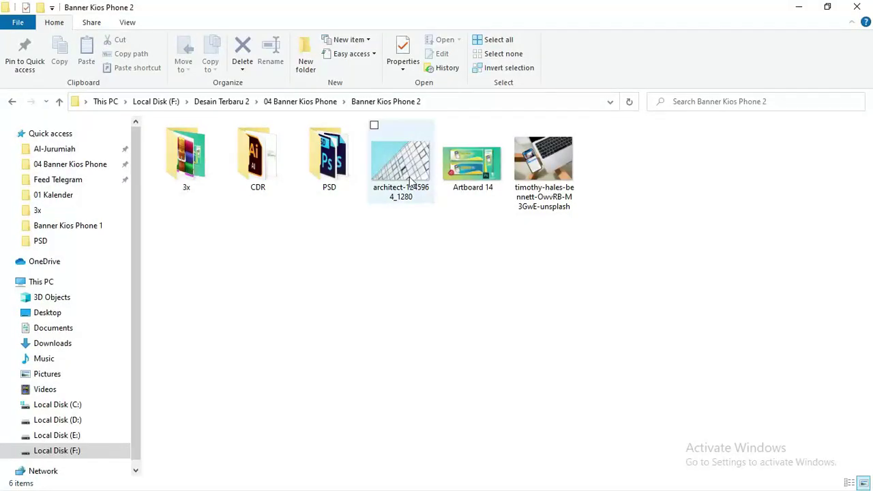
pyautogui.click(410, 179)
pyautogui.moveTo(413, 233)
pyautogui.mouseDown()
pyautogui.moveTo(419, 250)
pyautogui.moveTo(417, 241)
pyautogui.mouseUp()
pyautogui.hotkey('alt', 'Tab')
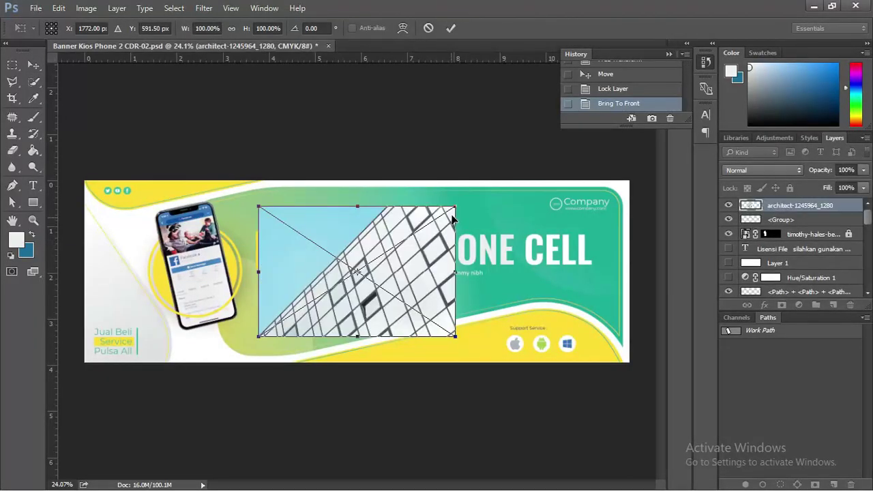
# - Scale the placed building photo to about 230%, shift it towards the banner's right side, and commit the placement
pyautogui.moveTo(456, 204); pyautogui.dragTo(566, 136)
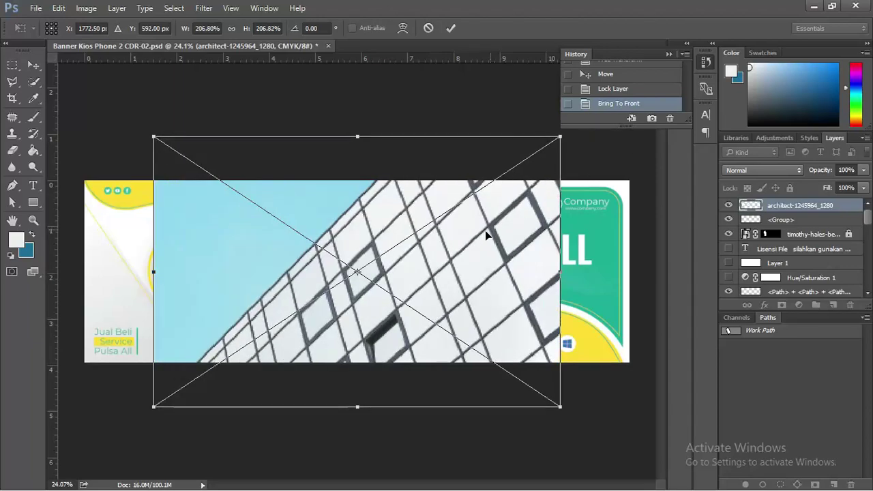
pyautogui.moveTo(487, 234); pyautogui.dragTo(565, 230)
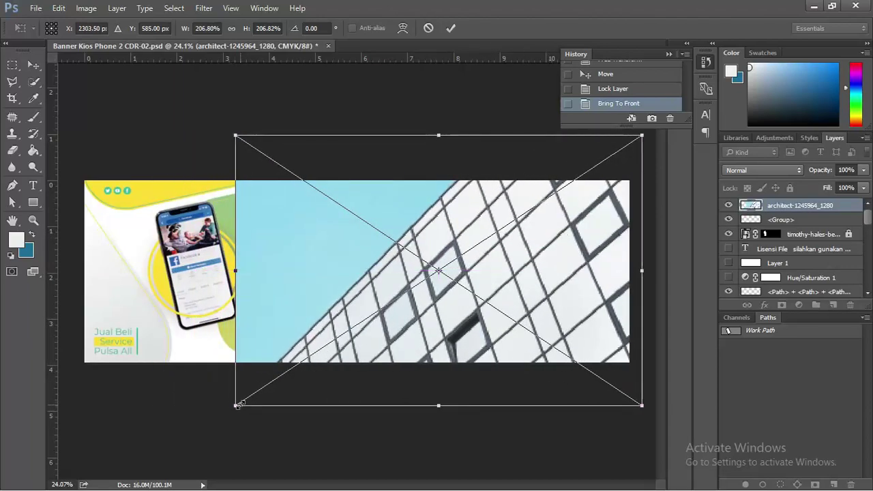
pyautogui.moveTo(235, 407); pyautogui.dragTo(187, 435)
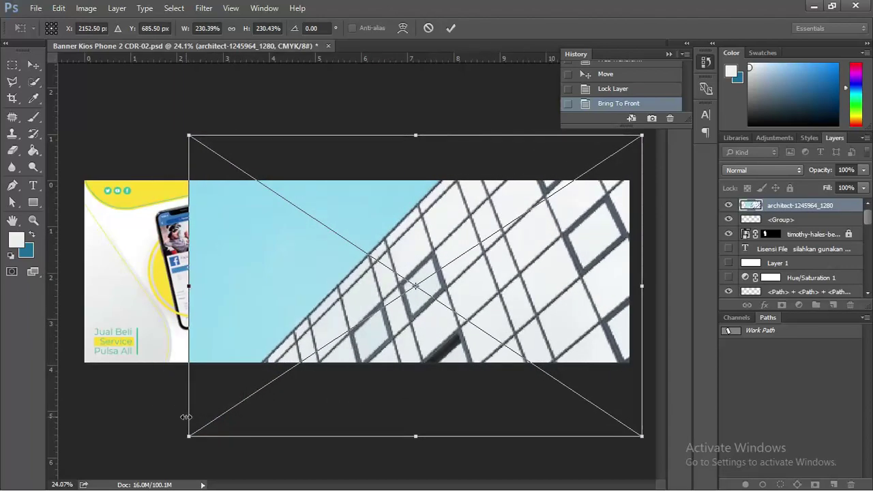
pyautogui.press('Return')
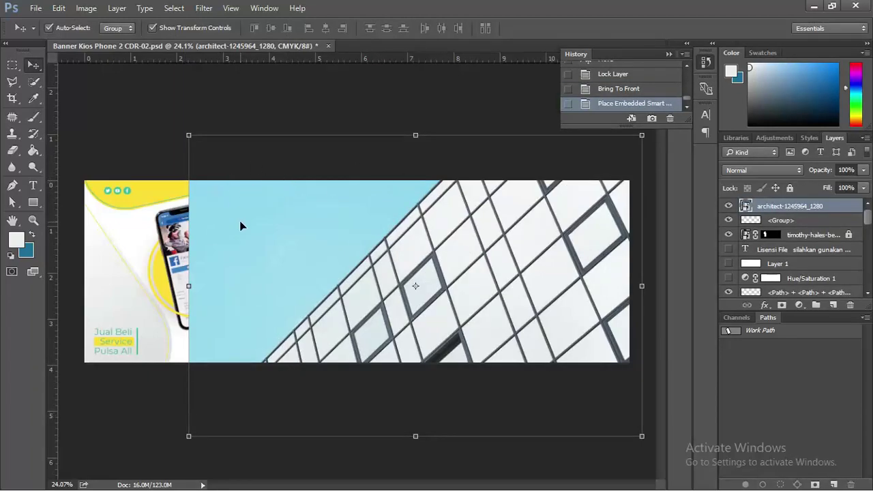
# - Reposition the building photo over the banner's green panel and lower its opacity to 16%
pyautogui.moveTo(240, 226); pyautogui.dragTo(402, 226)
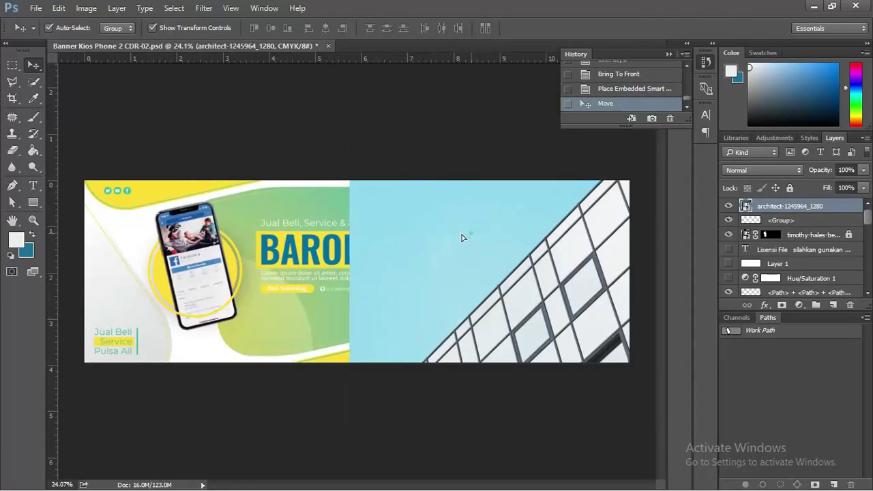
pyautogui.moveTo(462, 237); pyautogui.dragTo(287, 239)
pyautogui.click(864, 170)
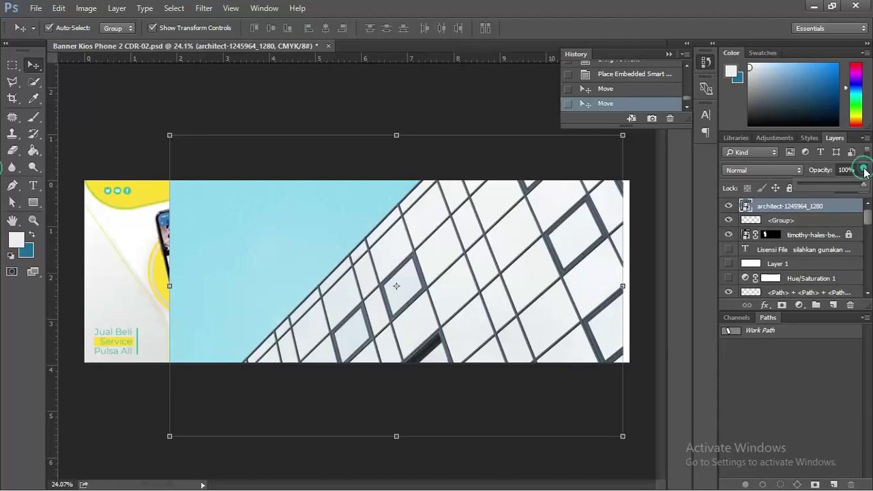
pyautogui.moveTo(863, 184); pyautogui.dragTo(808, 183)
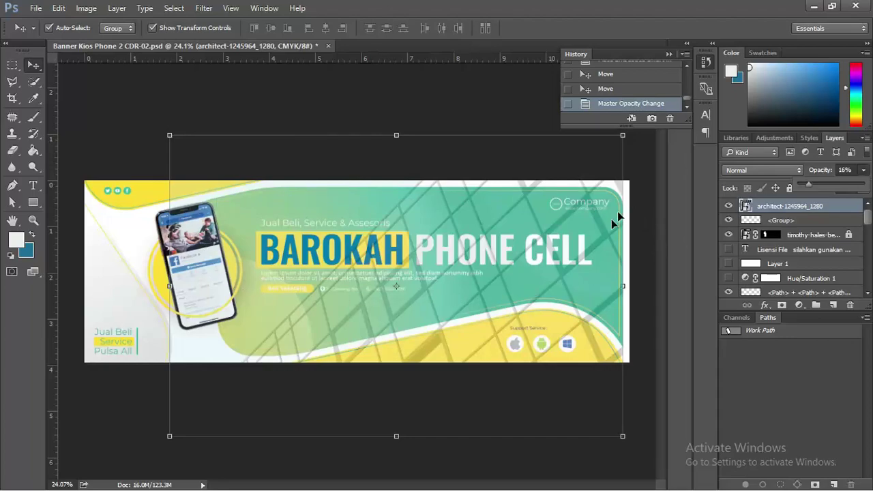
# - Set the building photo's blend mode to Multiply and lock its layer
pyautogui.click(762, 171)
pyautogui.click(761, 171)
pyautogui.click(763, 171)
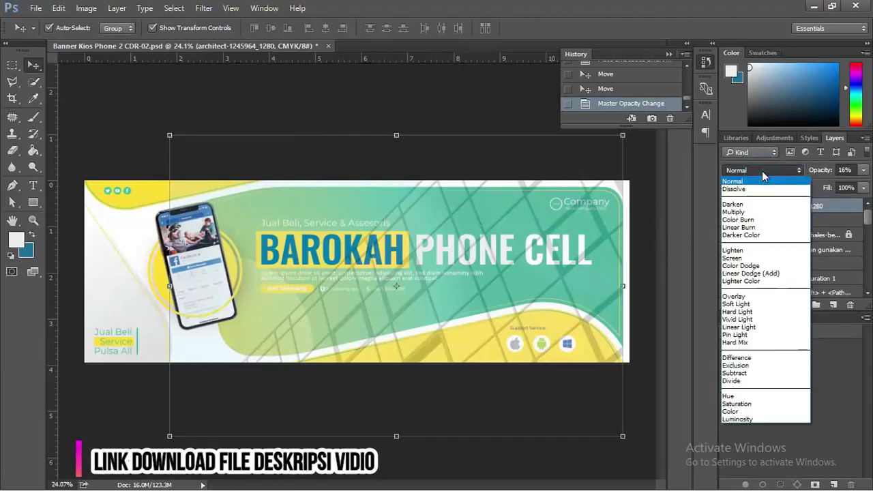
pyautogui.click(755, 212)
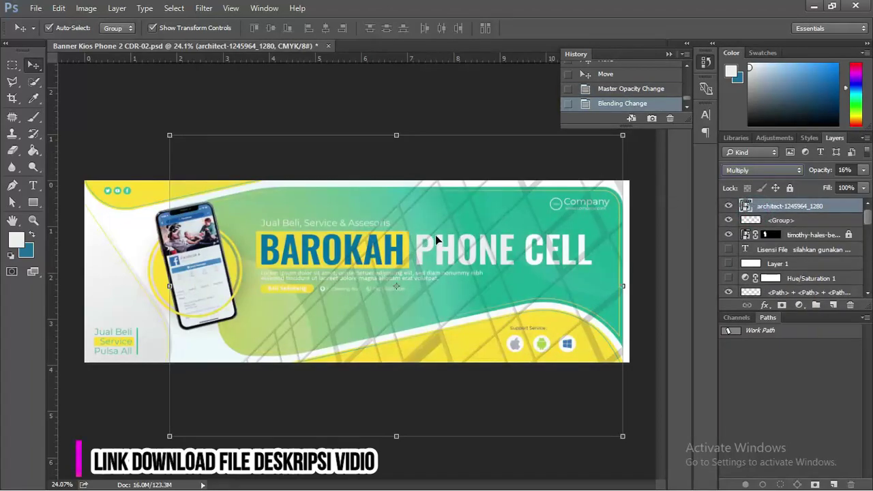
pyautogui.click(791, 188)
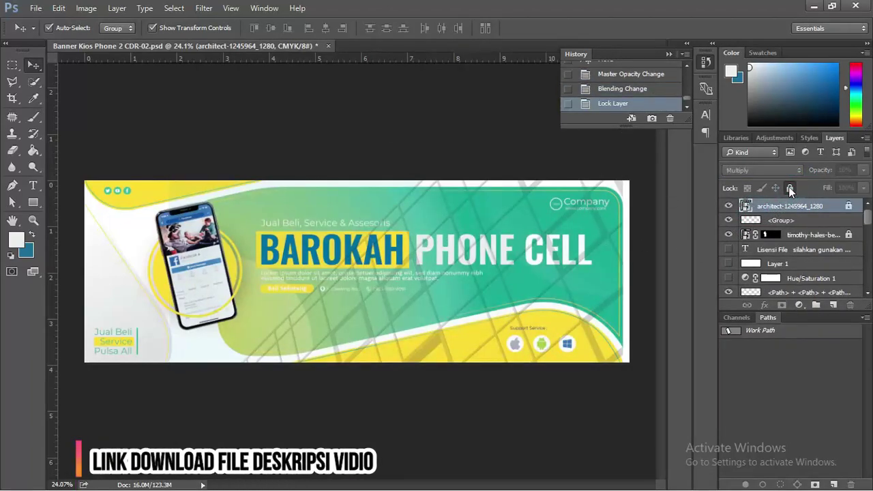
# - Find the layer of the banner's large green panel and load its shape as a selection
pyautogui.click(506, 221)
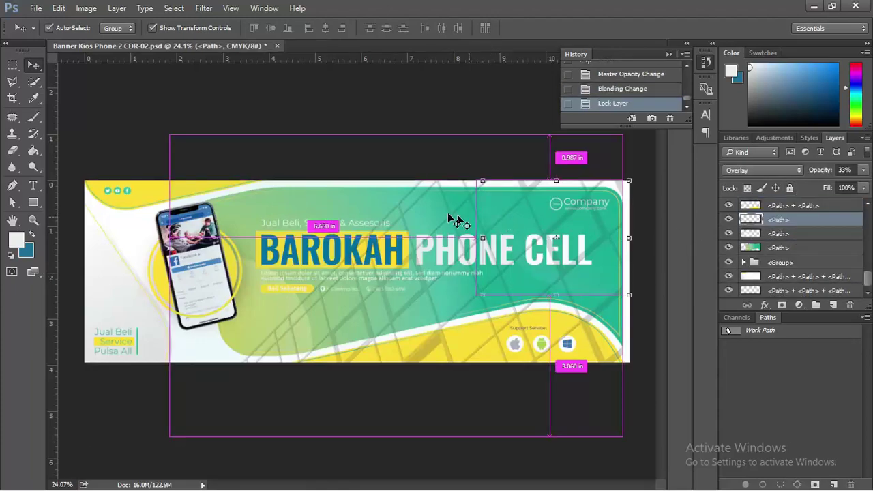
pyautogui.click(427, 212)
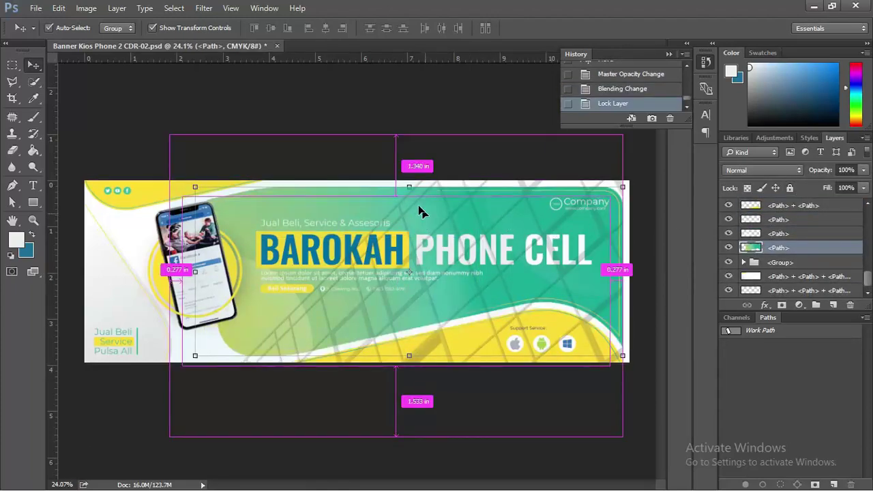
pyautogui.moveTo(292, 193); pyautogui.dragTo(291, 187)
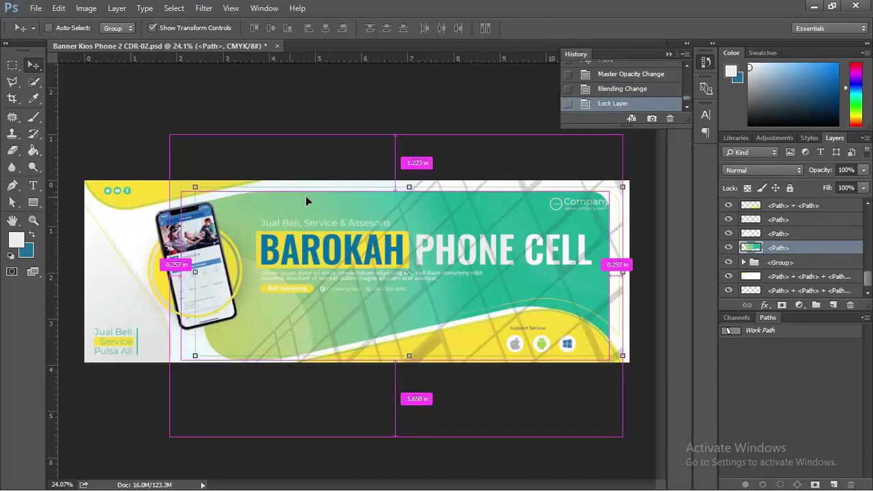
pyautogui.hotkey('ctrl', 'z')
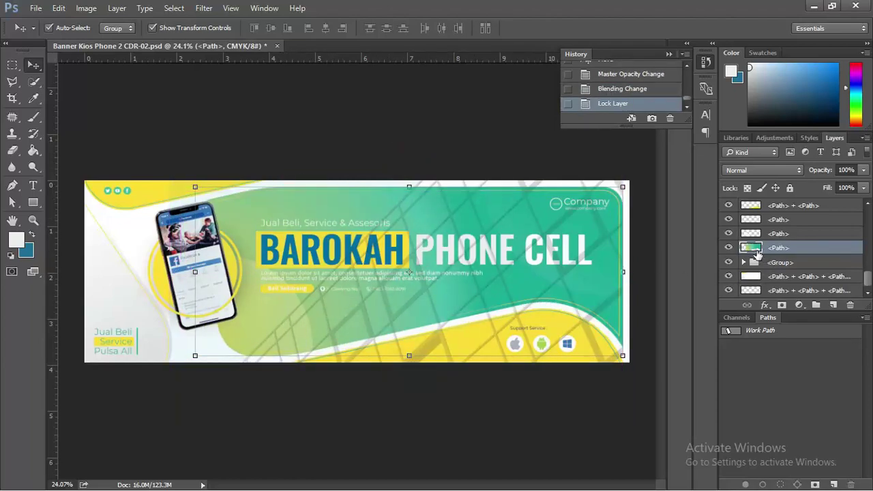
pyautogui.keyDown('ctrl'); pyautogui.click(754, 248); pyautogui.keyUp('ctrl')
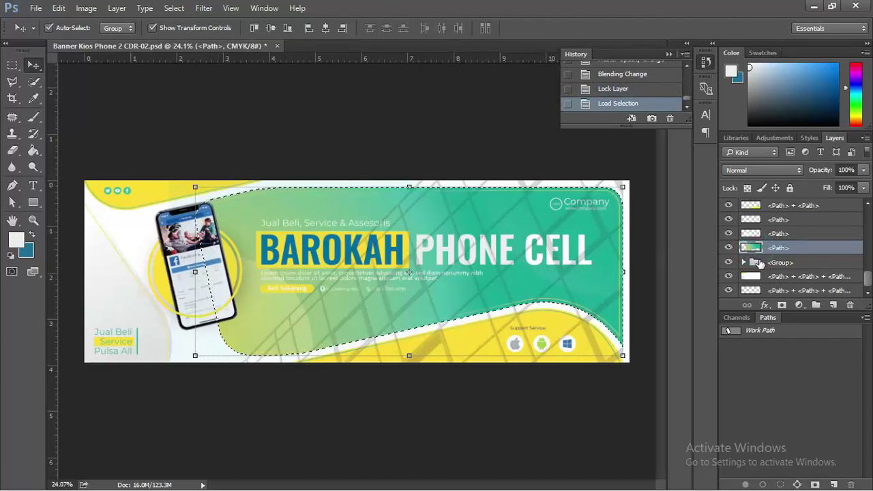
# - Unlock the architect-1245964_1280 layer and add a layer mask from the green panel selection
pyautogui.scroll(10, 753, 258)
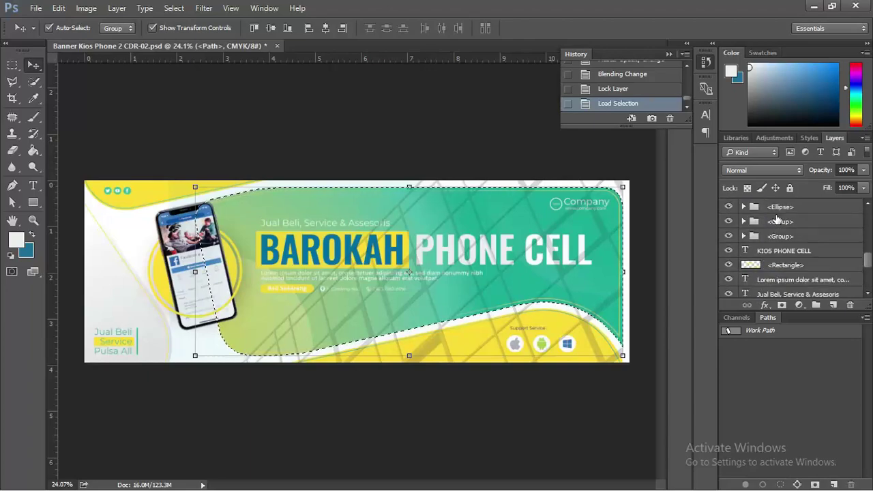
pyautogui.scroll(1, 778, 219)
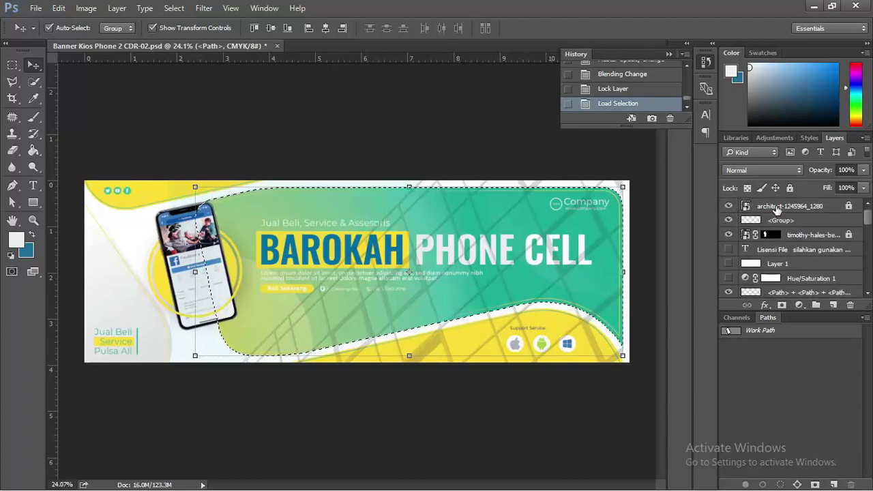
pyautogui.click(777, 208)
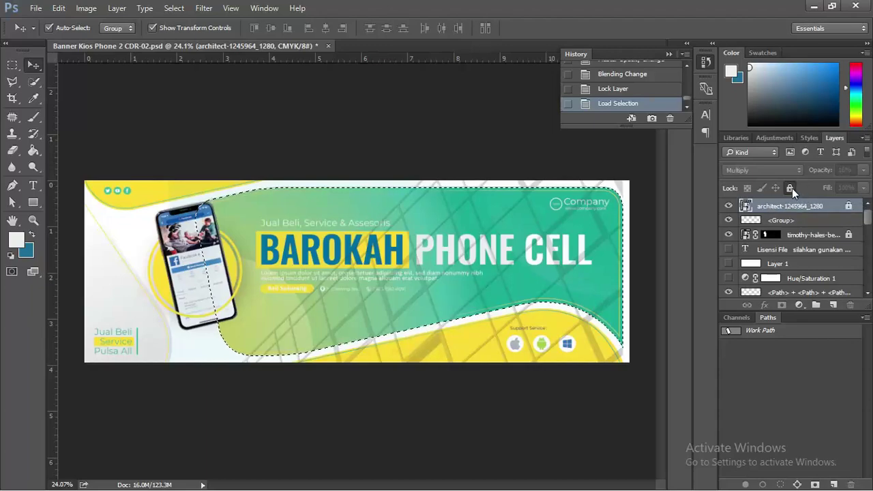
pyautogui.click(790, 188)
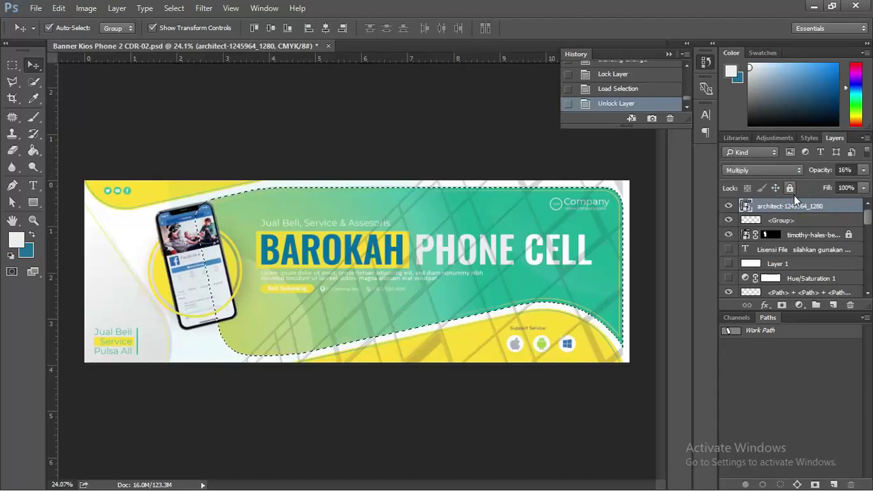
pyautogui.click(783, 304)
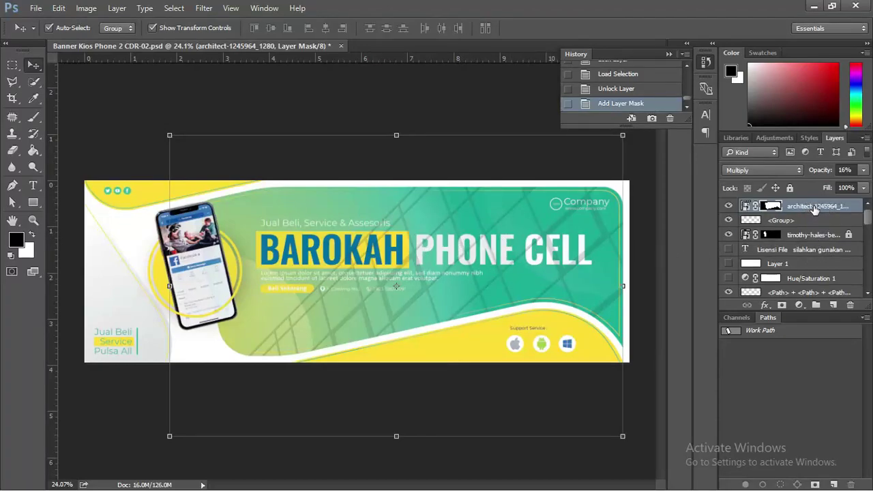
# - Move the masked building photo directly above the green panel layer, beneath the texts, and check the banner
pyautogui.moveTo(814, 210); pyautogui.dragTo(824, 259)
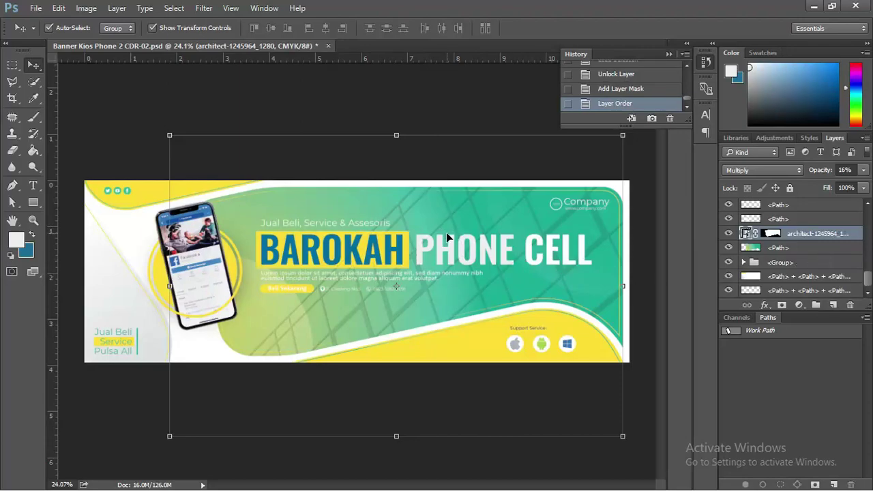
pyautogui.press('super')
pyautogui.press('super')
pyautogui.click(452, 236)
pyautogui.scroll(8, 451, 236)
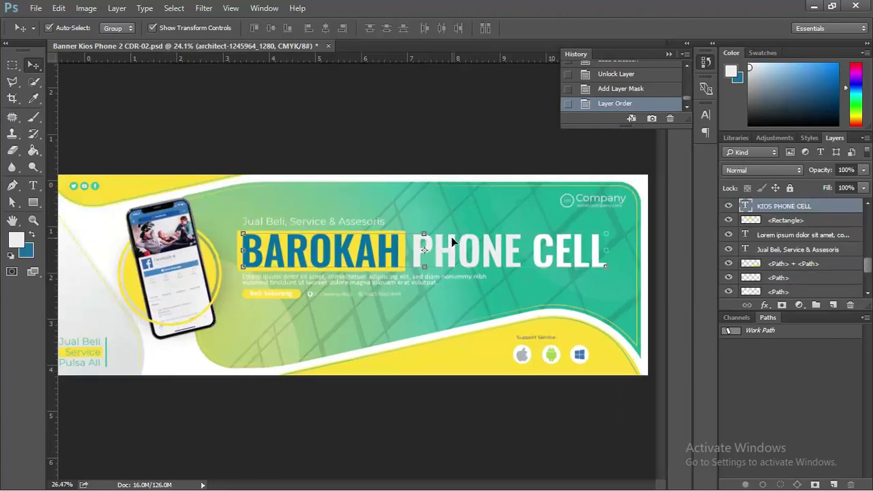
pyautogui.scroll(-6, 453, 236)
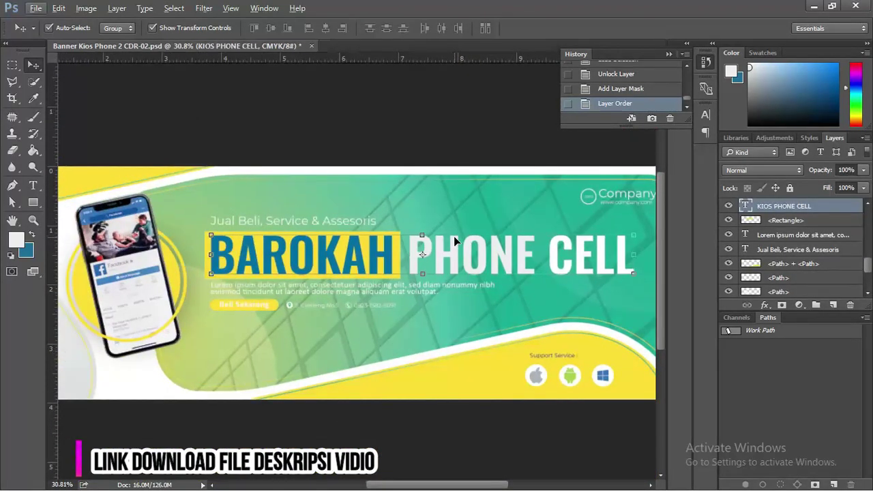
pyautogui.scroll(-2, 454, 236)
# - Switch to the Banner Kios Phone 2 CDR file in CorelDRAW and move the translucent white rectangle off the designs
pyautogui.hotkey('alt', 'Tab')
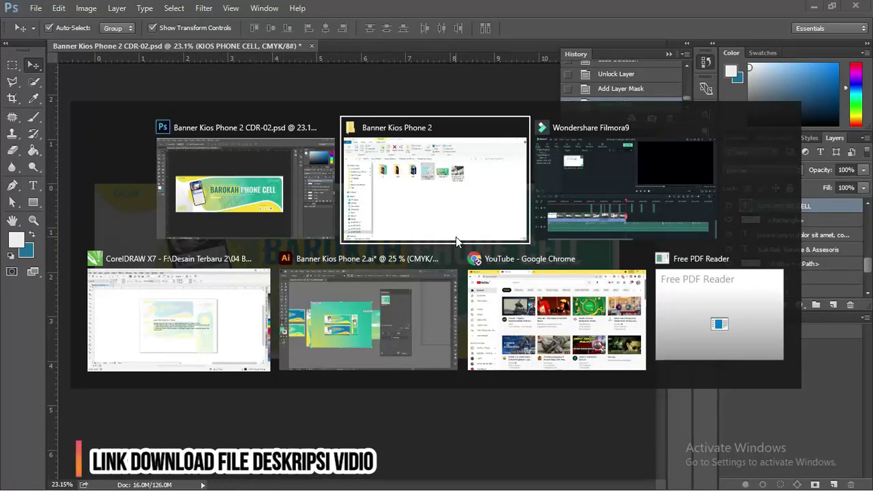
pyautogui.hotkey('alt', 'Tab')
pyautogui.hotkey('alt', 'Tab')
pyautogui.click(460, 247)
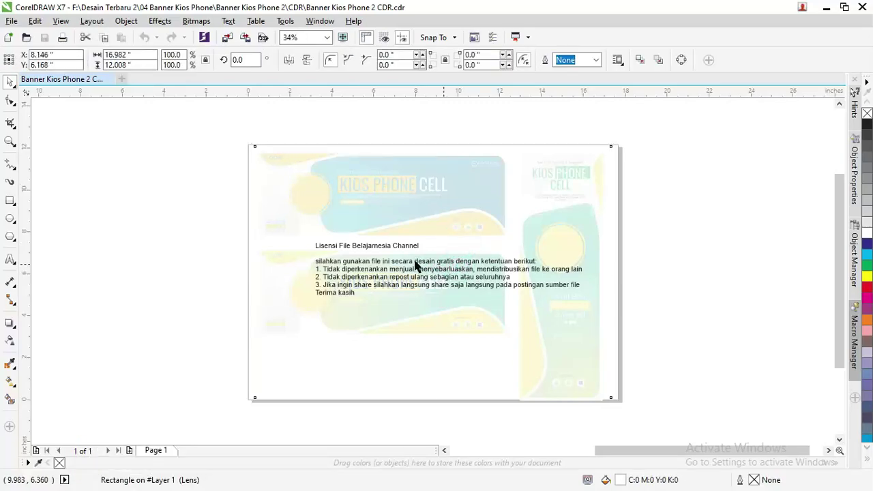
pyautogui.scroll(-3, 417, 258)
pyautogui.scroll(3, 417, 253)
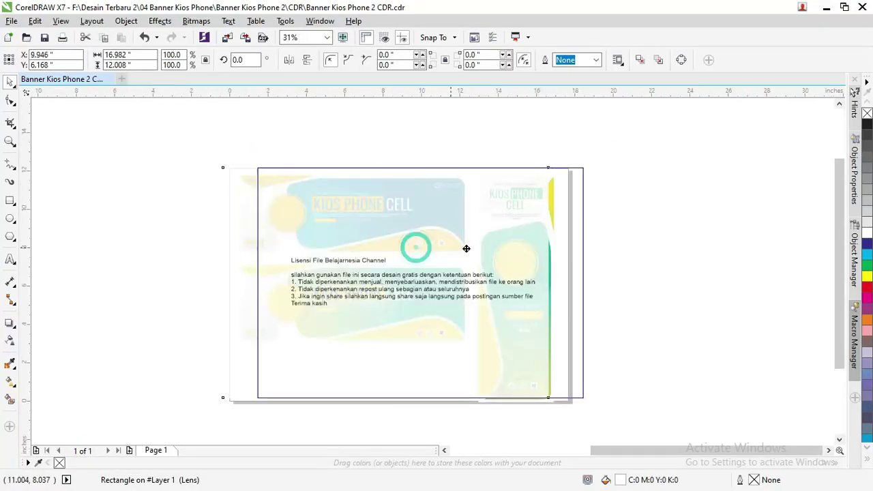
pyautogui.moveTo(604, 314); pyautogui.dragTo(618, 289)
# - Move the license text block off the page into the empty space on its right
pyautogui.scroll(-2, 426, 280)
pyautogui.click(438, 294)
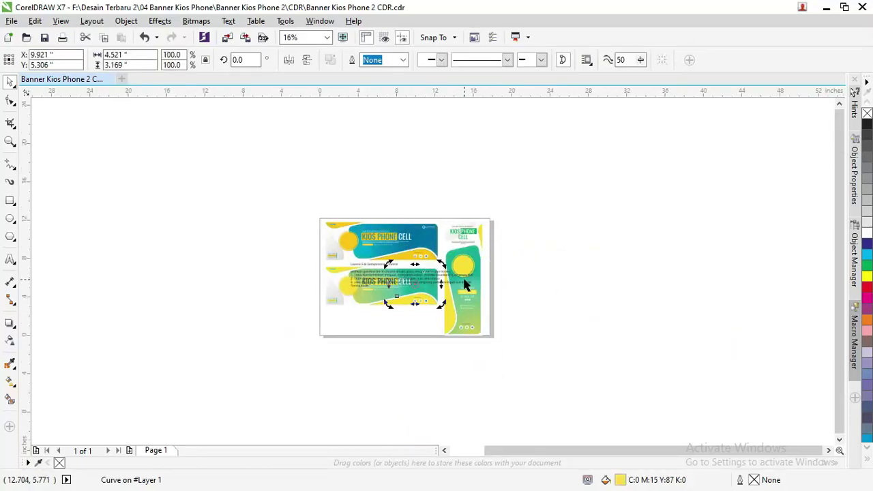
pyautogui.click(444, 276)
pyautogui.keyDown('ctrl'); pyautogui.click(468, 283); pyautogui.keyUp('ctrl')
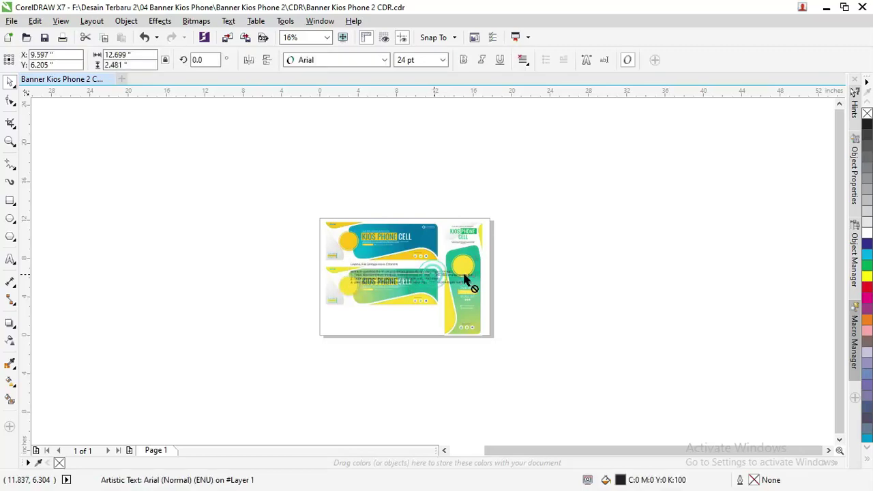
pyautogui.moveTo(471, 285); pyautogui.dragTo(727, 279)
# - Move the vertical green banner and the horizontal green banner off the page, leaving the blue banner there
pyautogui.moveTo(522, 350); pyautogui.dragTo(686, 162)
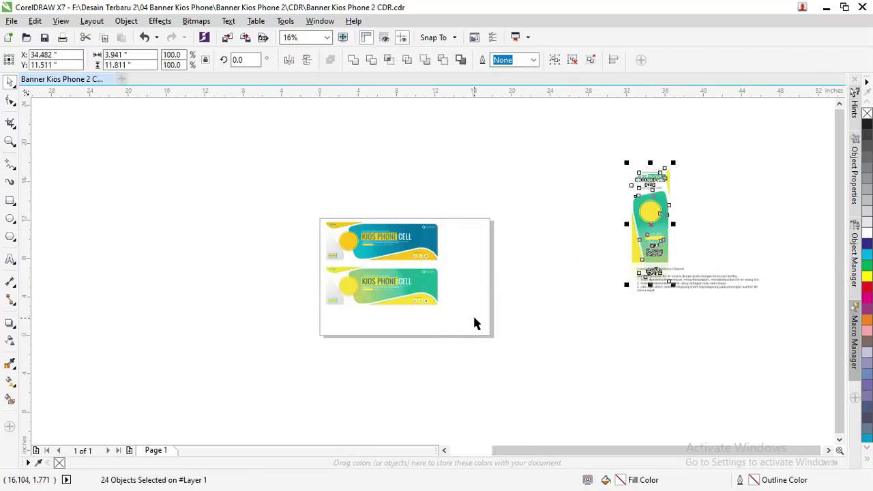
pyautogui.moveTo(477, 331); pyautogui.dragTo(294, 264)
pyautogui.moveTo(379, 283); pyautogui.dragTo(604, 315)
pyautogui.scroll(2, 386, 239)
pyautogui.scroll(4, 386, 238)
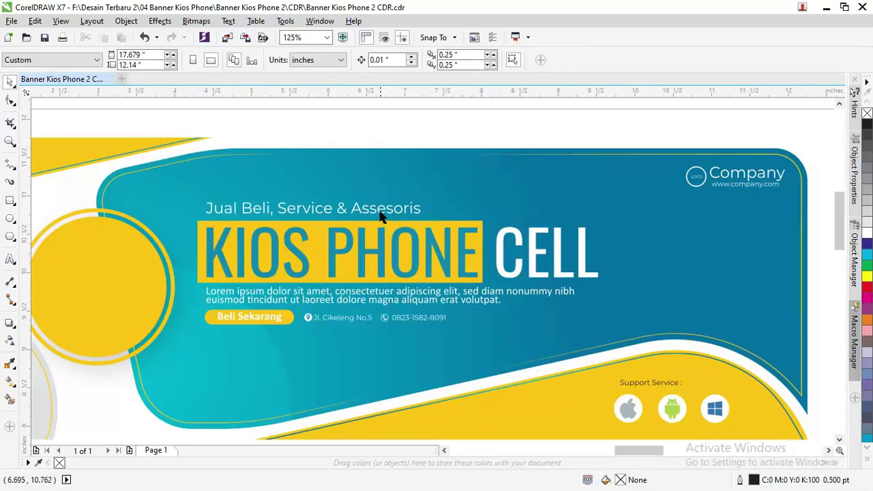
# - Try to edit the blue banner's tagline "Jual Beli, Service & Assesoris" with the Text tool
pyautogui.scroll(-1, 381, 215)
pyautogui.click(320, 211)
pyautogui.click(319, 211)
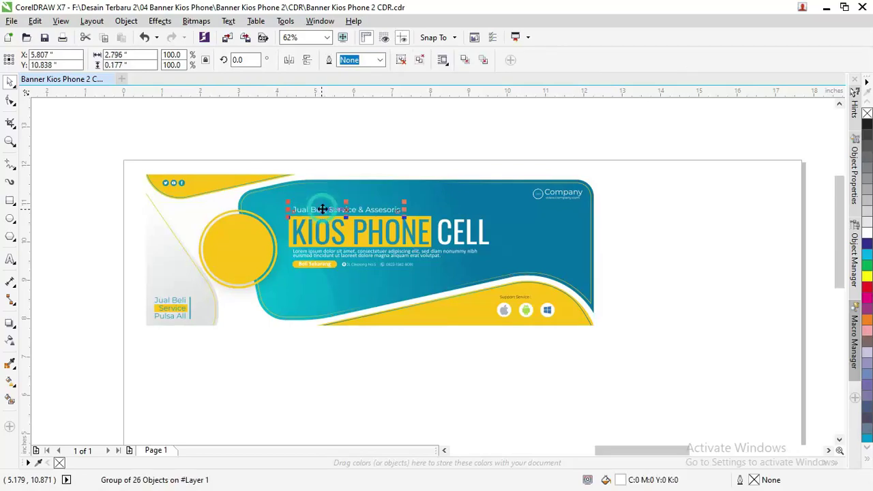
pyautogui.scroll(3, 319, 212)
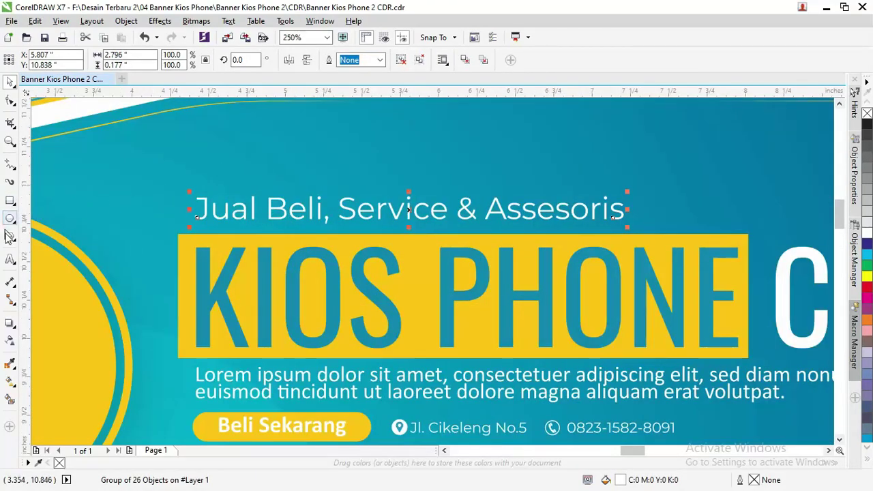
pyautogui.click(10, 259)
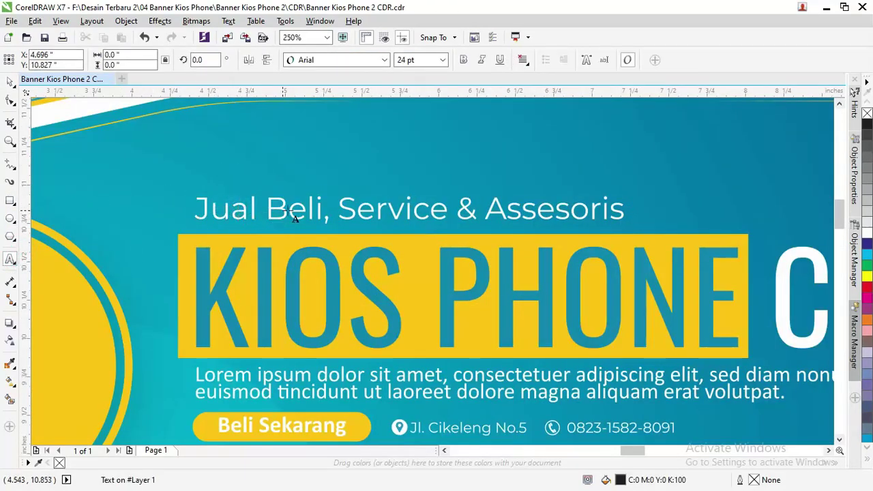
pyautogui.click(10, 82)
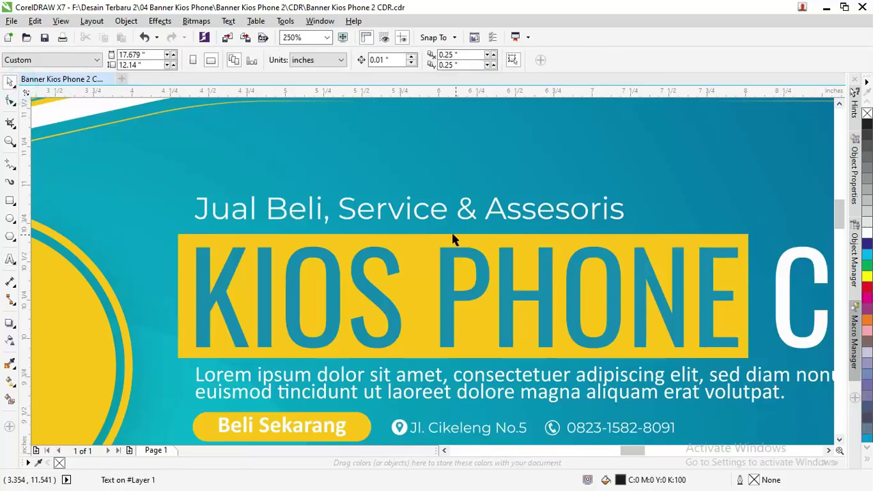
# - Delete the grouped tagline "Jual Beli, Service & Assesoris" above the blue banner's headline
pyautogui.click(438, 218)
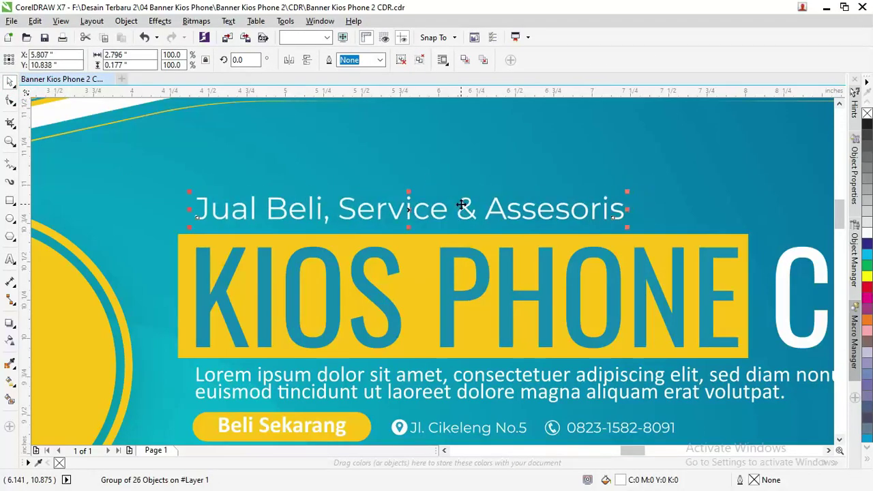
pyautogui.click(464, 207)
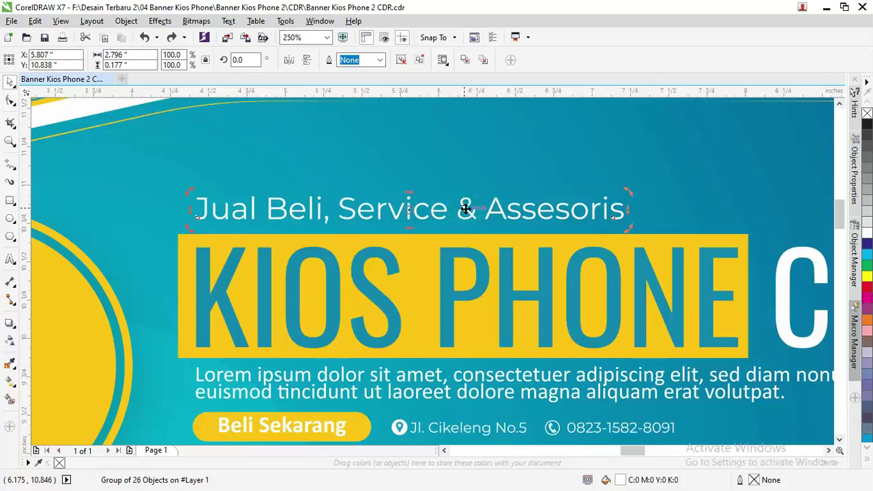
pyautogui.rightClick(467, 212)
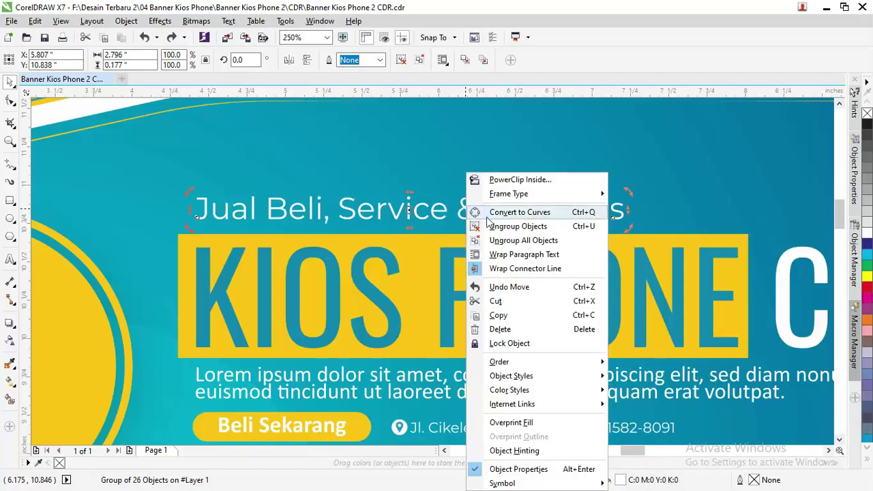
pyautogui.click(405, 213)
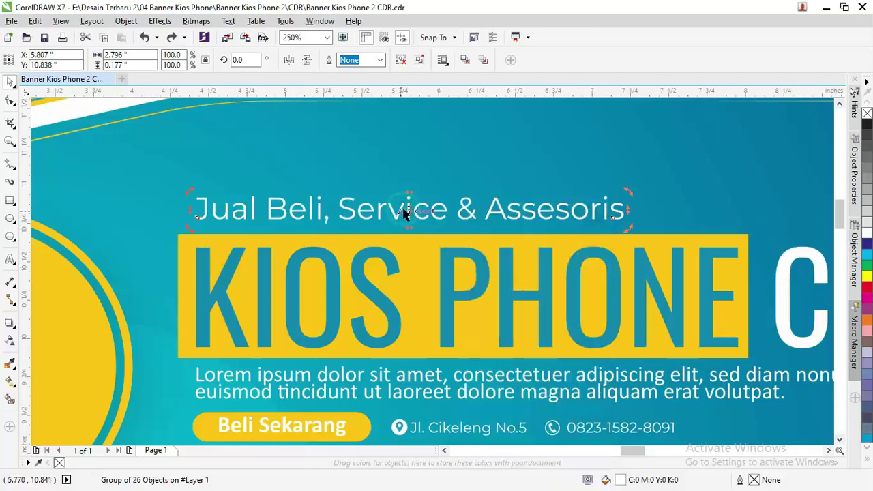
pyautogui.press('Delete')
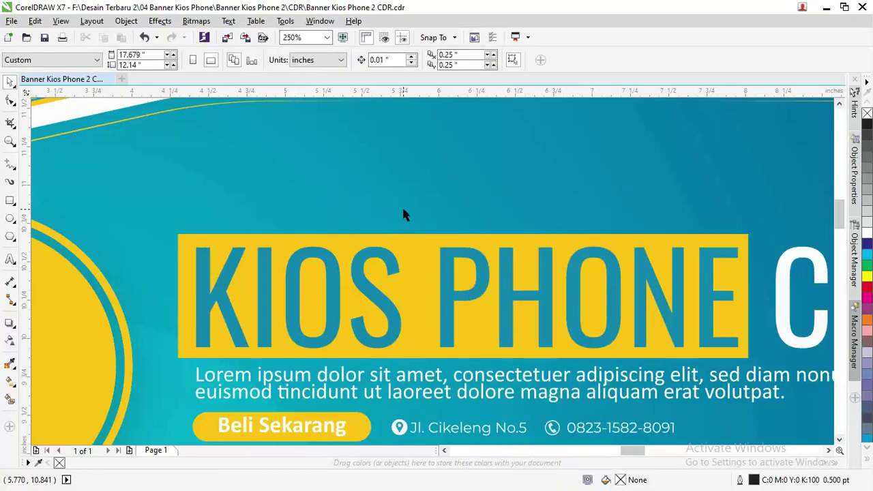
# - Add the text "Jual Beli Dan Service Handphone" just above the blue banner's KIOS PHONE headline
pyautogui.click(10, 260)
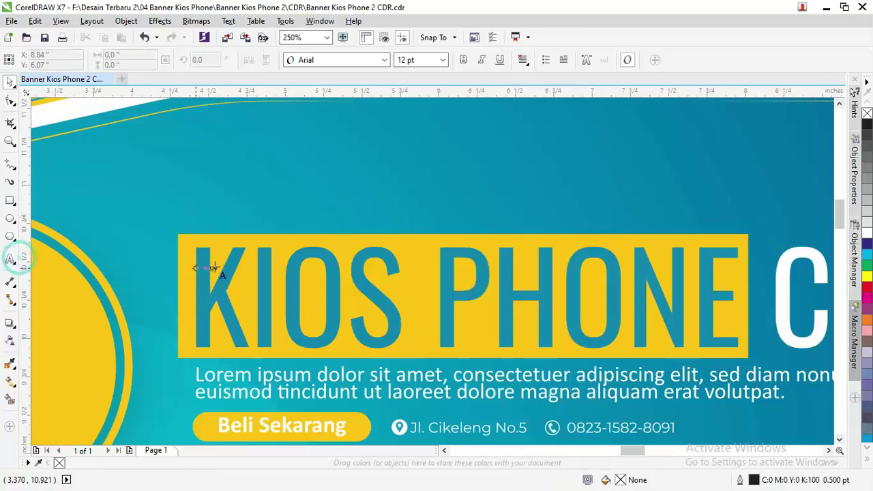
pyautogui.click(193, 228)
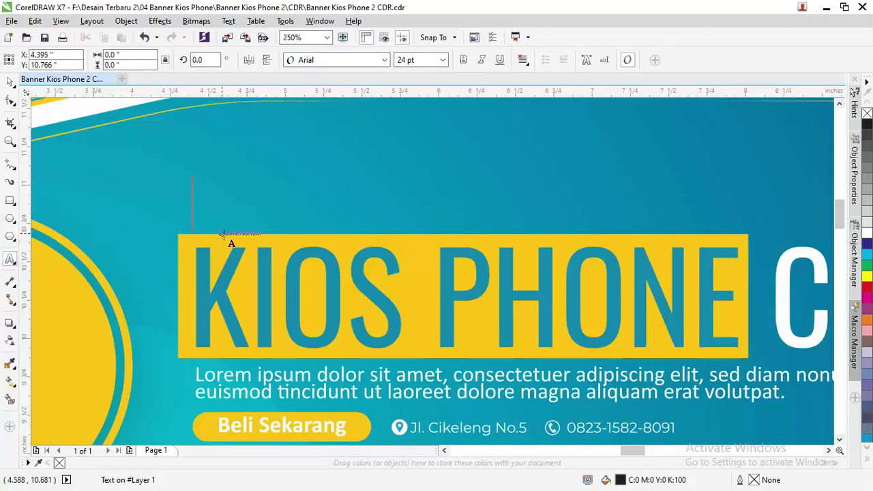
pyautogui.write('jU')
pyautogui.press('BackSpace')
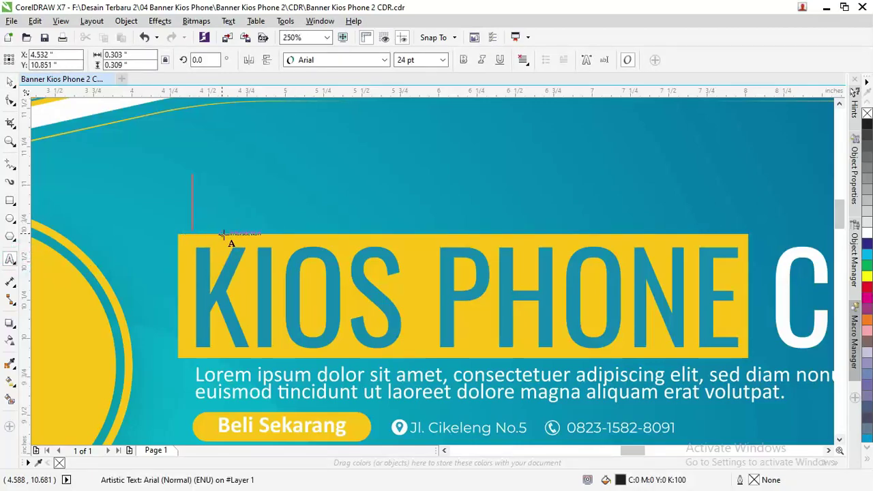
pyautogui.write('ual Be')
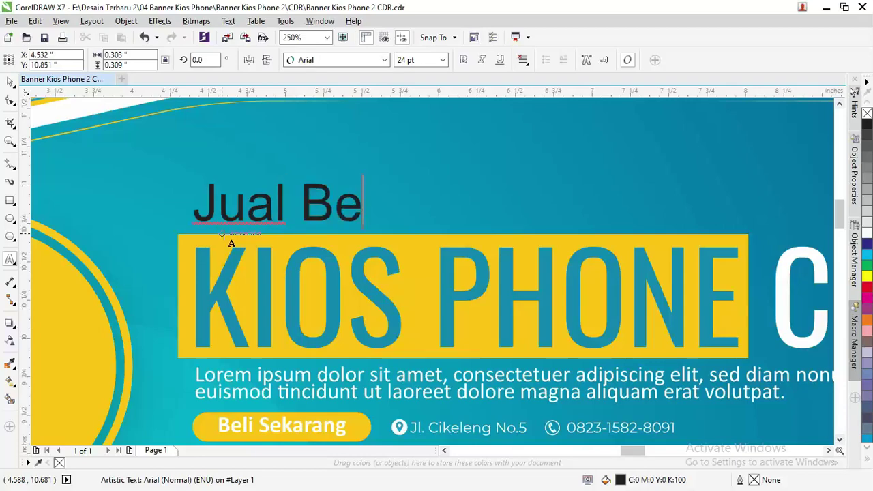
pyautogui.write('li San')
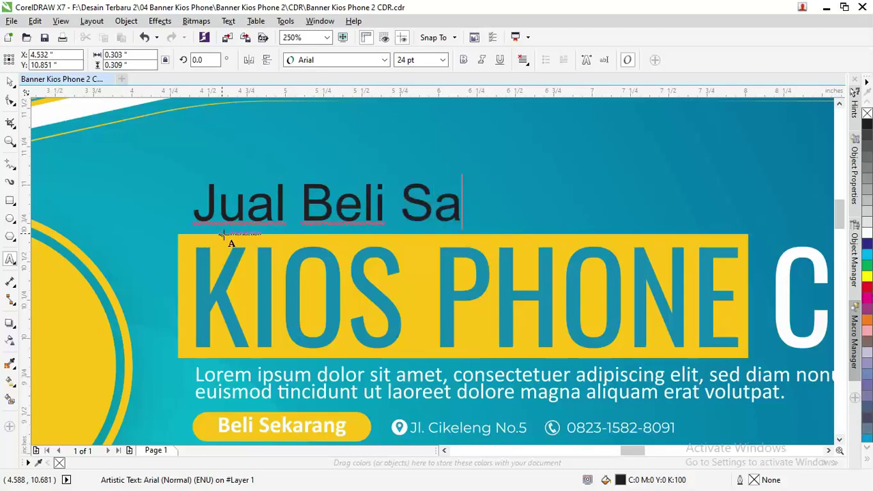
pyautogui.press('BackSpace')
pyautogui.press('BackSpace')
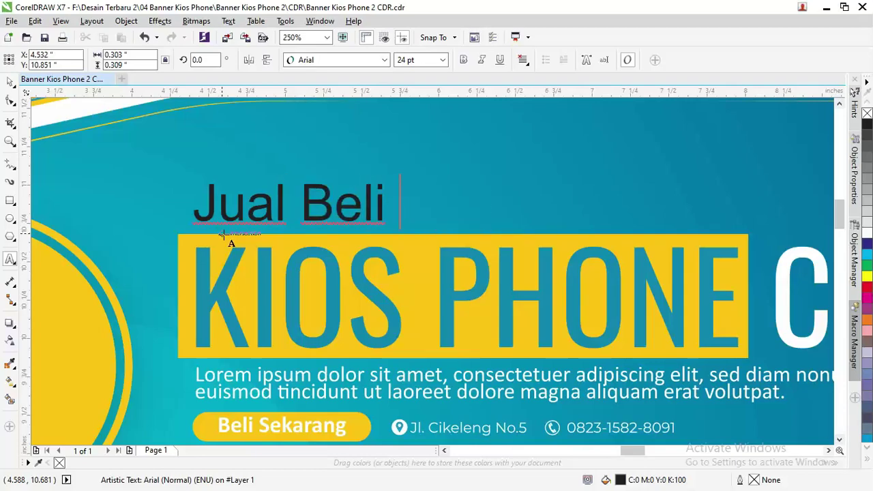
pyautogui.write('Dab Ser')
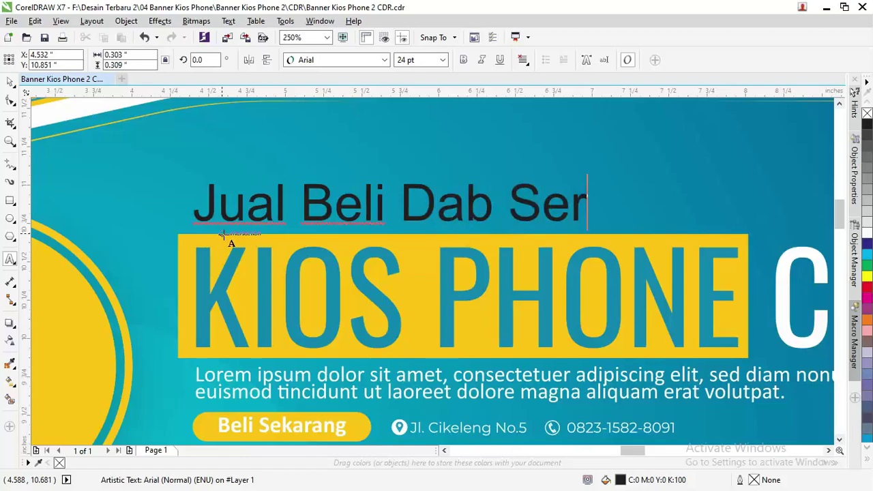
pyautogui.write('vice ')
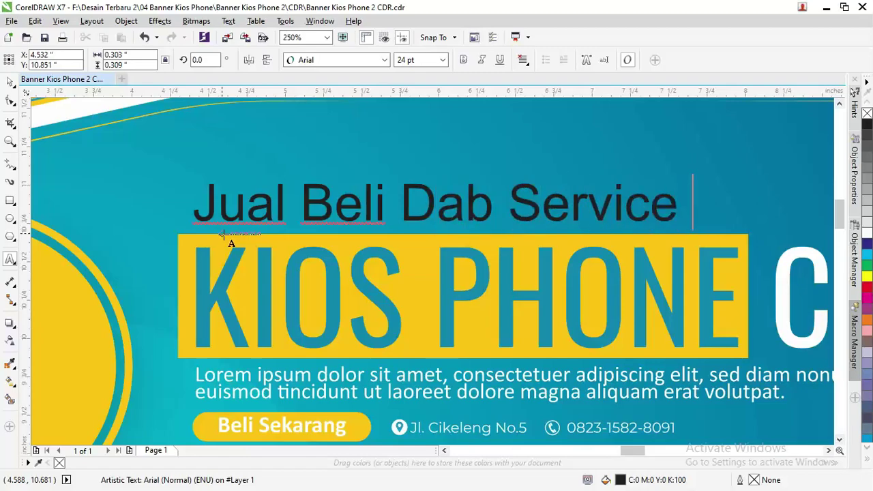
pyautogui.write('H')
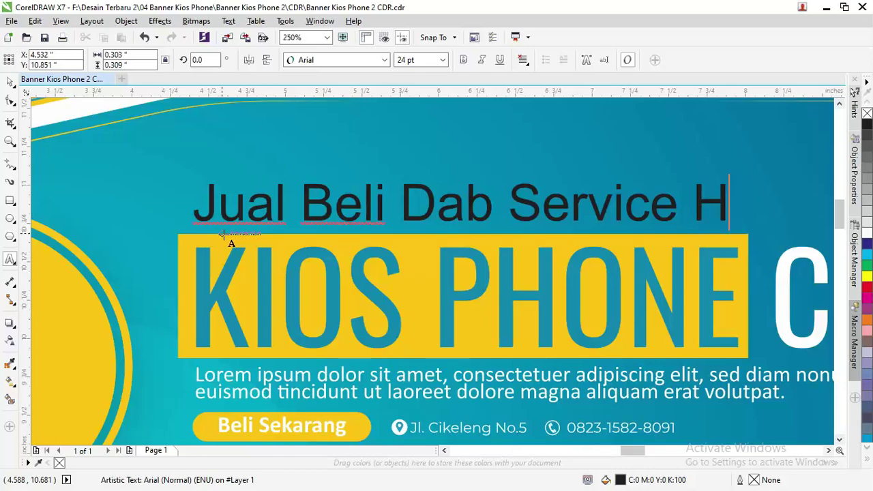
pyautogui.write('andphone')
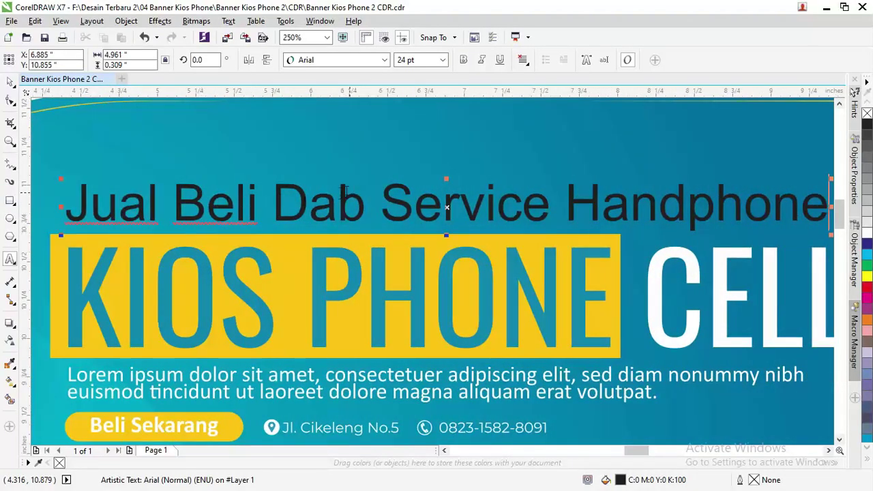
pyautogui.moveTo(338, 198); pyautogui.dragTo(366, 198)
pyautogui.write('n')
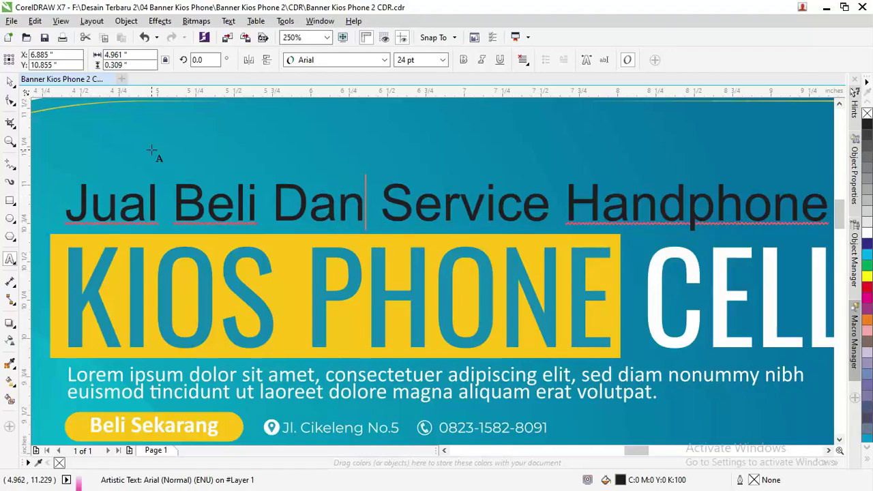
# - Color the new tagline white and scale it proportionally to a width of 2 inches
pyautogui.click(10, 81)
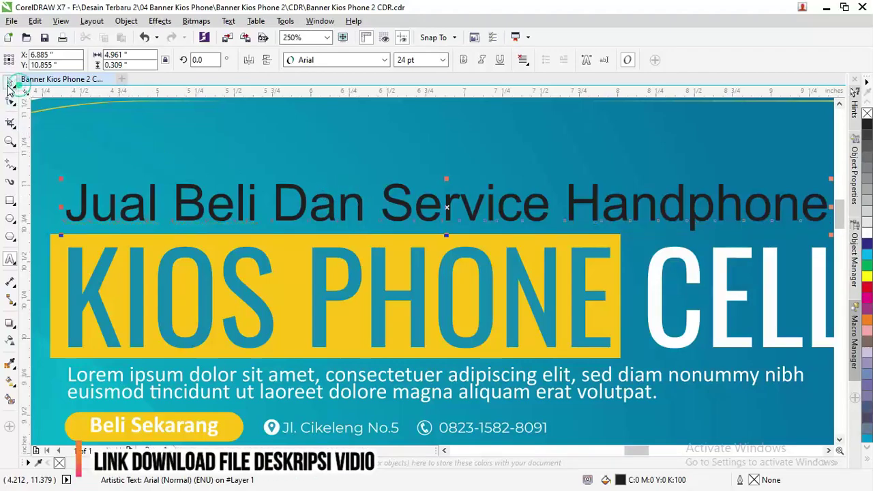
pyautogui.click(865, 230)
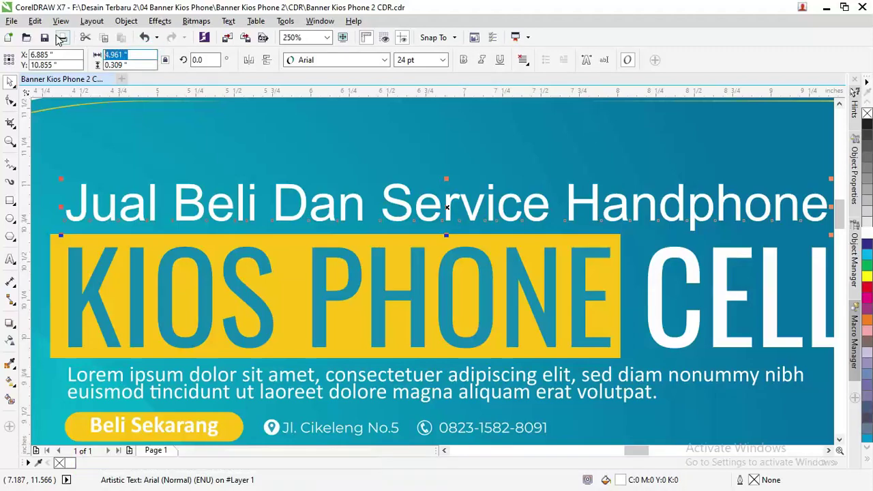
pyautogui.hotkey('ctrl', 'z')
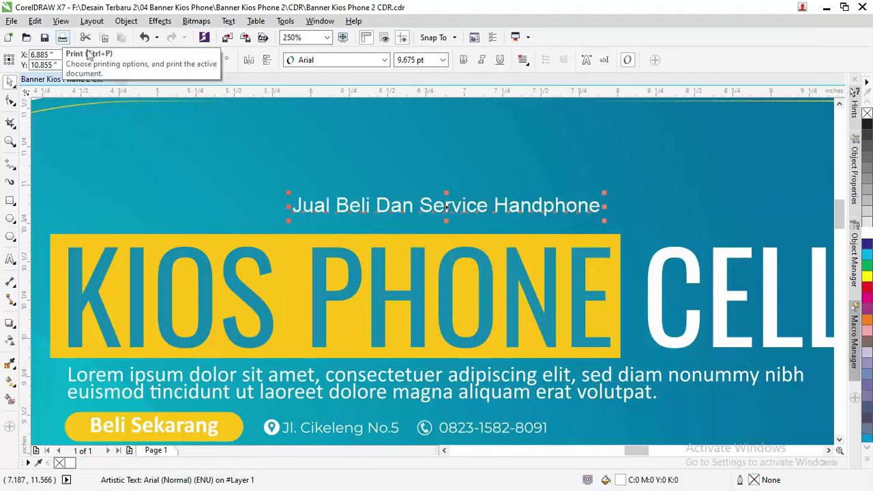
# - Align the tagline with the start of the headline just above it, enlarge it to about 10.6 pt and make it bold
pyautogui.click(351, 210)
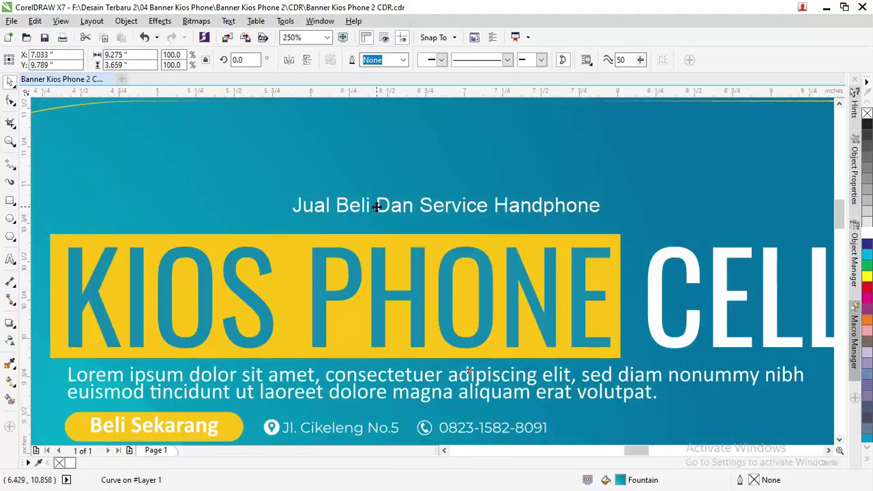
pyautogui.click(394, 205)
pyautogui.moveTo(394, 202); pyautogui.dragTo(164, 219)
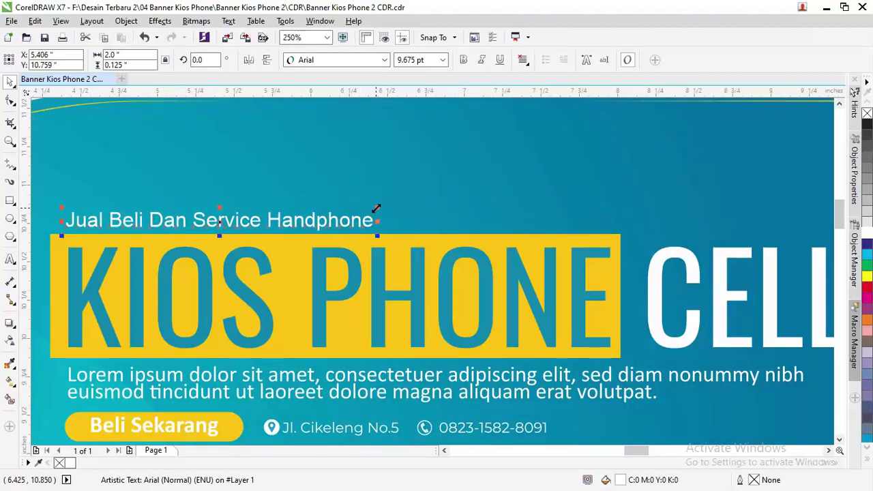
pyautogui.moveTo(377, 208); pyautogui.dragTo(408, 205)
pyautogui.click(463, 59)
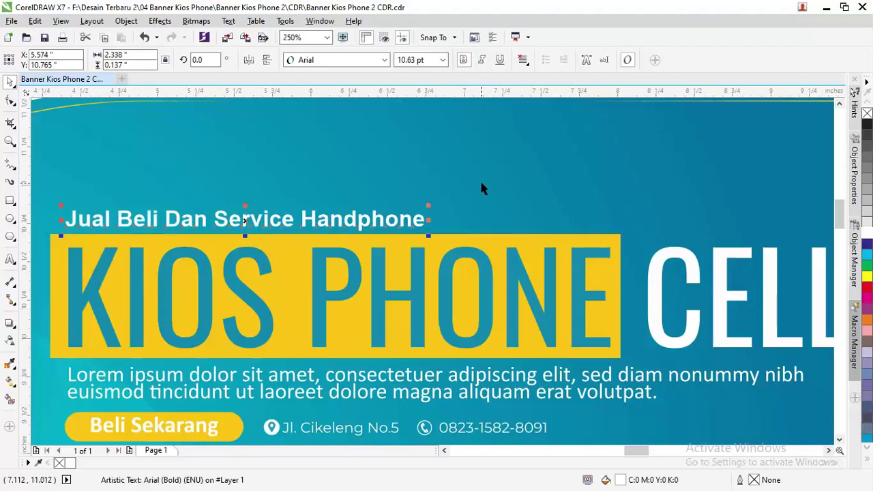
# - Enlarge the tagline further so that it spans nearly the width of the yellow KIOS PHONE box
pyautogui.scroll(-5, 482, 179)
pyautogui.click(496, 134)
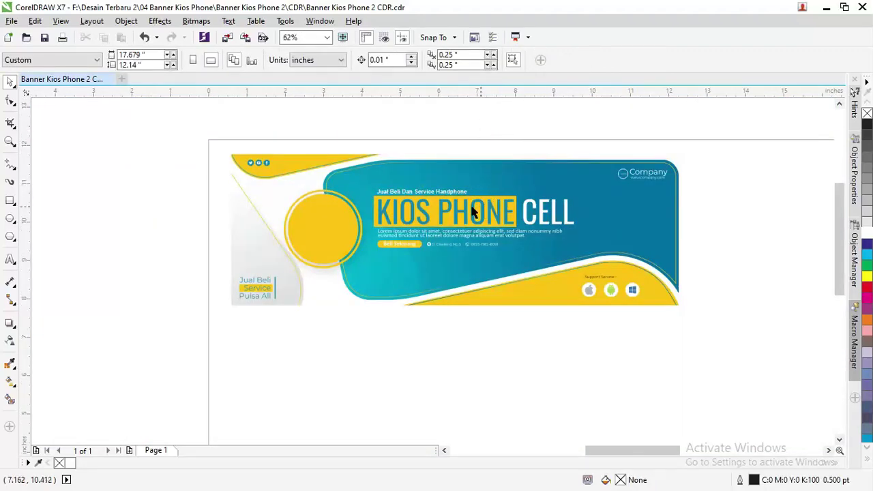
pyautogui.click(454, 191)
pyautogui.moveTo(469, 187); pyautogui.dragTo(517, 170)
pyautogui.click(517, 137)
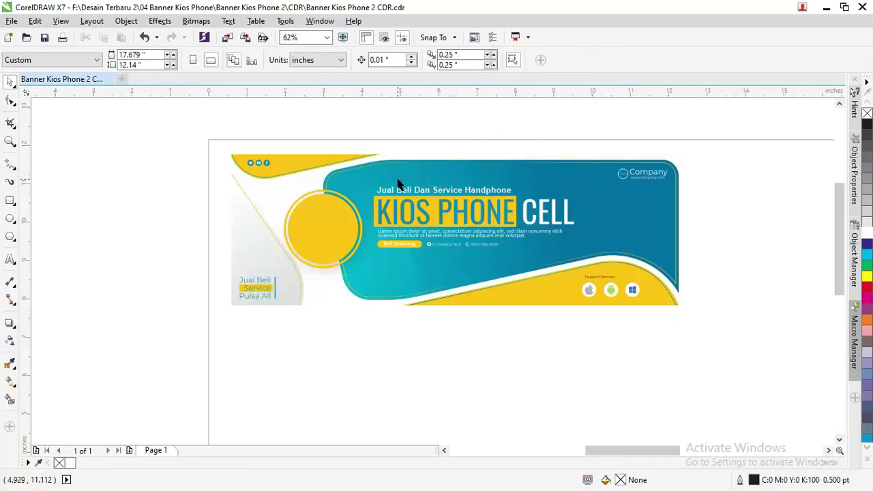
pyautogui.scroll(3, 399, 184)
pyautogui.click(402, 200)
pyautogui.click(437, 121)
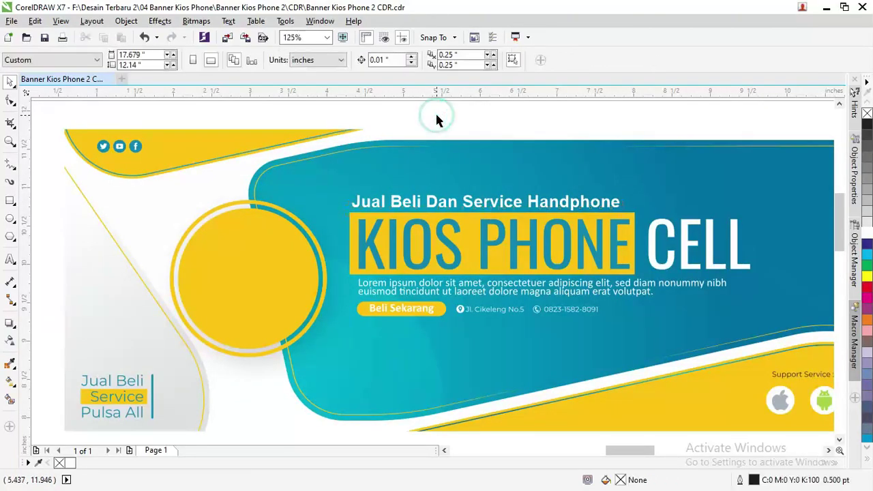
# - Switch to Photoshop with the banner document "Banner Kios Phone 2 CDR-02.psd"
pyautogui.hotkey('alt', 'Tab')
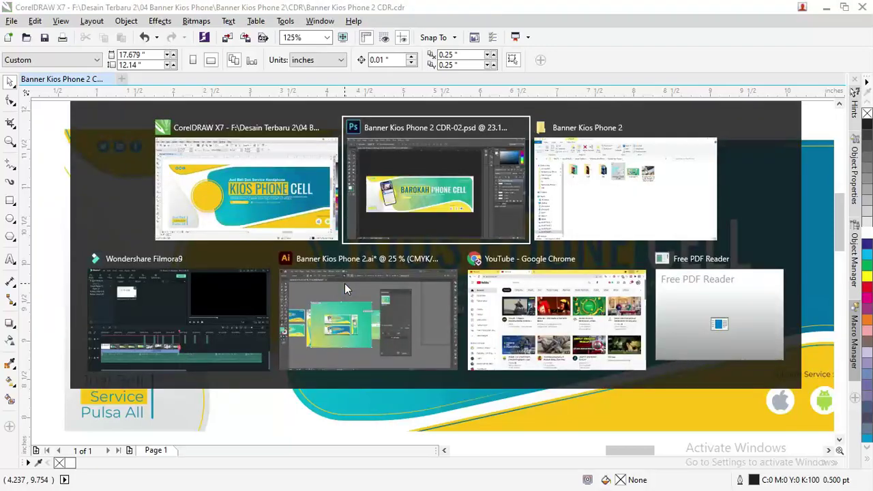
pyautogui.hotkey('alt', 'Tab')
pyautogui.hotkey('alt', 'Tab')
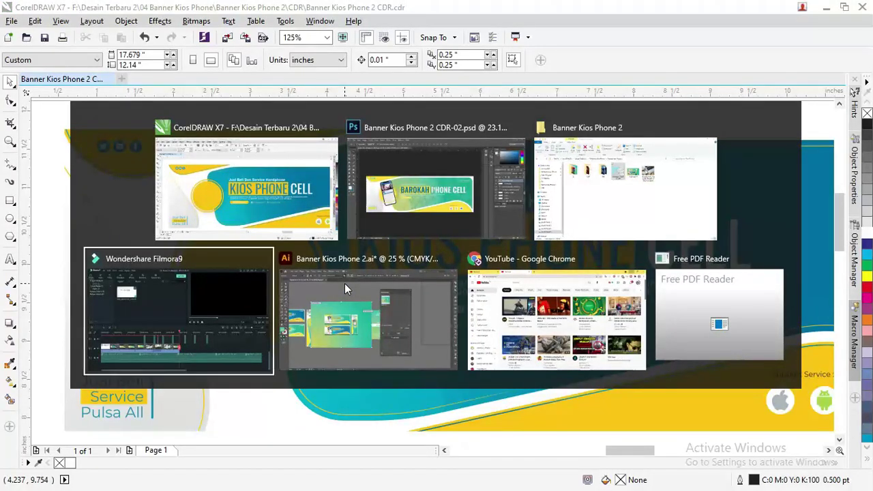
pyautogui.hotkey('alt', 'Tab')
pyautogui.hotkey('alt', 'Tab')
pyautogui.hotkey('alt', 'Tab')
pyautogui.hotkey('alt', 'Tab')
pyautogui.hotkey('alt', 'Tab')
pyautogui.hotkey('alt', 'Tab')
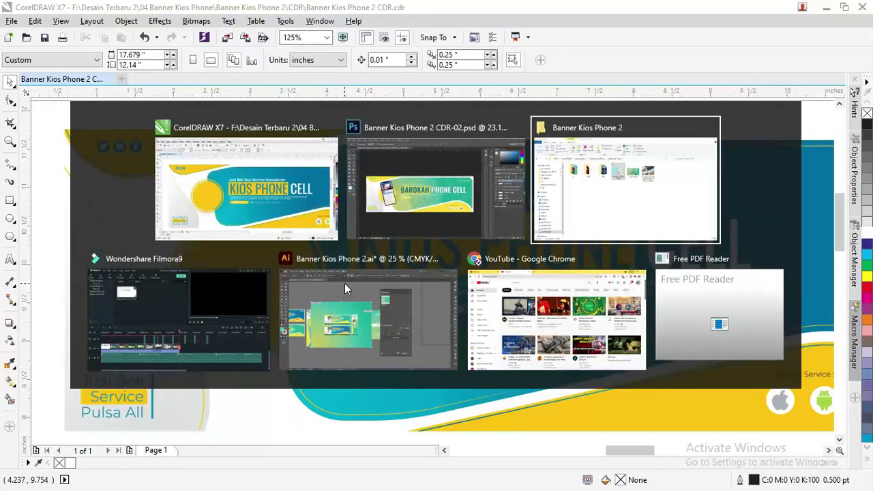
pyautogui.hotkey('alt', 'Tab')
pyautogui.hotkey('alt', 'Tab')
pyautogui.hotkey('alt', 'Tab')
pyautogui.hotkey('alt', 'Tab')
pyautogui.hotkey('alt', 'Tab')
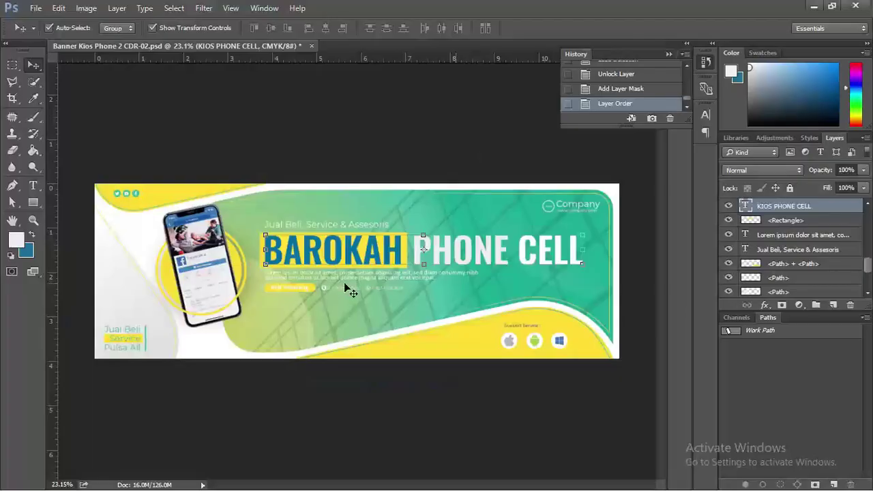
# - Quick-export the masked phone photo layer as a PNG into the Pictures folder, keeping the suggested file name
pyautogui.click(217, 235)
pyautogui.scroll(5, 778, 250)
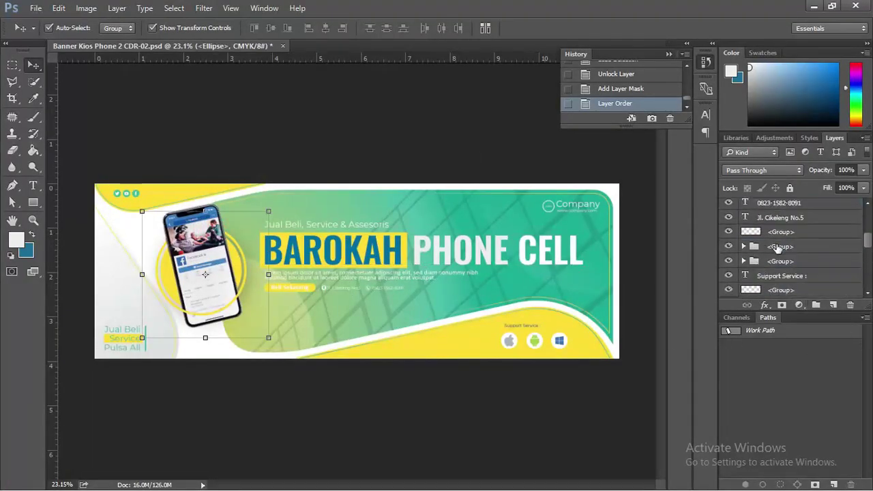
pyautogui.click(778, 221)
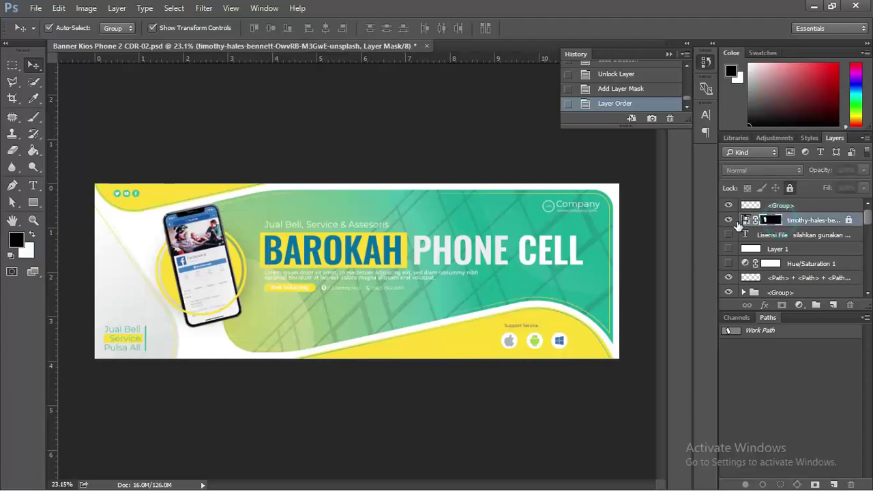
pyautogui.click(729, 220)
pyautogui.click(728, 220)
pyautogui.rightClick(806, 224)
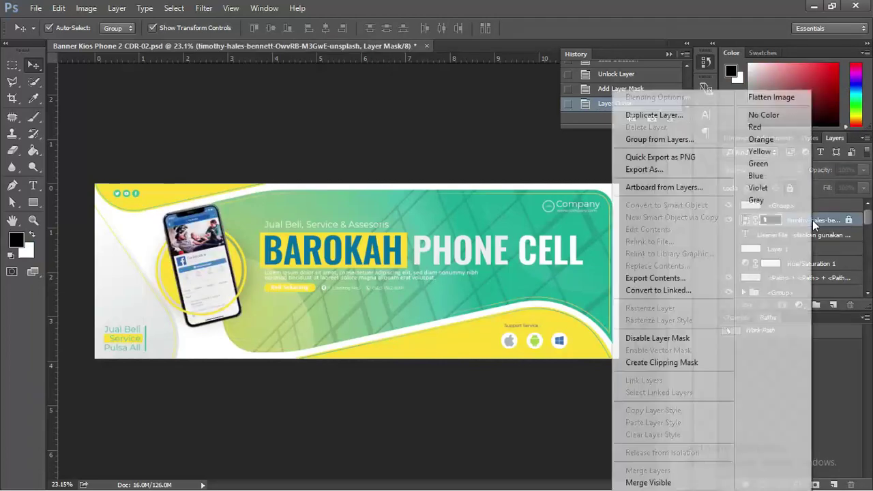
pyautogui.click(678, 158)
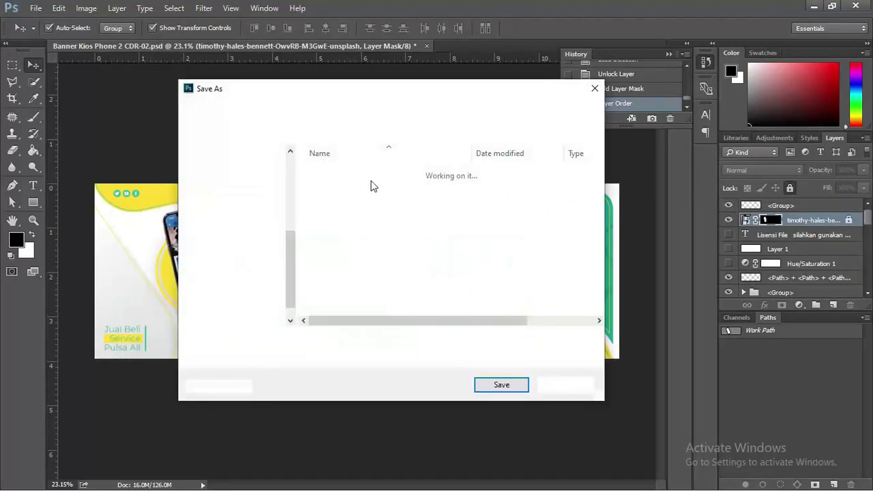
pyautogui.click(232, 232)
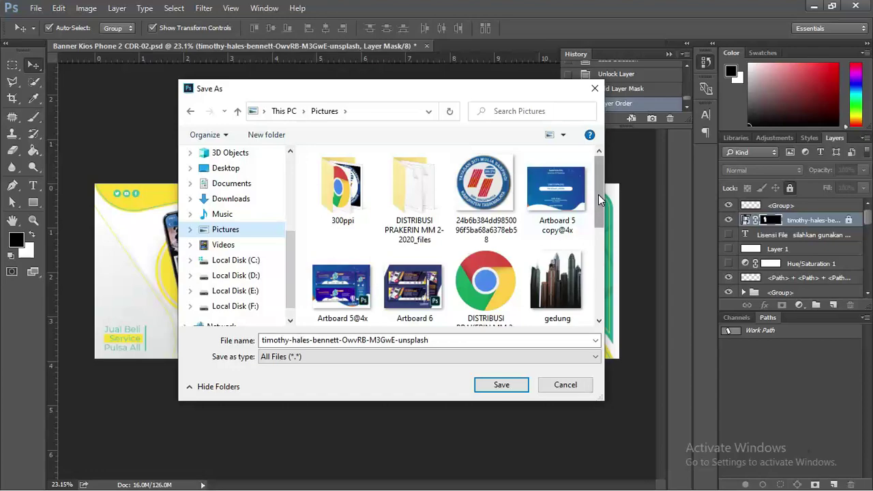
pyautogui.scroll(-5, 587, 232)
pyautogui.click(481, 385)
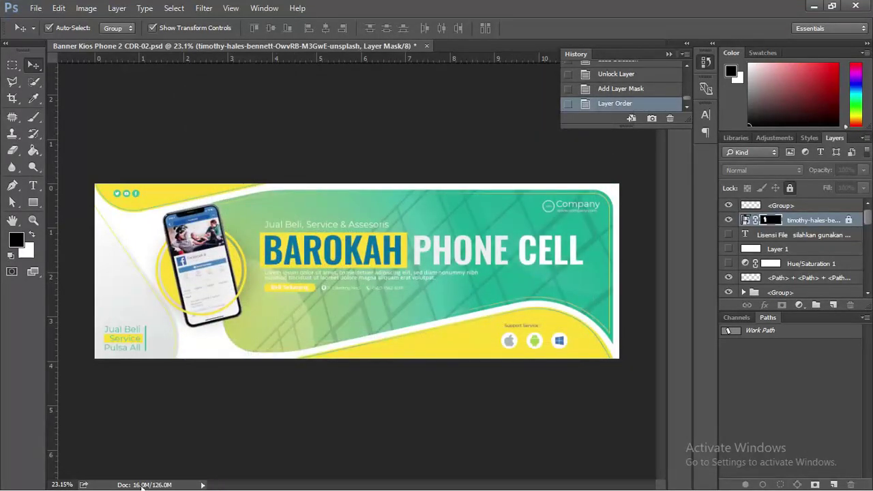
# - Bring the exported phone PNG from the Pictures folder into the CorelDRAW banner and place it over the yellow circle
pyautogui.hotkey('alt', 'Tab')
pyautogui.hotkey('alt', 'Tab')
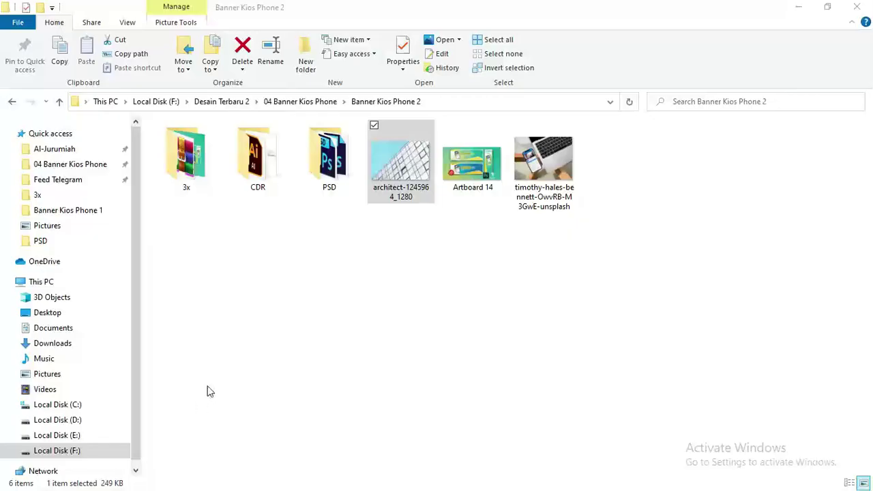
pyautogui.click(31, 227)
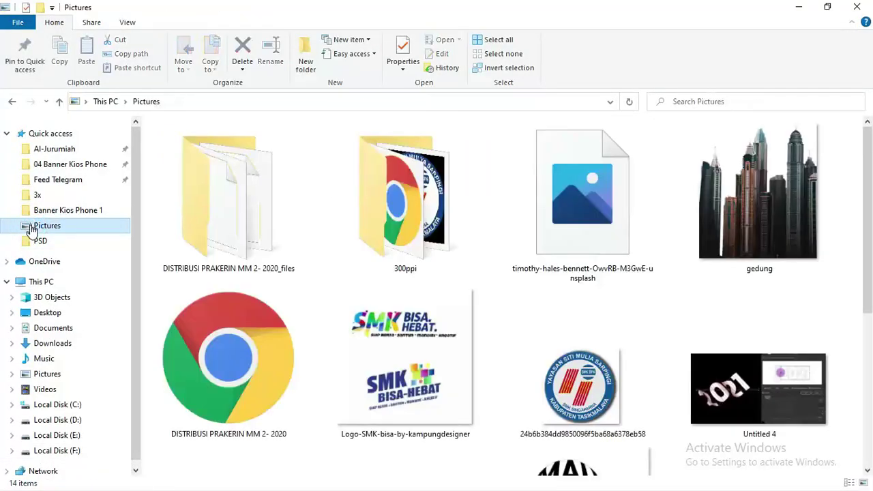
pyautogui.doubleClick(601, 224)
pyautogui.hotkey('alt', 'Tab')
pyautogui.moveTo(639, 249); pyautogui.dragTo(494, 219)
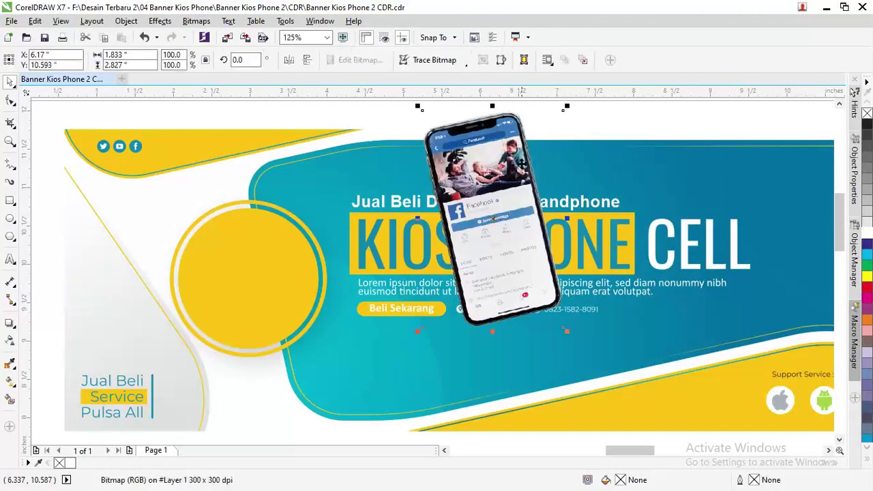
pyautogui.moveTo(494, 167); pyautogui.dragTo(257, 225)
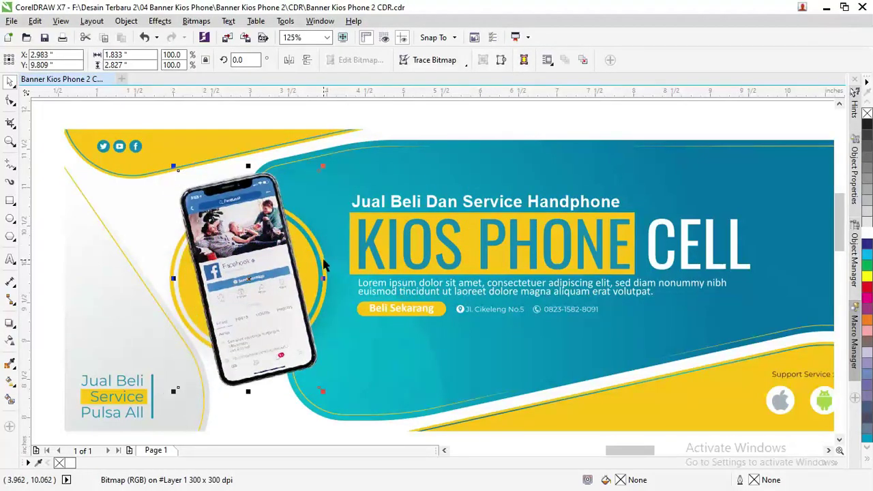
pyautogui.click(324, 259)
pyautogui.moveTo(324, 260); pyautogui.dragTo(343, 264)
pyautogui.hotkey('ctrl', 'z')
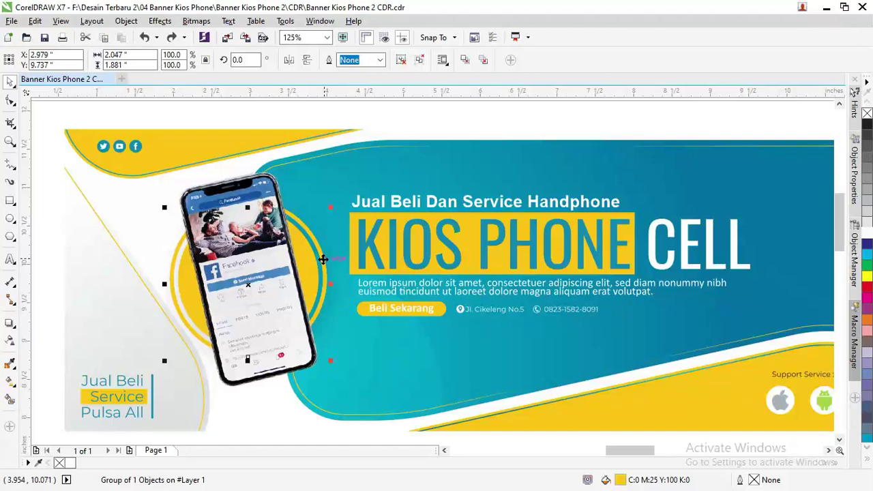
# - Bring the yellow ring around the circle to the front so that it overlaps the phone photo
pyautogui.hotkey('shift', 'pageup')
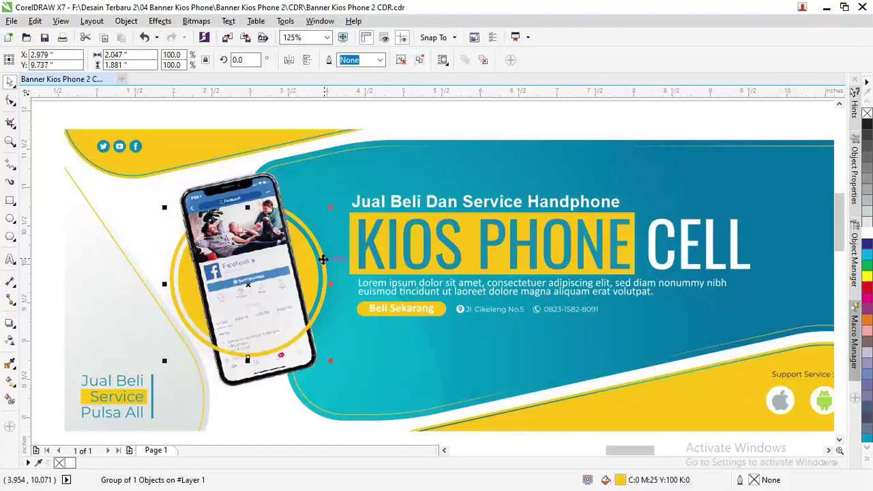
pyautogui.scroll(-2, 284, 247)
pyautogui.click(406, 148)
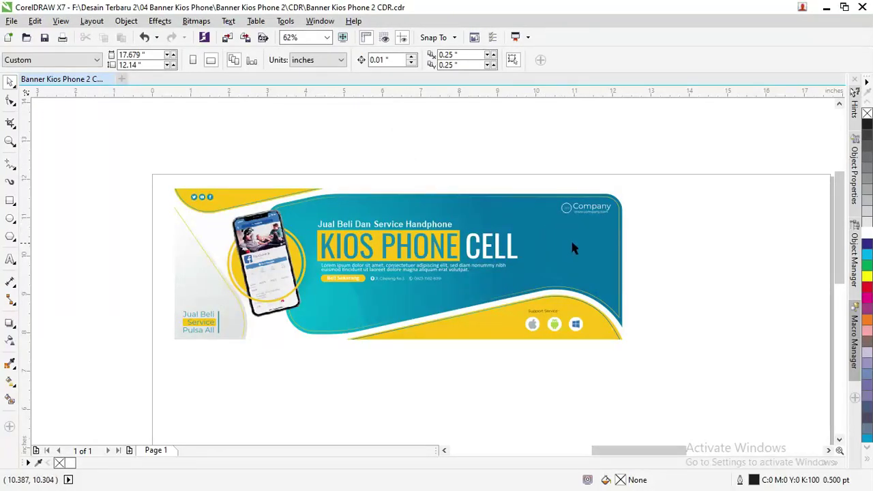
# - Bring the building photo "architect-1245964_1280" from the Banner Kios Phone 2 folder into the CorelDRAW banner
pyautogui.hotkey('alt', 'Tab')
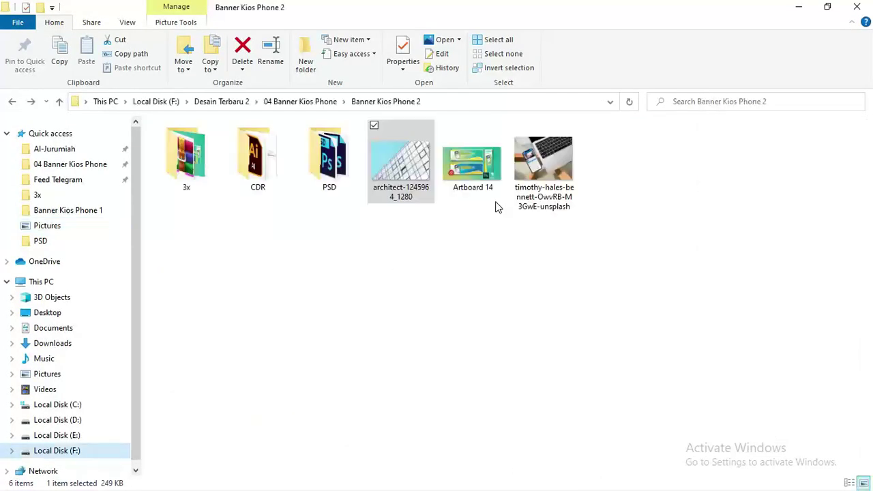
pyautogui.moveTo(406, 179); pyautogui.dragTo(434, 259)
pyautogui.hotkey('alt', 'Tab')
pyautogui.moveTo(438, 190); pyautogui.dragTo(439, 188)
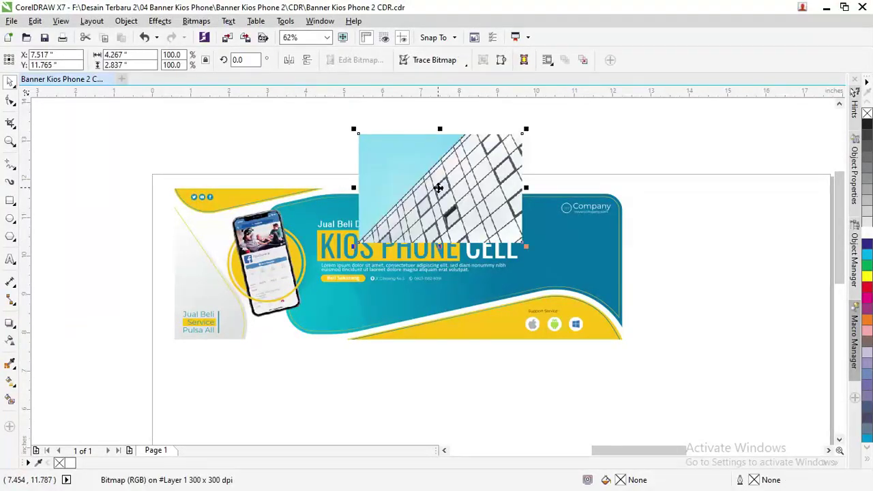
# - Enlarge the building photo to about 9.6 by 6.4 inches and place it over the blue panel
pyautogui.moveTo(526, 246); pyautogui.dragTo(707, 366)
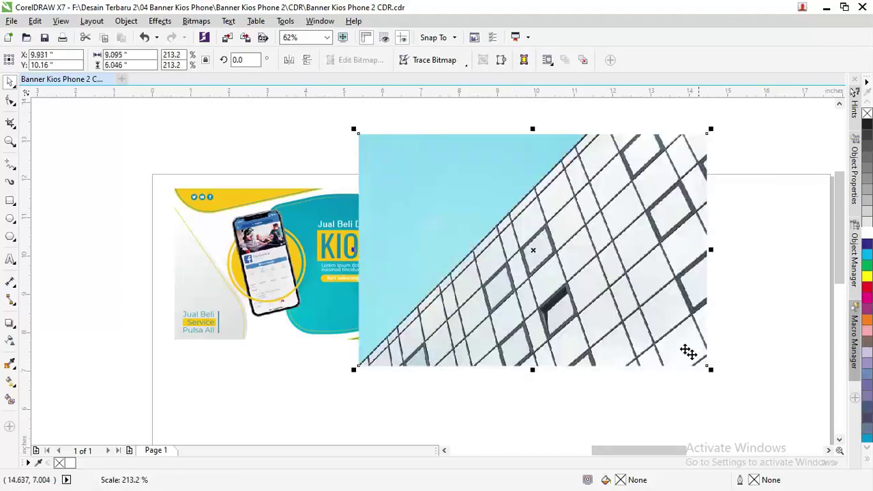
pyautogui.moveTo(676, 314); pyautogui.dragTo(586, 312)
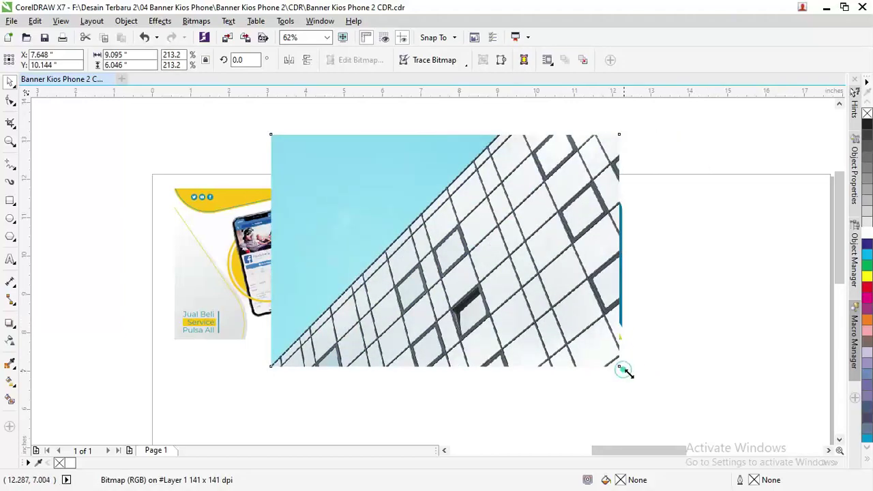
pyautogui.moveTo(623, 367); pyautogui.dragTo(643, 383)
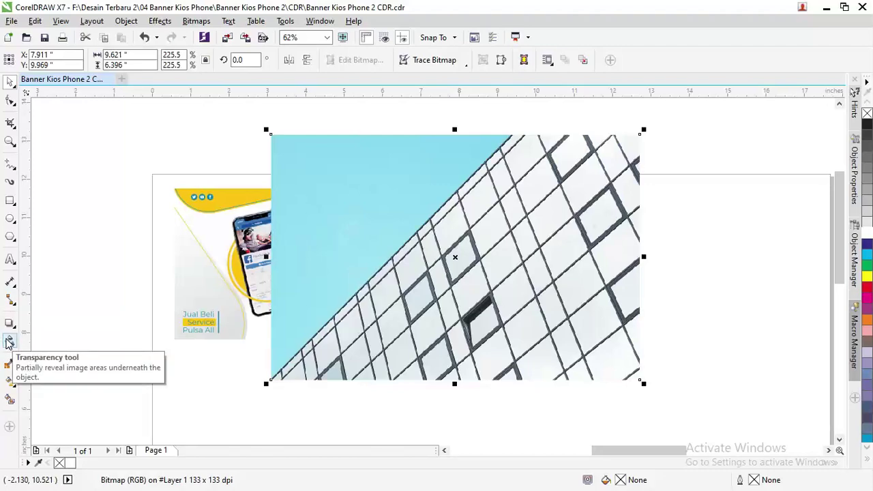
# - Set the building photo's transparency merge mode to Multiply
pyautogui.click(9, 341)
pyautogui.click(131, 61)
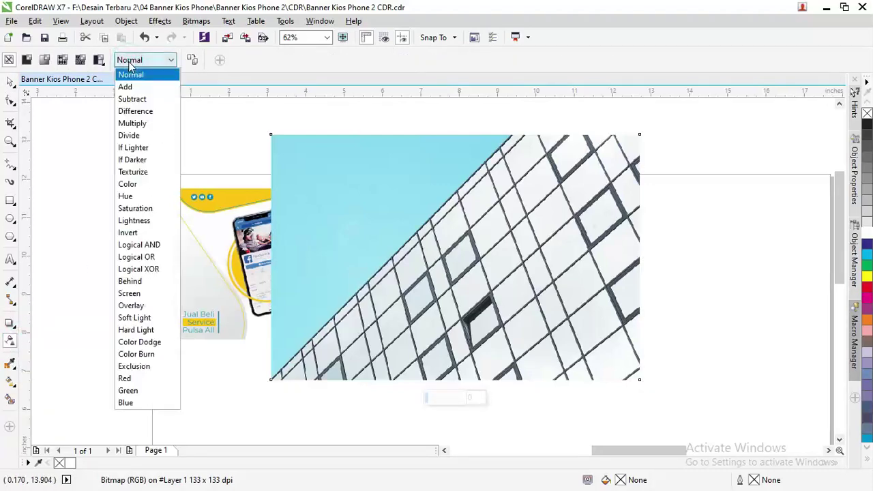
pyautogui.click(136, 119)
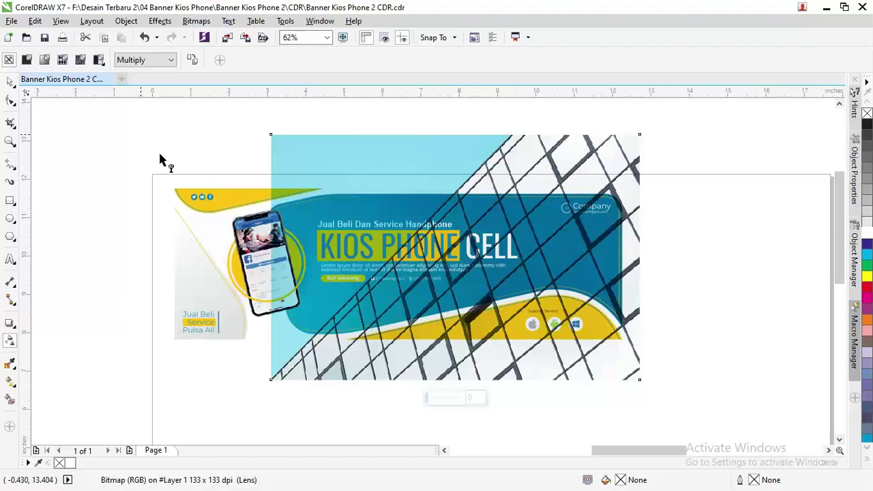
pyautogui.scroll(1, 542, 243)
pyautogui.scroll(-1, 517, 230)
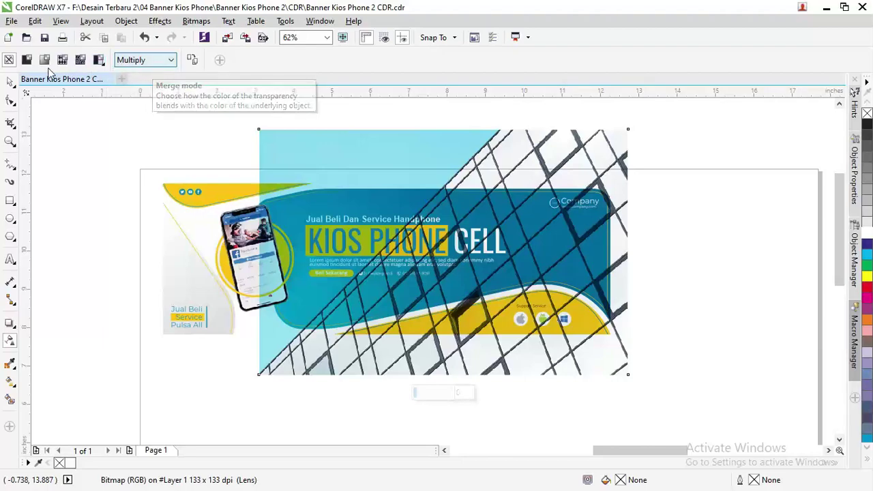
# - Apply uniform transparency of 71 to the building photo and deselect it
pyautogui.click(27, 60)
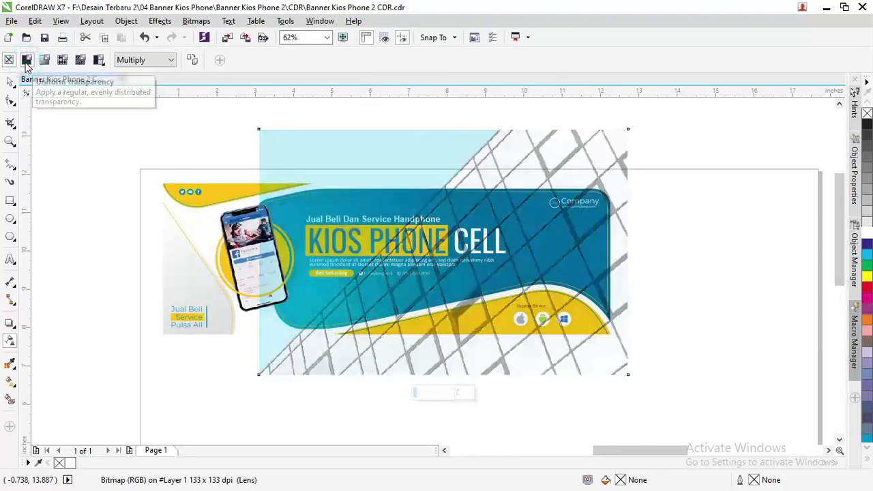
pyautogui.click(294, 60)
pyautogui.moveTo(293, 69); pyautogui.dragTo(331, 75)
pyautogui.click(293, 60)
pyautogui.click(293, 60)
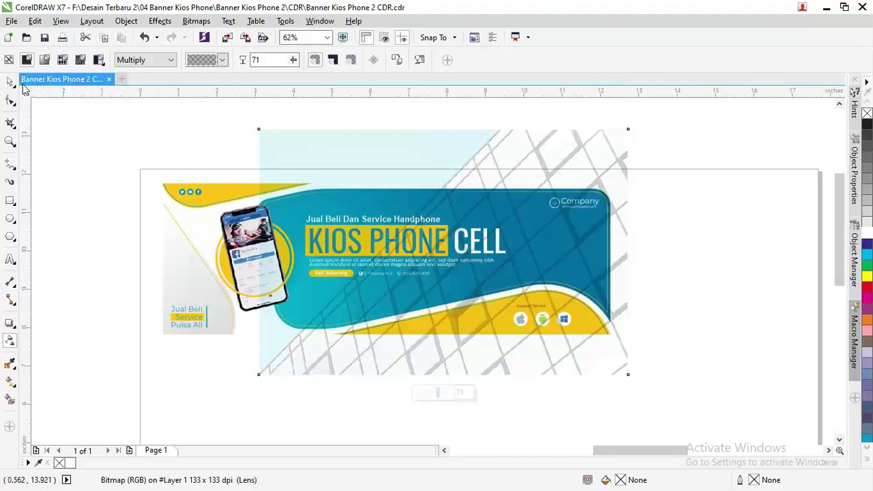
pyautogui.click(10, 81)
pyautogui.click(683, 224)
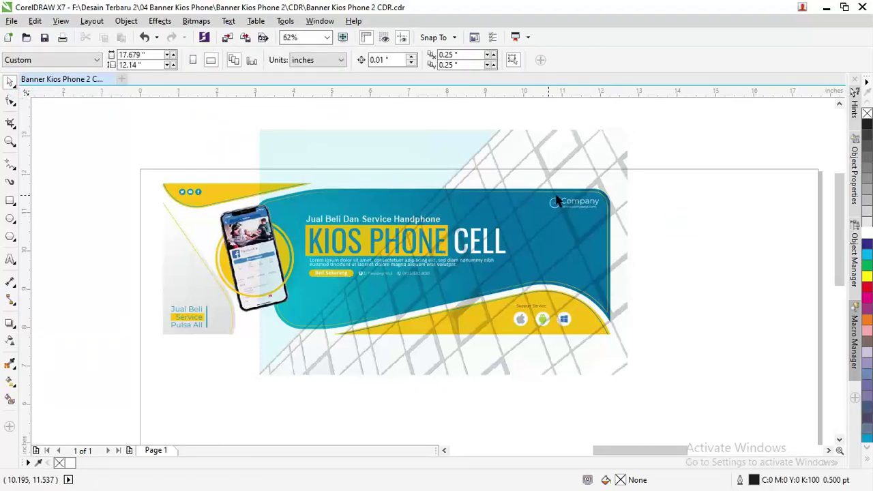
# - Move the building photo off beside the banner and paste a copy of the blue panel shape at the front
pyautogui.moveTo(481, 157); pyautogui.dragTo(785, 172)
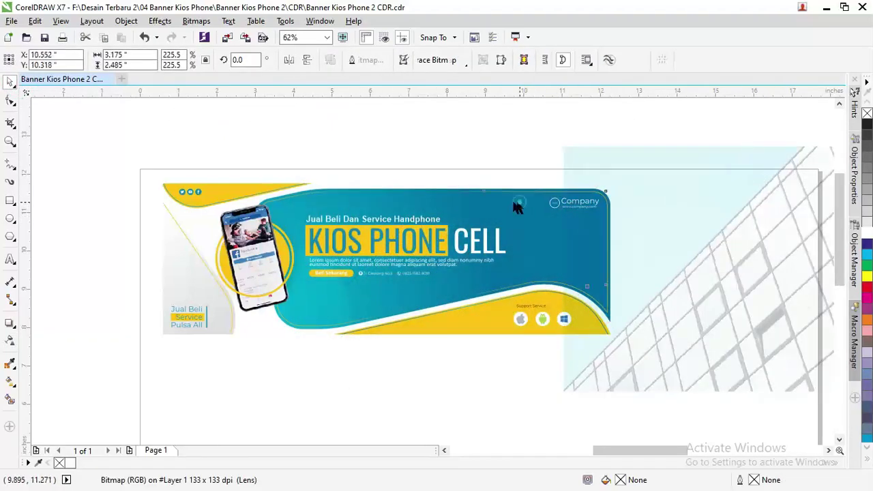
pyautogui.click(517, 204)
pyautogui.click(408, 201)
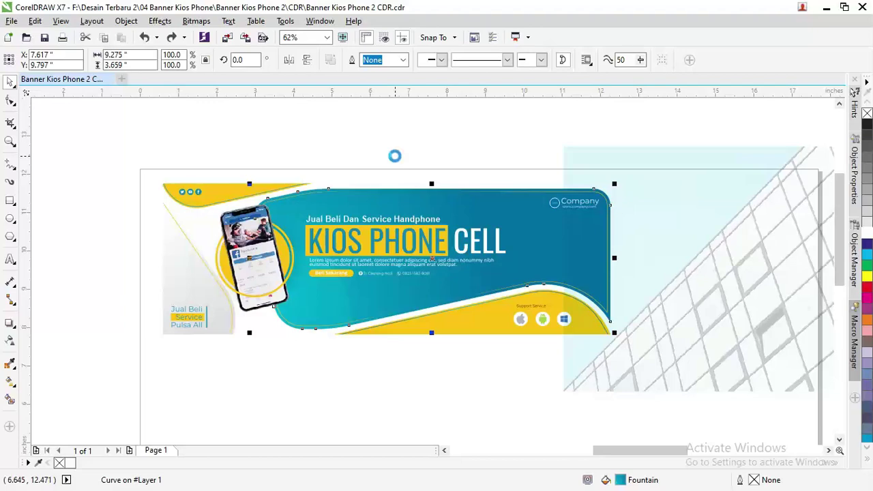
pyautogui.hotkey('shift', 'pageup')
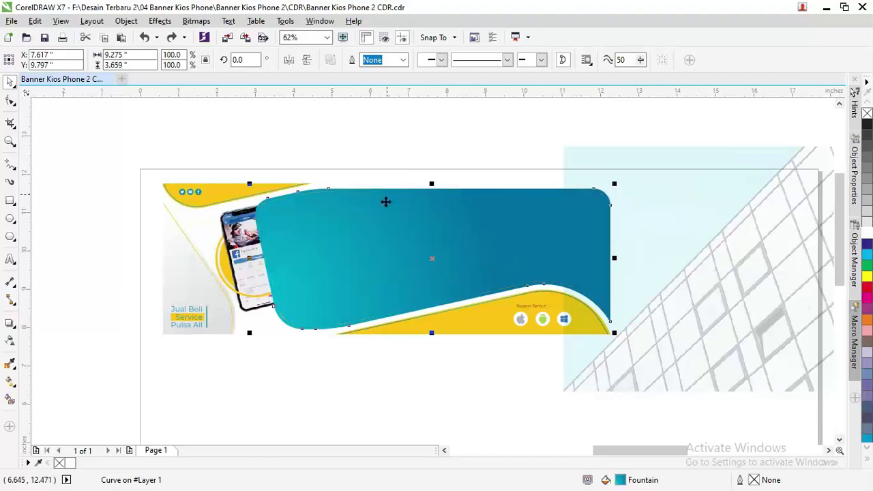
# - PowerClip the building photo inside the copied blue panel shape
pyautogui.click(734, 163)
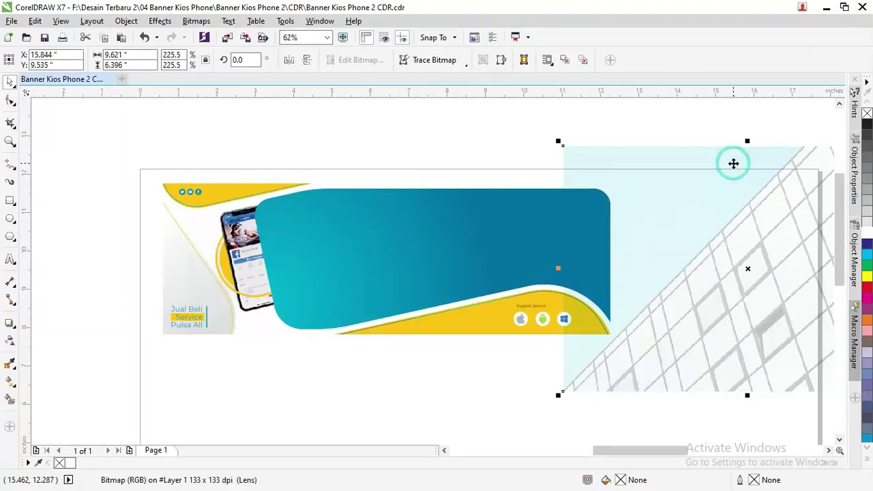
pyautogui.rightClick(734, 164)
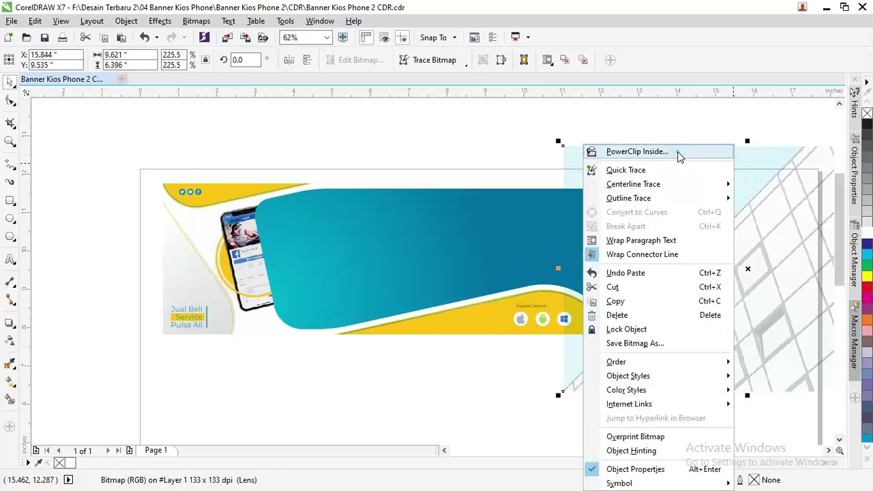
pyautogui.click(679, 154)
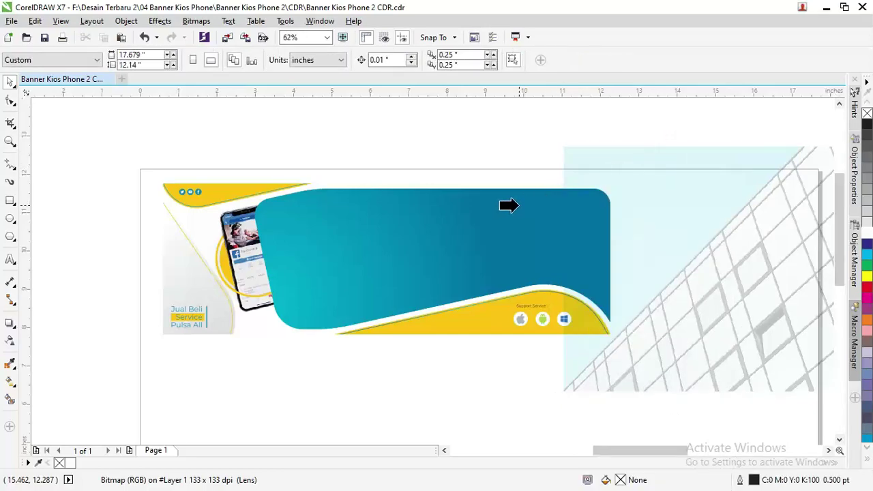
pyautogui.click(518, 207)
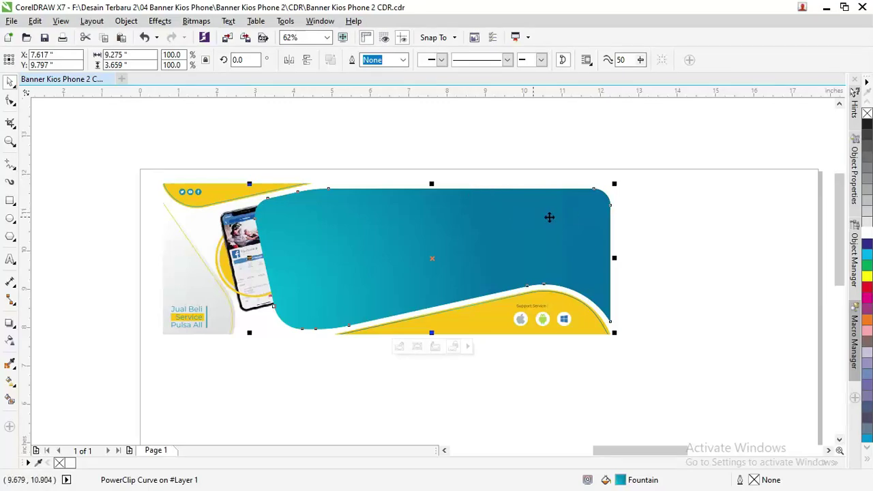
# - Fit the clipped photo with Fill Frame Proportionally and remove the copied panel's fill
pyautogui.rightClick(585, 209)
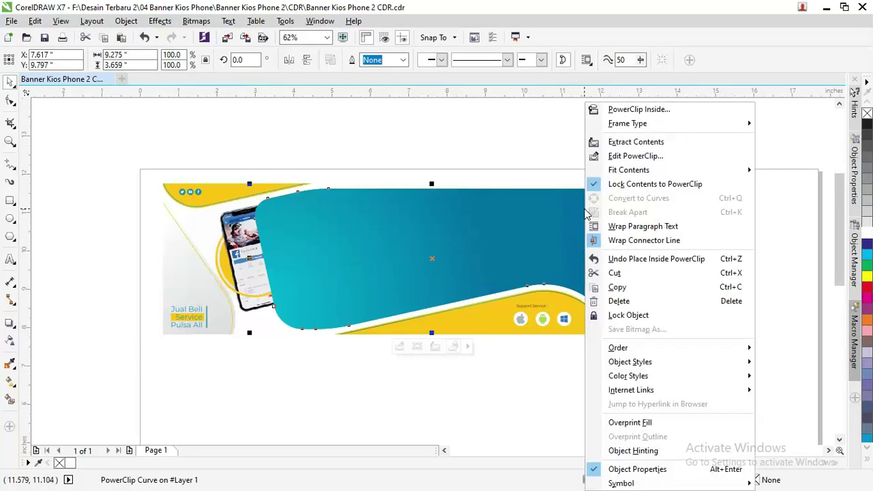
pyautogui.click(629, 171)
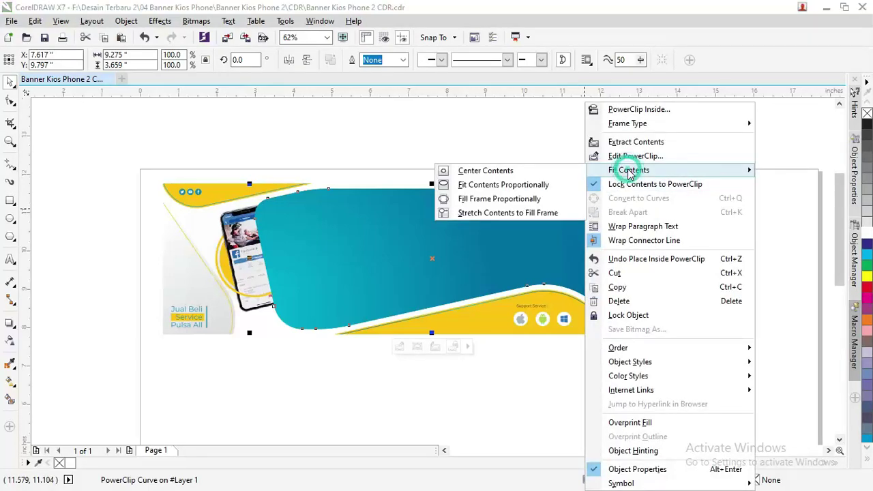
pyautogui.click(525, 205)
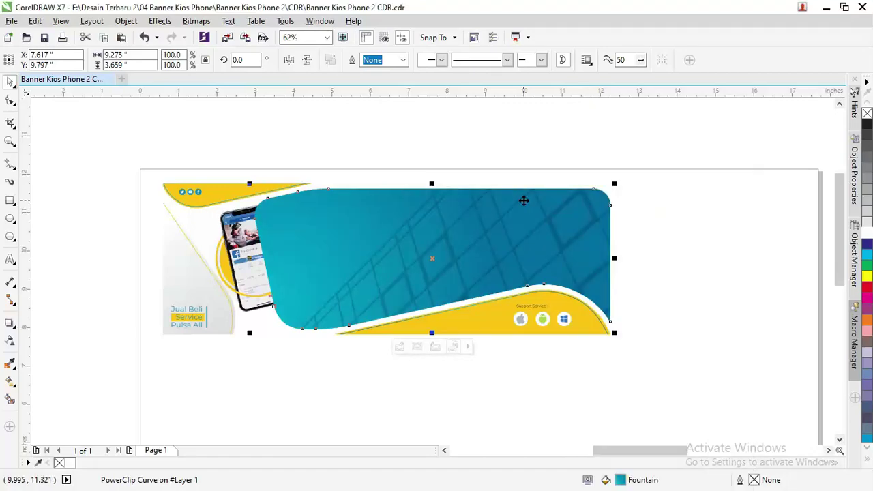
pyautogui.click(868, 114)
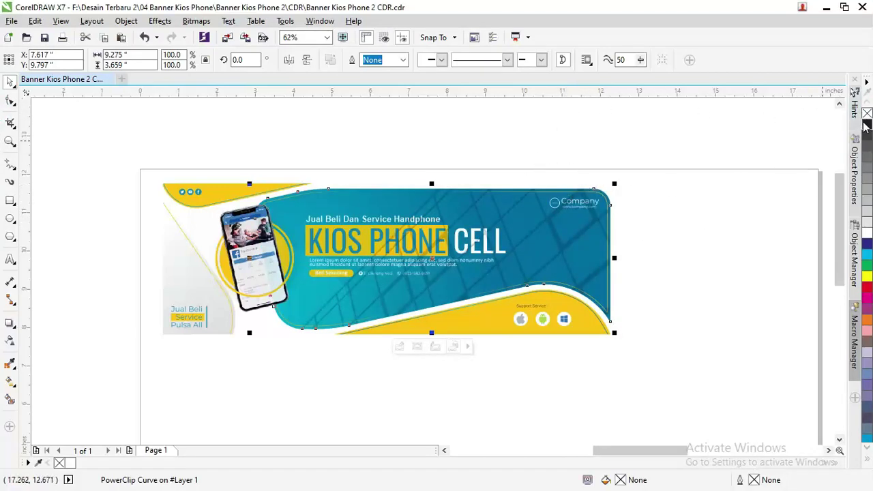
# - Bring the central headline and contact text block and the Company logo in front of the building texture
pyautogui.scroll(2, 494, 234)
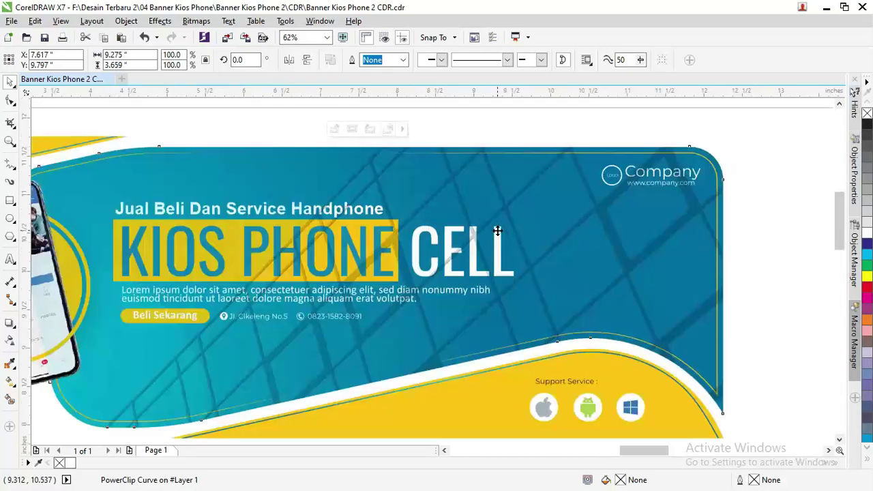
pyautogui.scroll(-2, 497, 232)
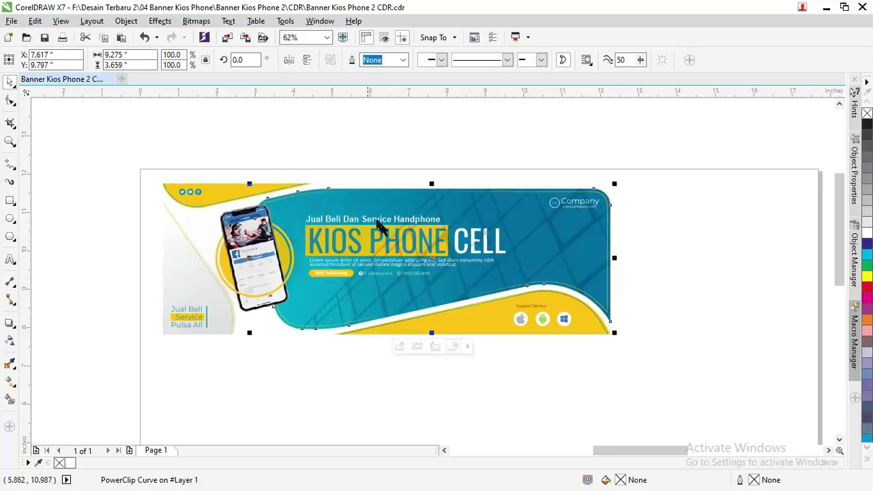
pyautogui.scroll(4, 382, 228)
pyautogui.scroll(-6, 432, 216)
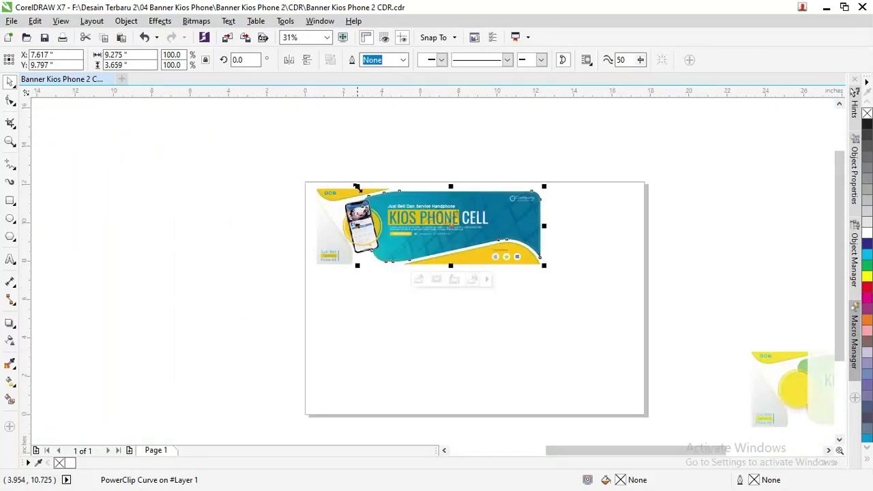
pyautogui.click(389, 171)
pyautogui.moveTo(373, 176); pyautogui.dragTo(509, 253)
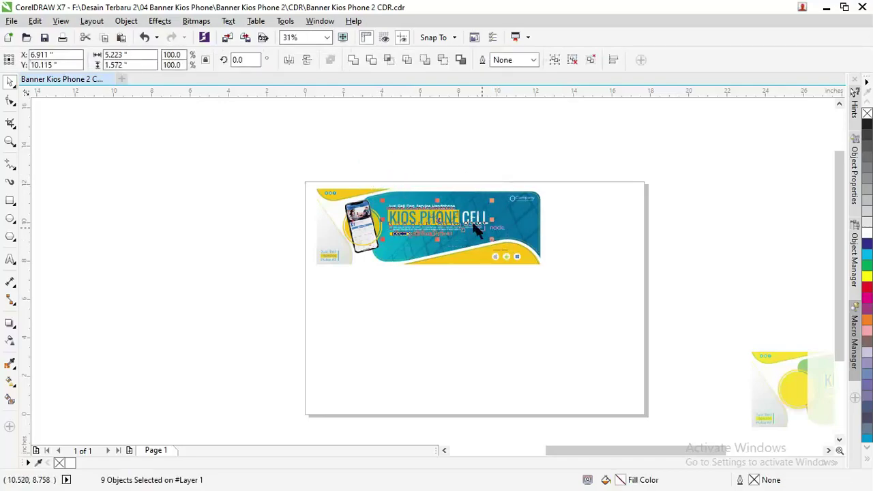
pyautogui.scroll(2, 463, 220)
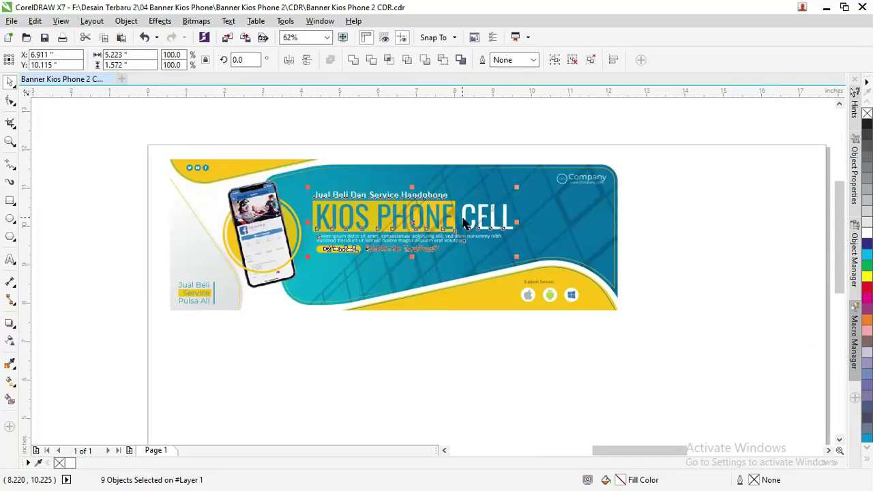
pyautogui.moveTo(528, 146); pyautogui.dragTo(659, 208)
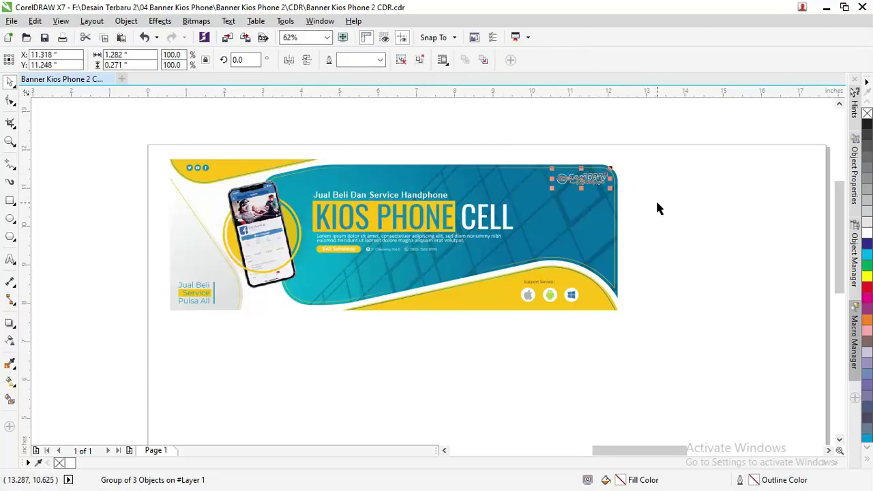
# - Examine the whole blue banner up close with nothing selected
pyautogui.scroll(-2, 234, 194)
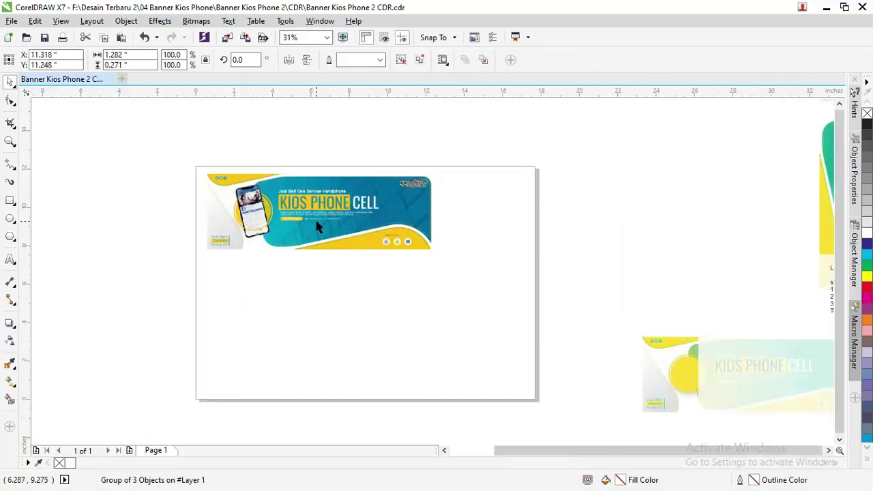
pyautogui.scroll(-3, 315, 217)
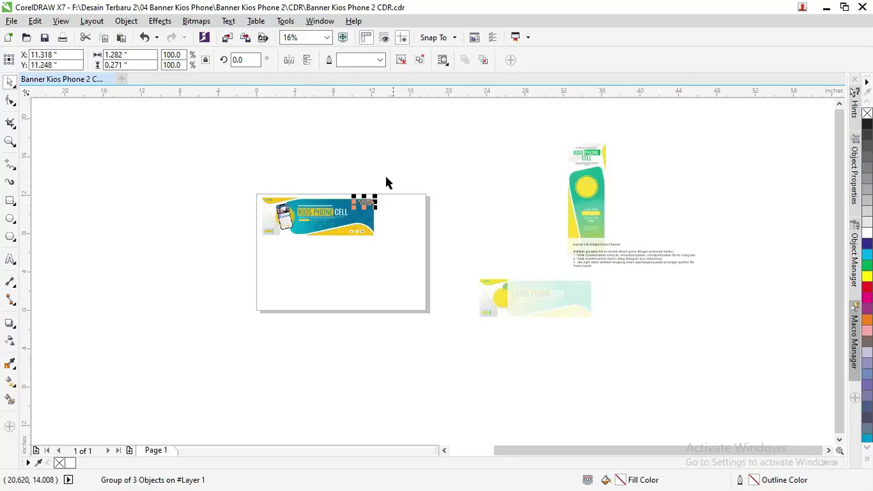
pyautogui.press('z')
pyautogui.moveTo(247, 193); pyautogui.dragTo(385, 244)
pyautogui.moveTo(95, 134); pyautogui.dragTo(719, 376)
pyautogui.click(11, 82)
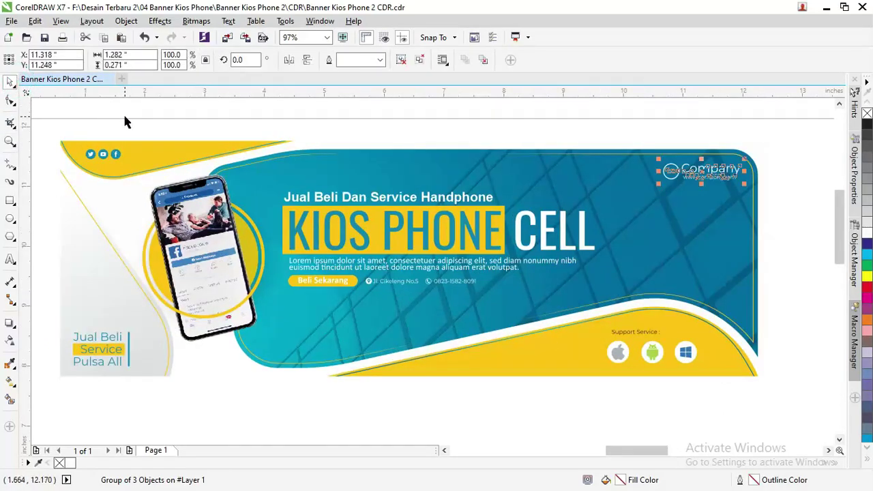
pyautogui.click(821, 216)
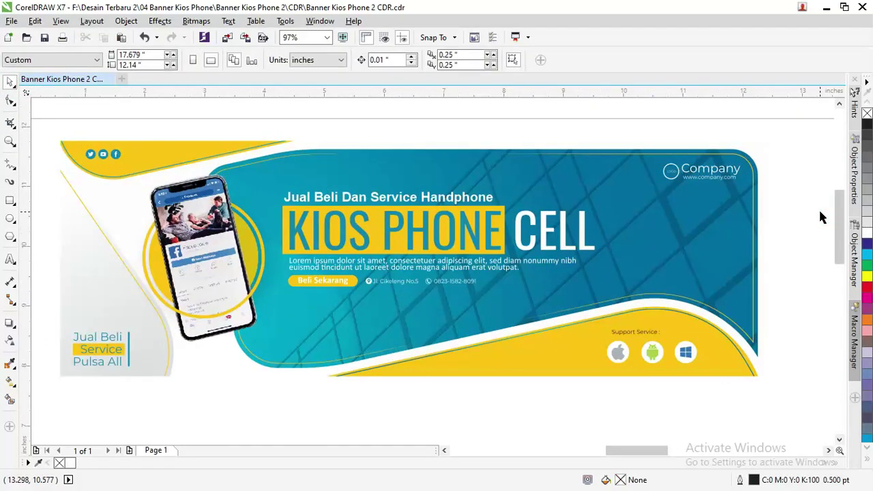